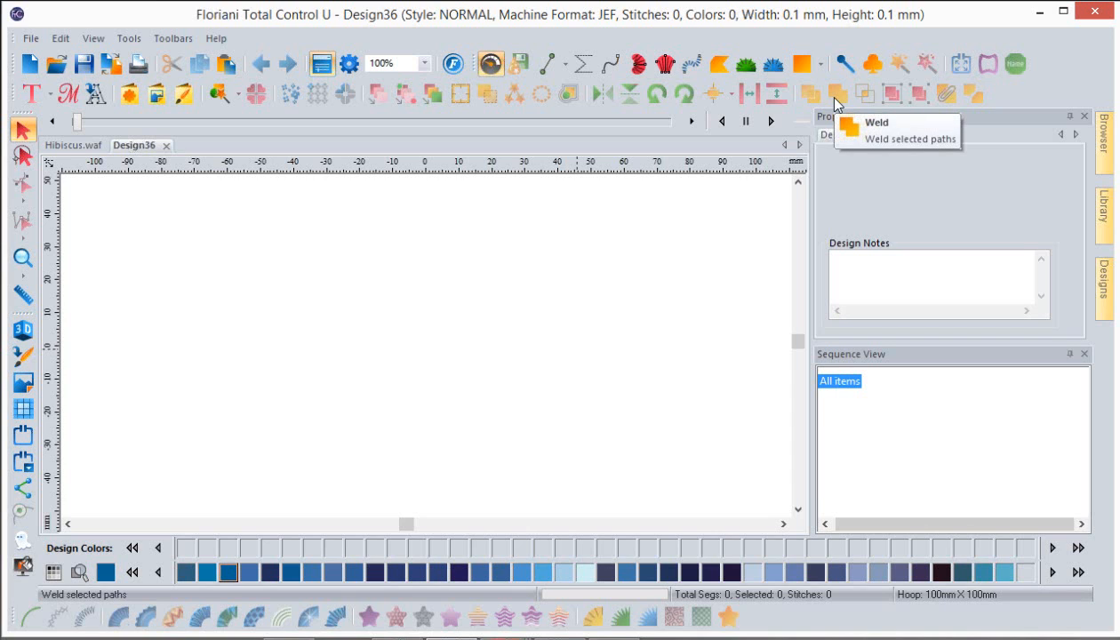
Add the custom shape named bird to the empty design
mouse_move(1116, 9)
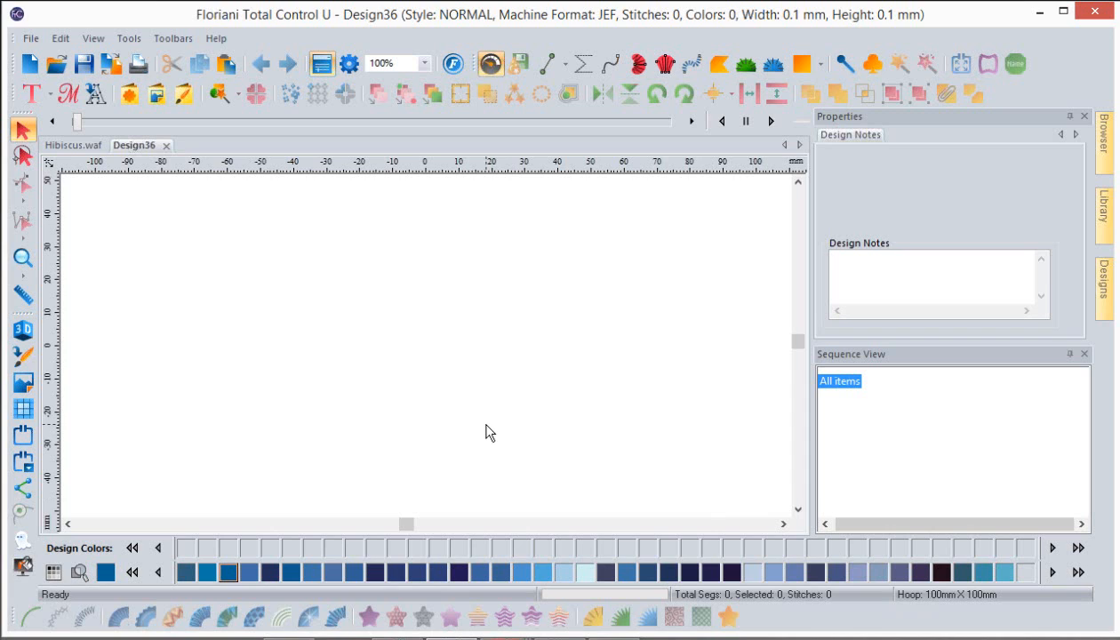
click(137, 99)
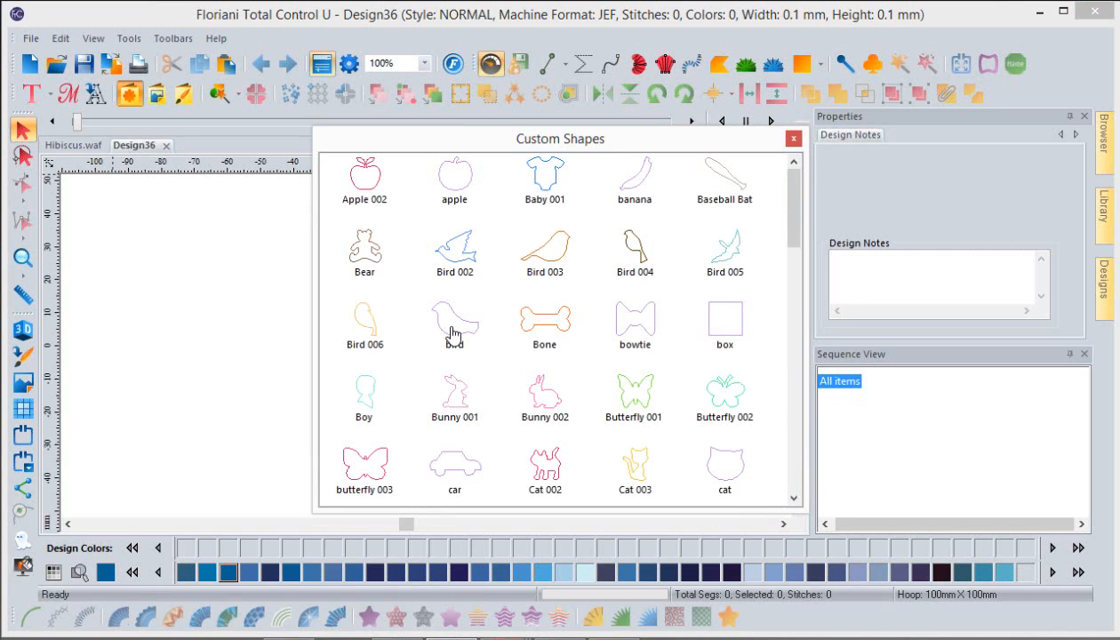
double_click(452, 333)
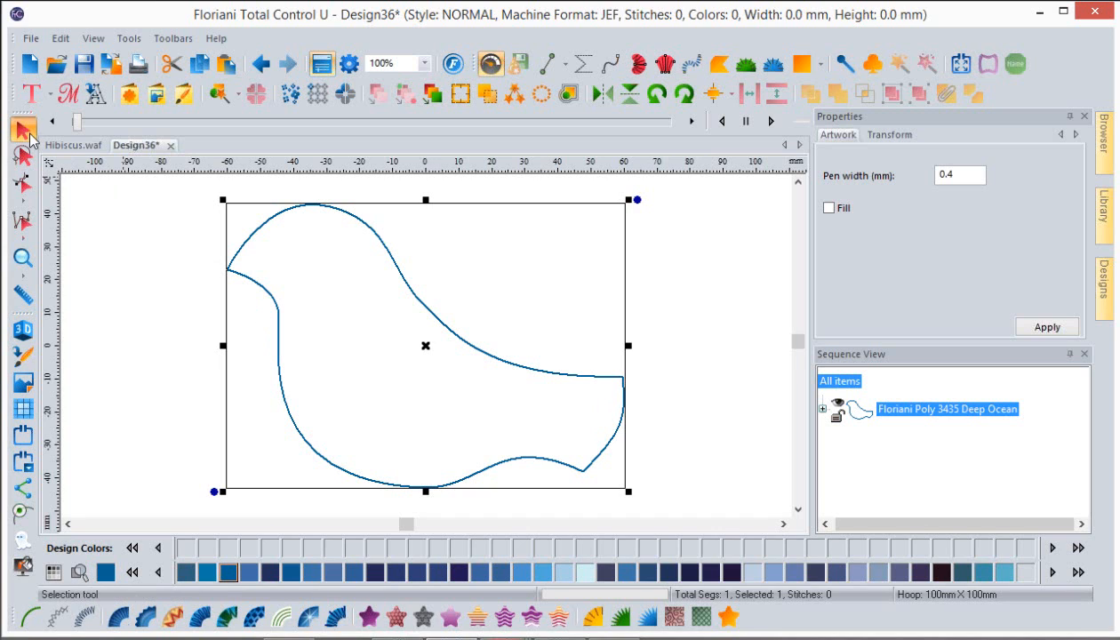
Check which file types the bird artwork can be exported to, and leave the export without saving
click(30, 40)
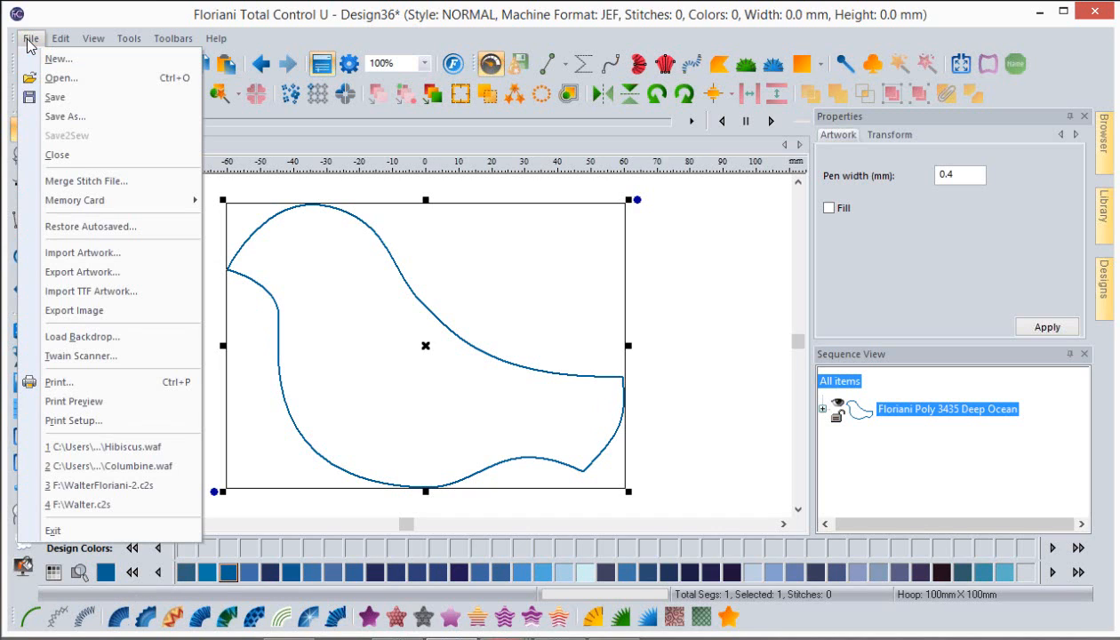
click(59, 272)
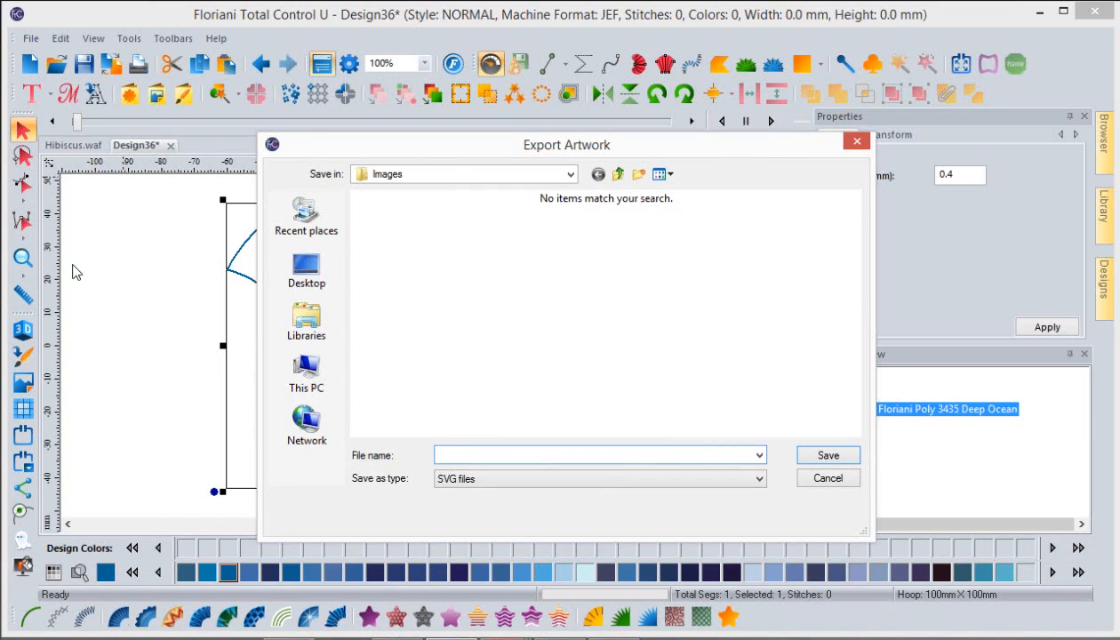
click(760, 480)
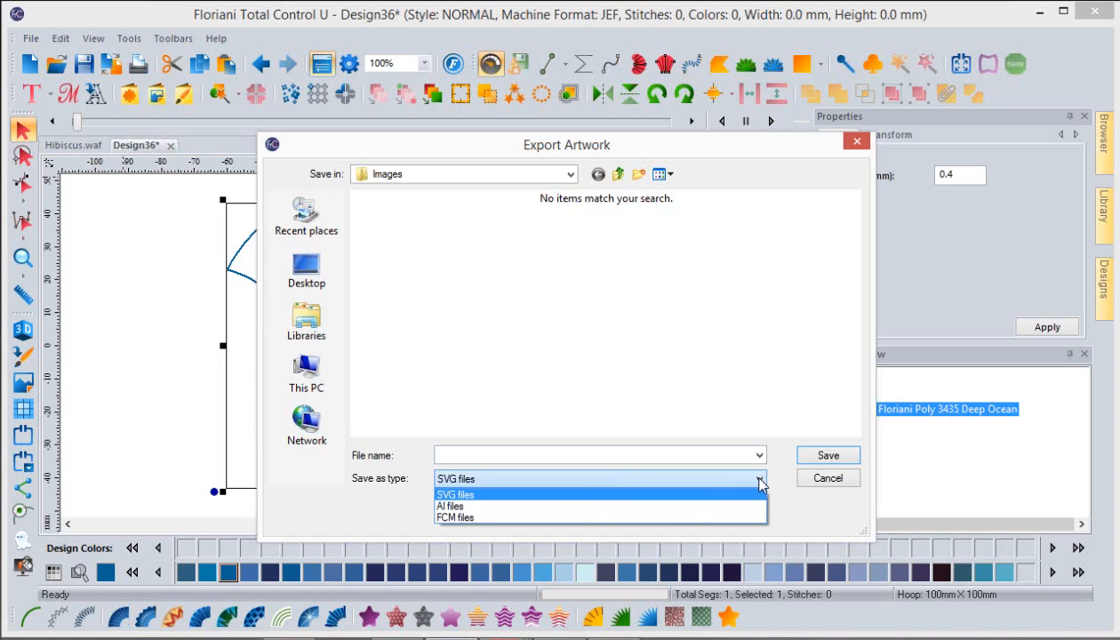
click(812, 478)
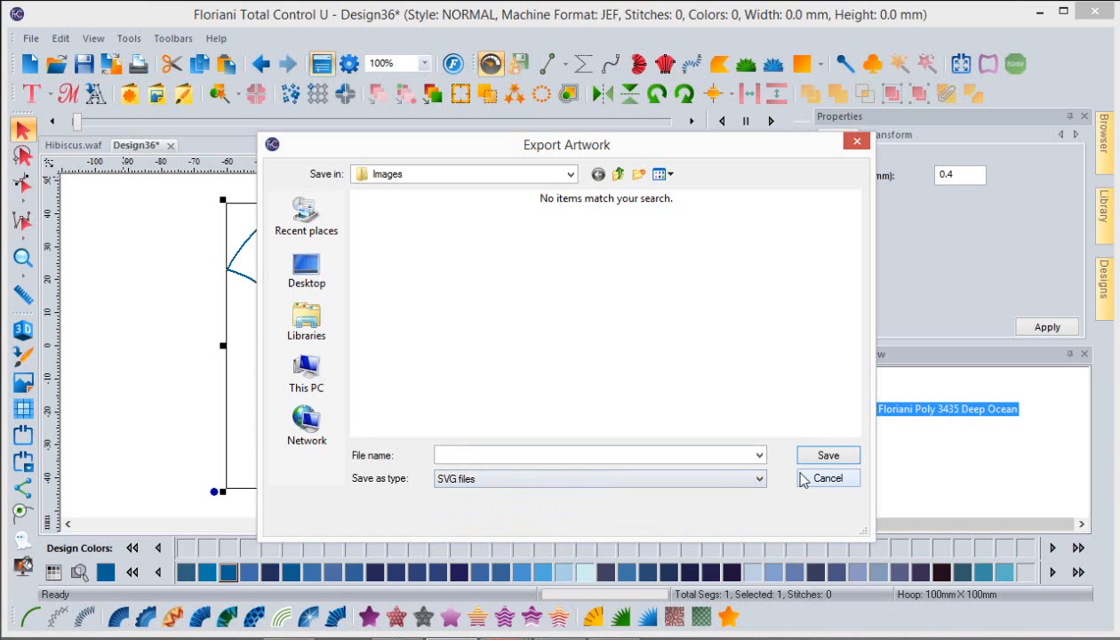
click(813, 479)
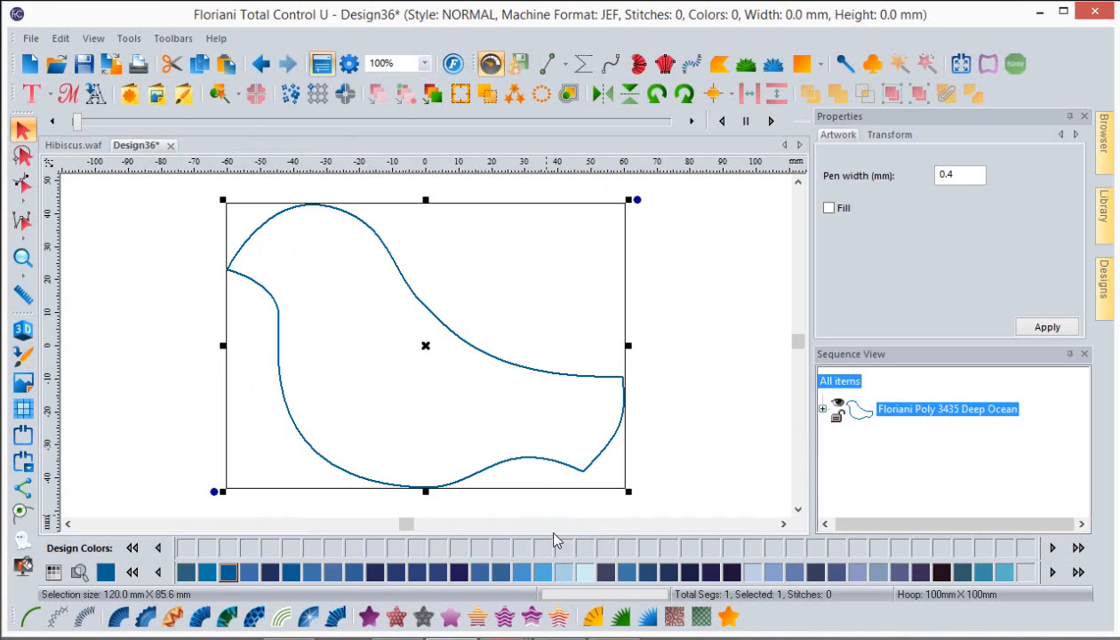
Convert the bird outline to an appliqué, expand its colour sequence and run through the stitching simulation
click(622, 617)
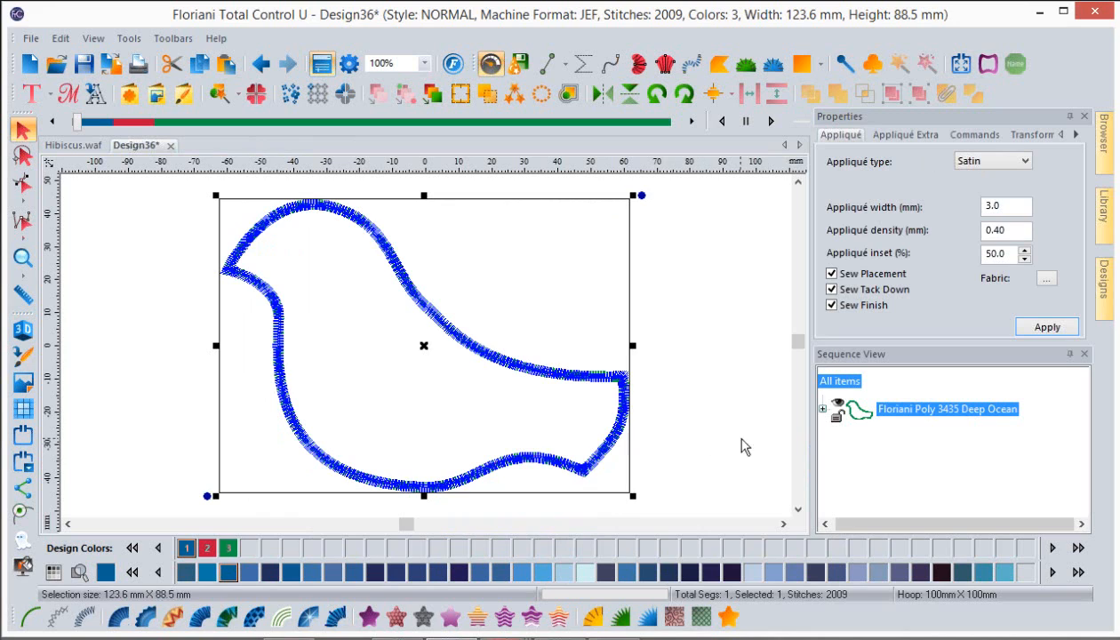
click(823, 410)
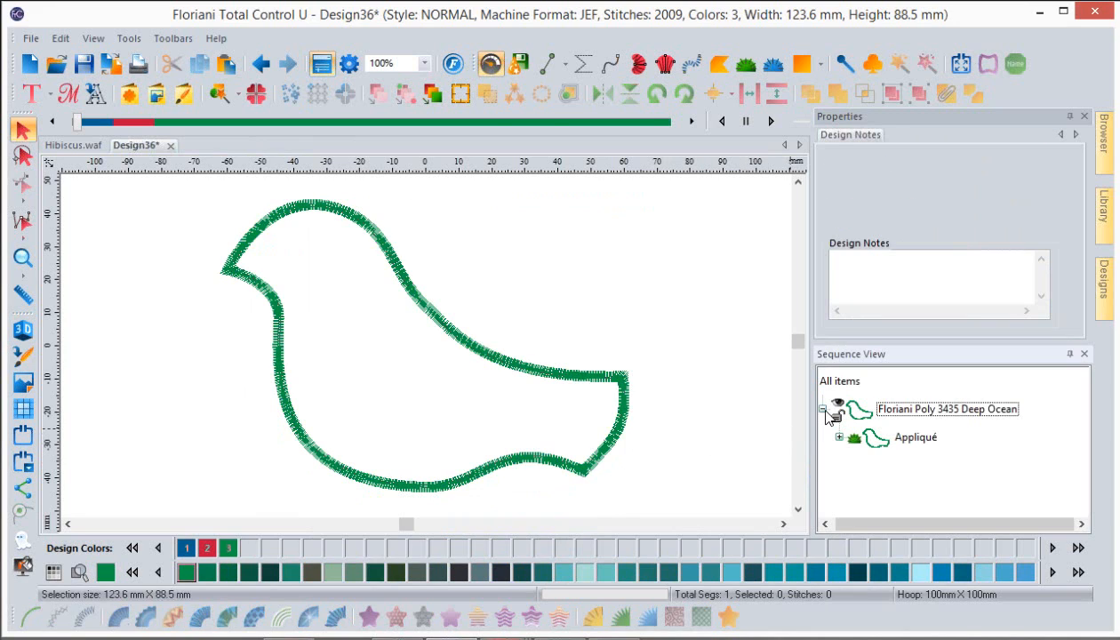
click(839, 437)
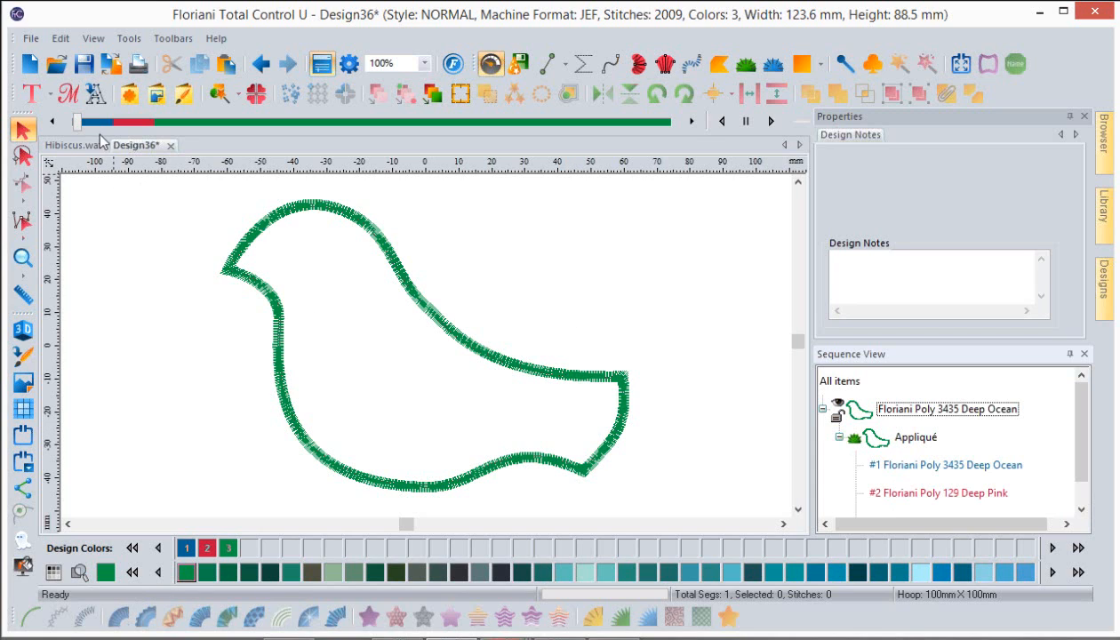
drag(80, 128, 171, 151)
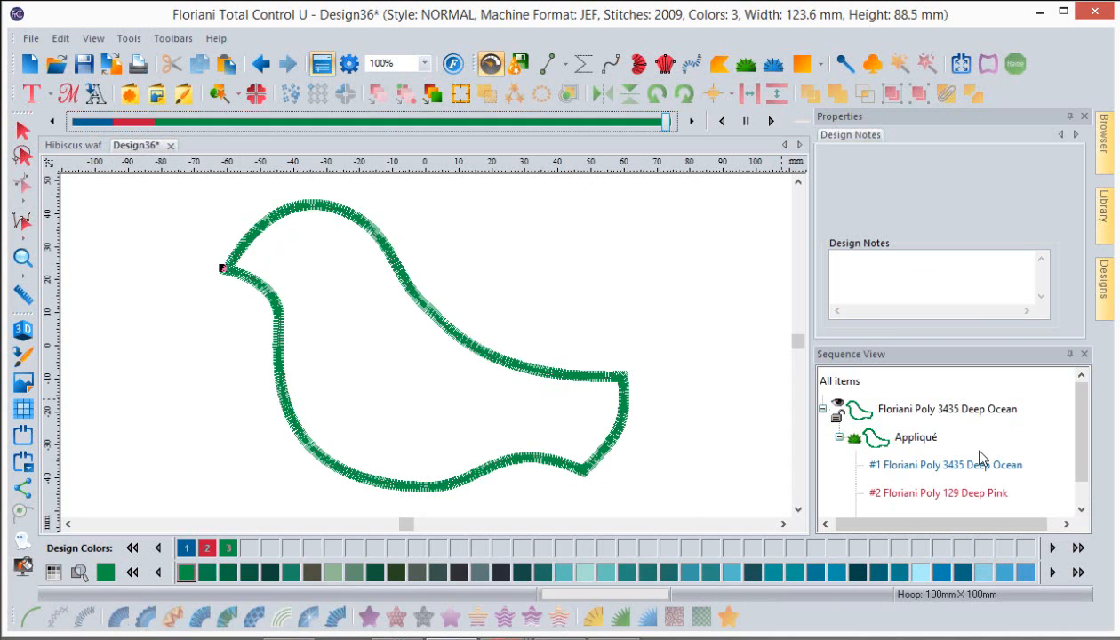
Review the bird appliqué's placement and tack-down settings, including the available tack-down types
click(921, 439)
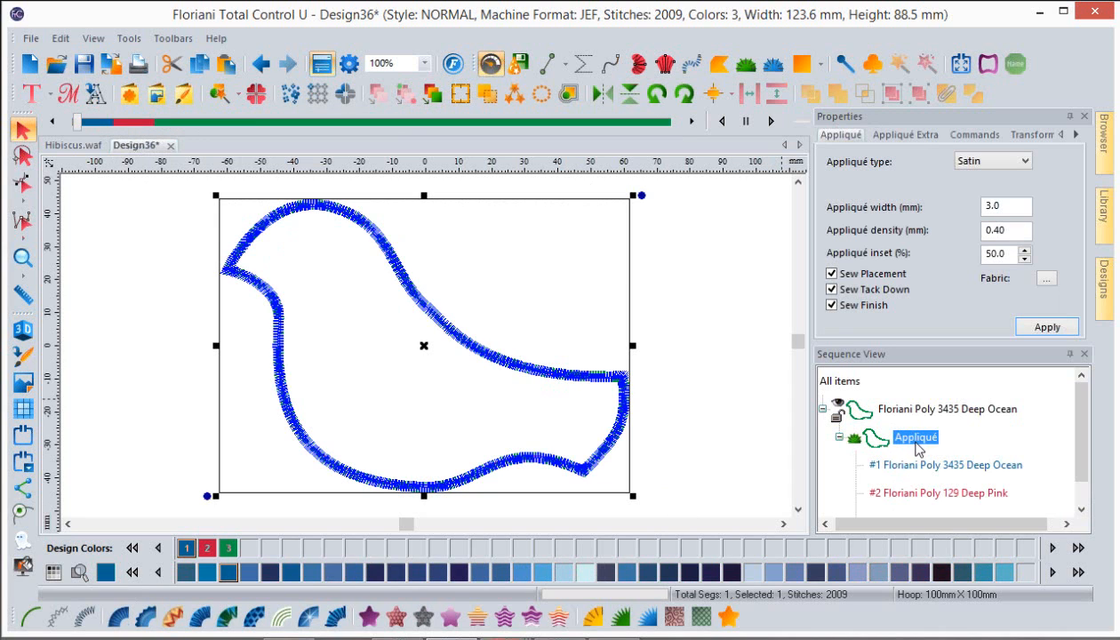
click(906, 135)
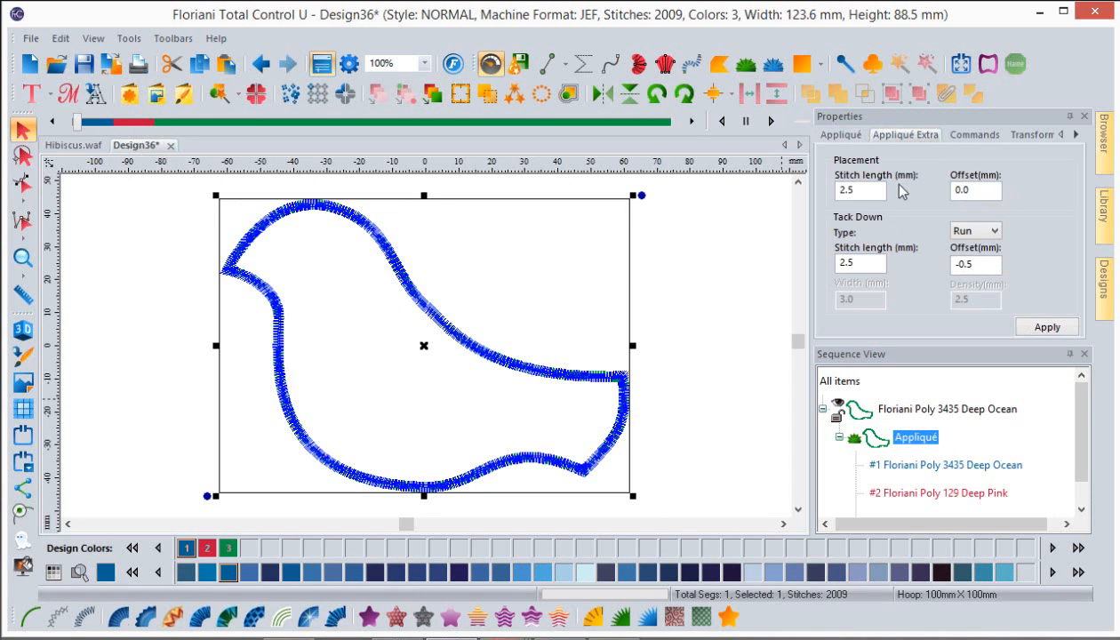
click(994, 232)
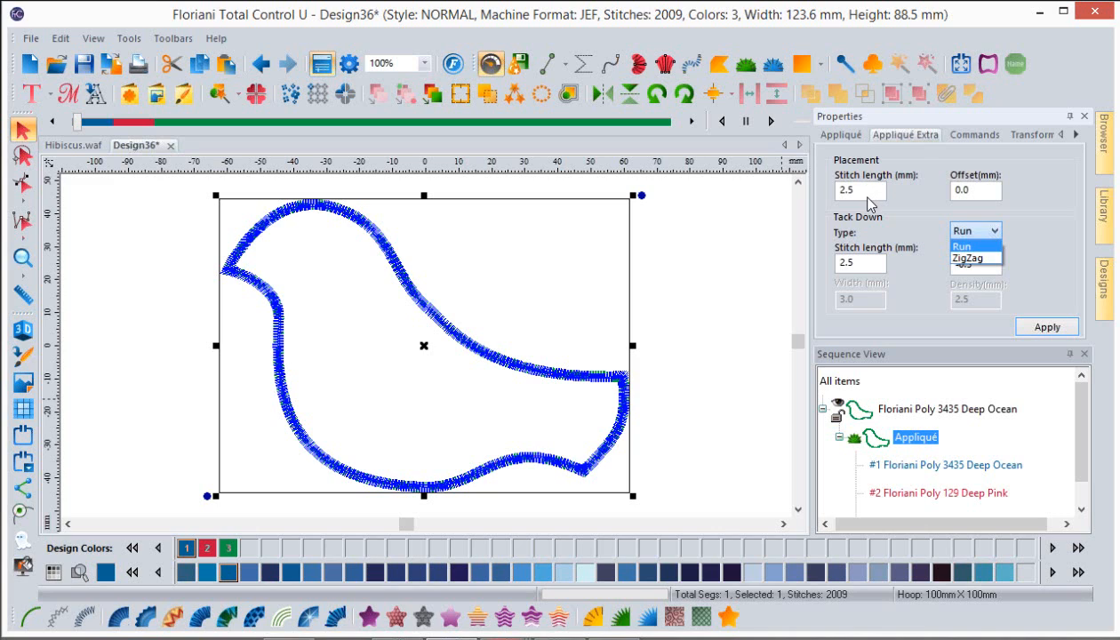
click(852, 142)
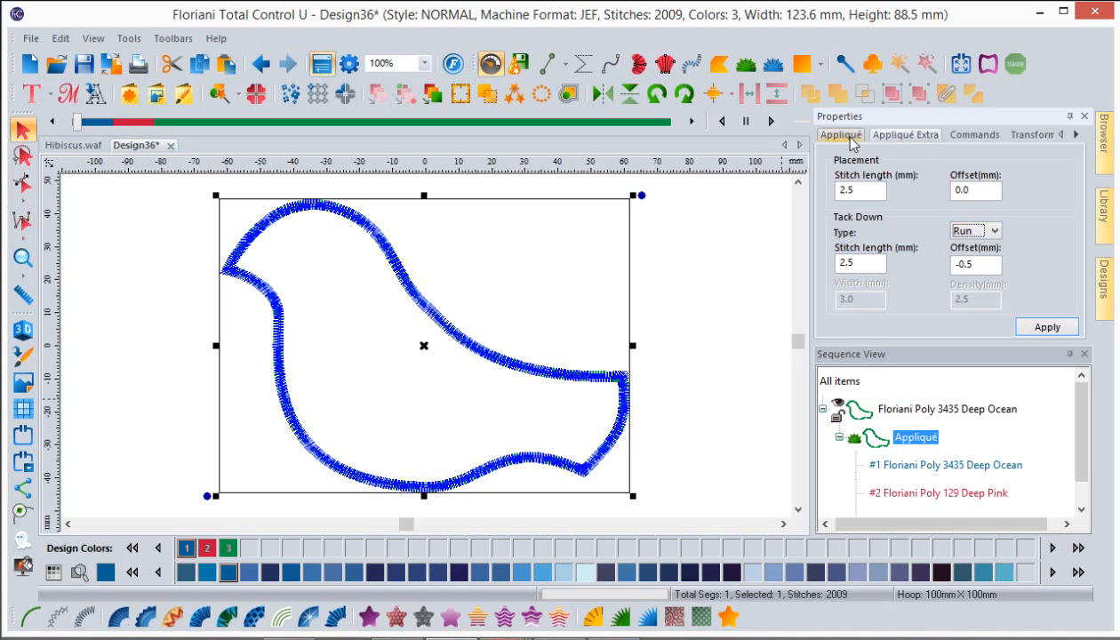
click(848, 140)
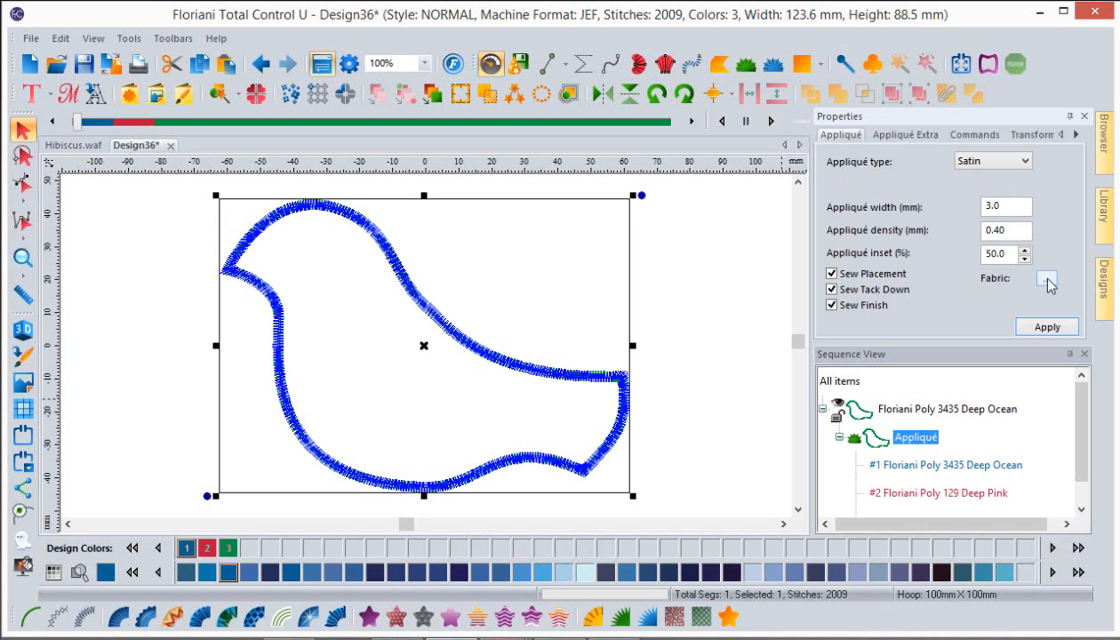
Choose the Dark Rose Weave fabric for the bird appliqué and apply it
click(1046, 279)
drag(804, 233, 812, 370)
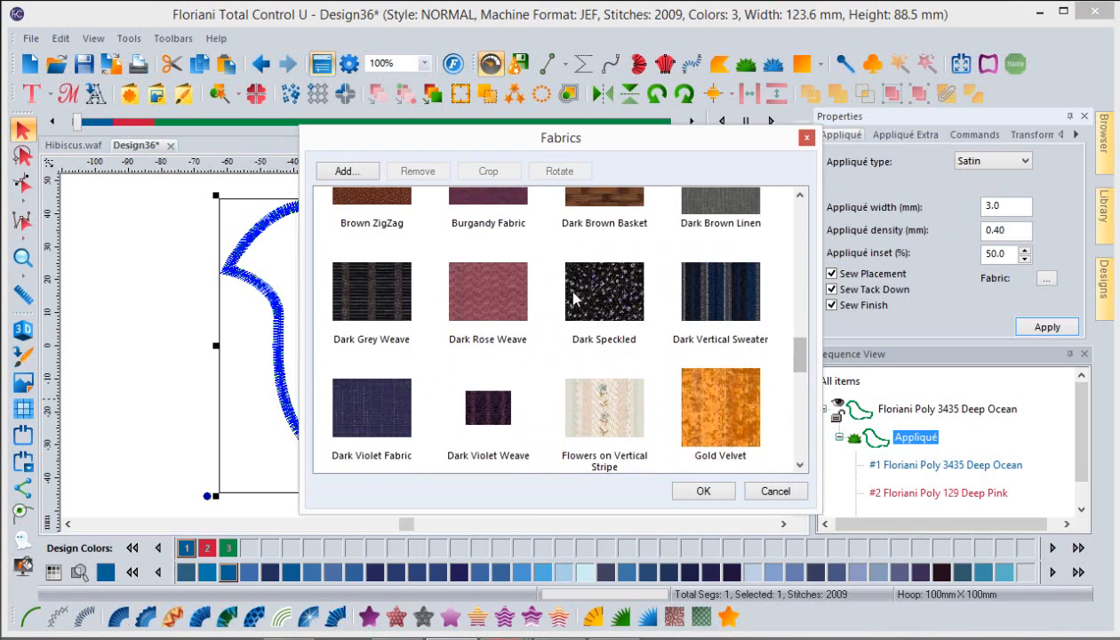
click(582, 295)
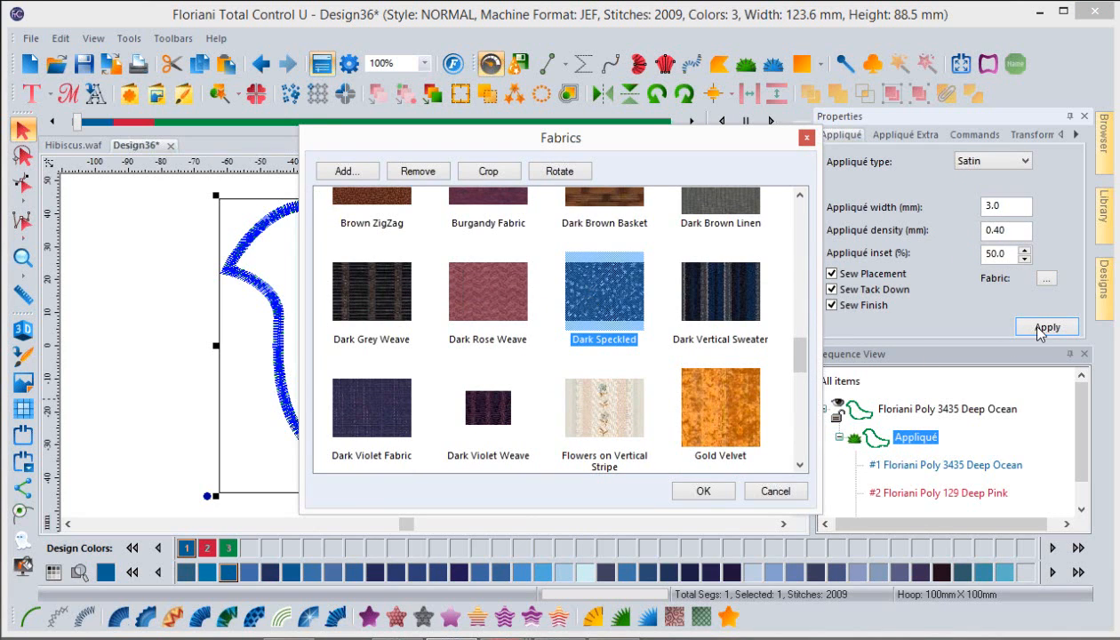
click(720, 298)
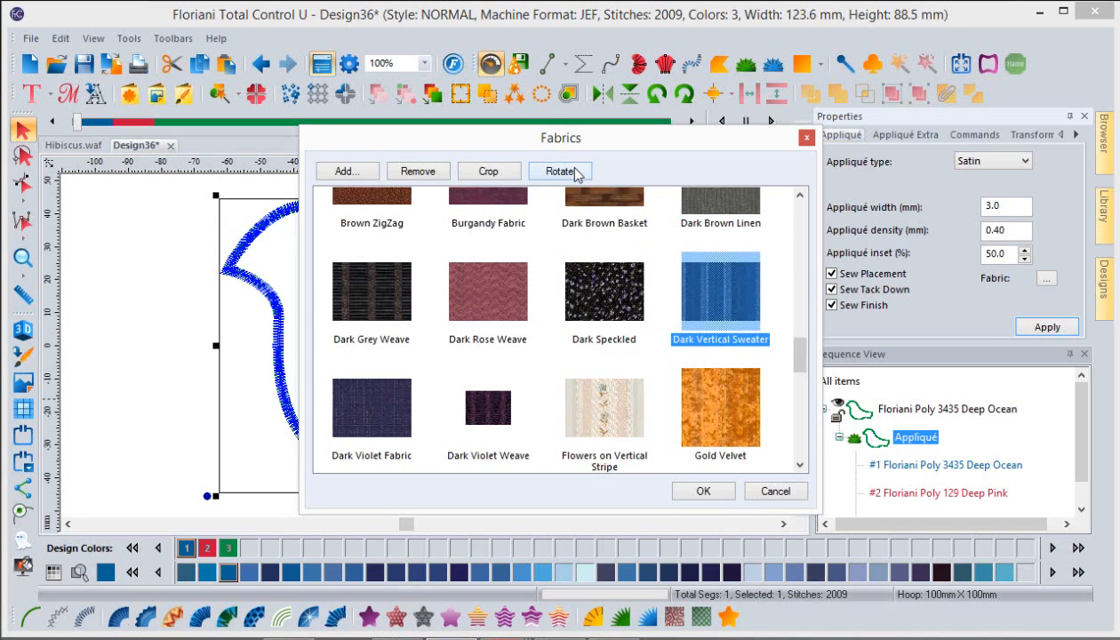
click(471, 293)
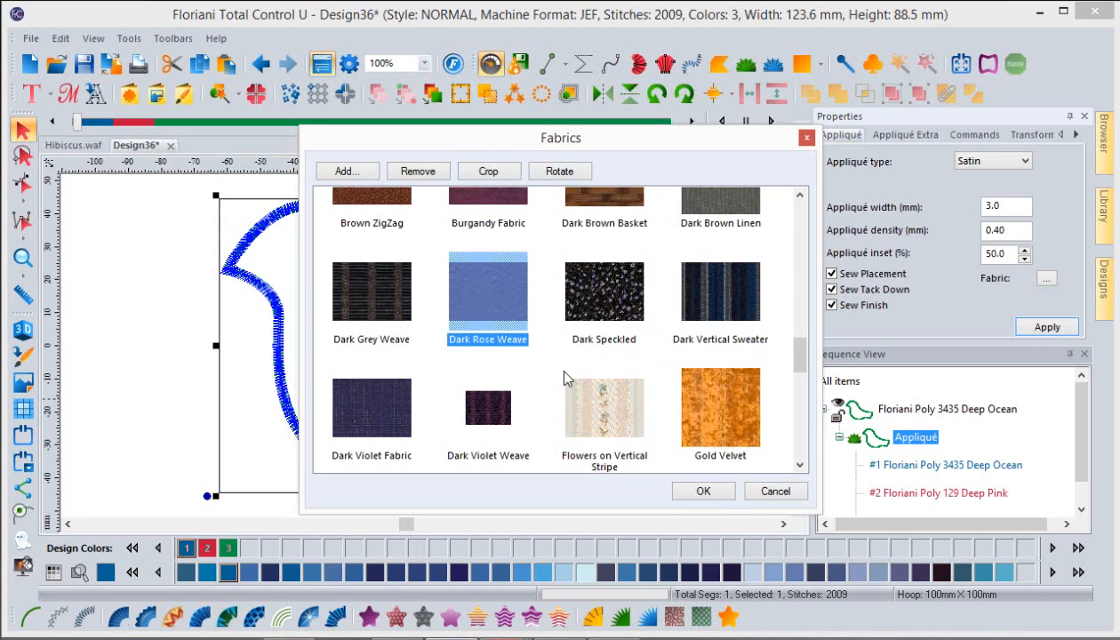
click(691, 491)
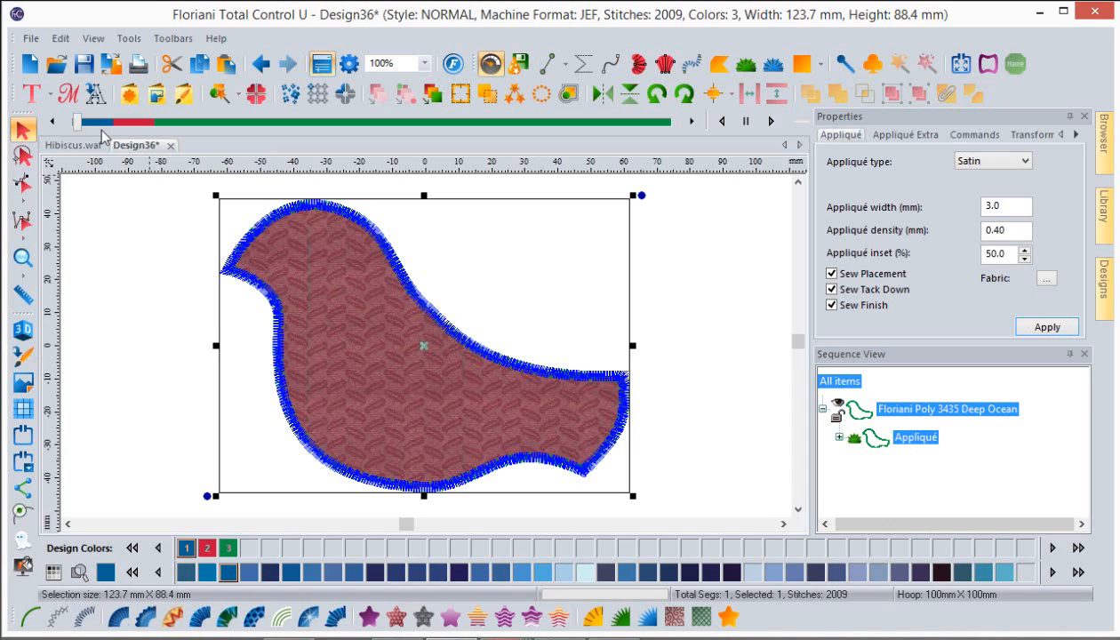
Create a new design and place a default text object near the middle of the page
click(30, 68)
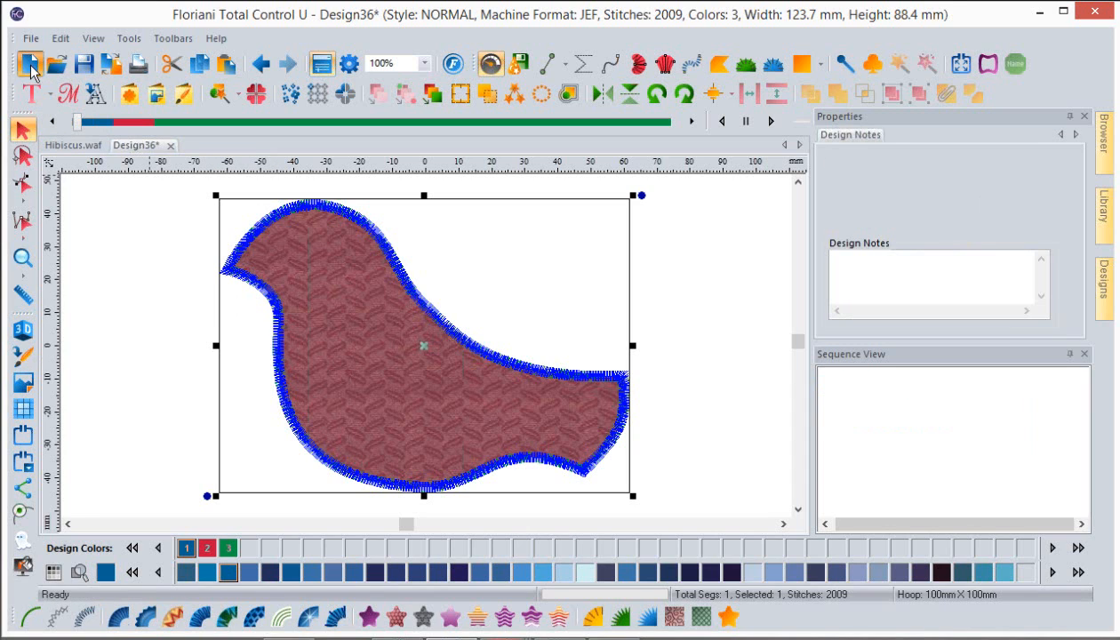
click(32, 94)
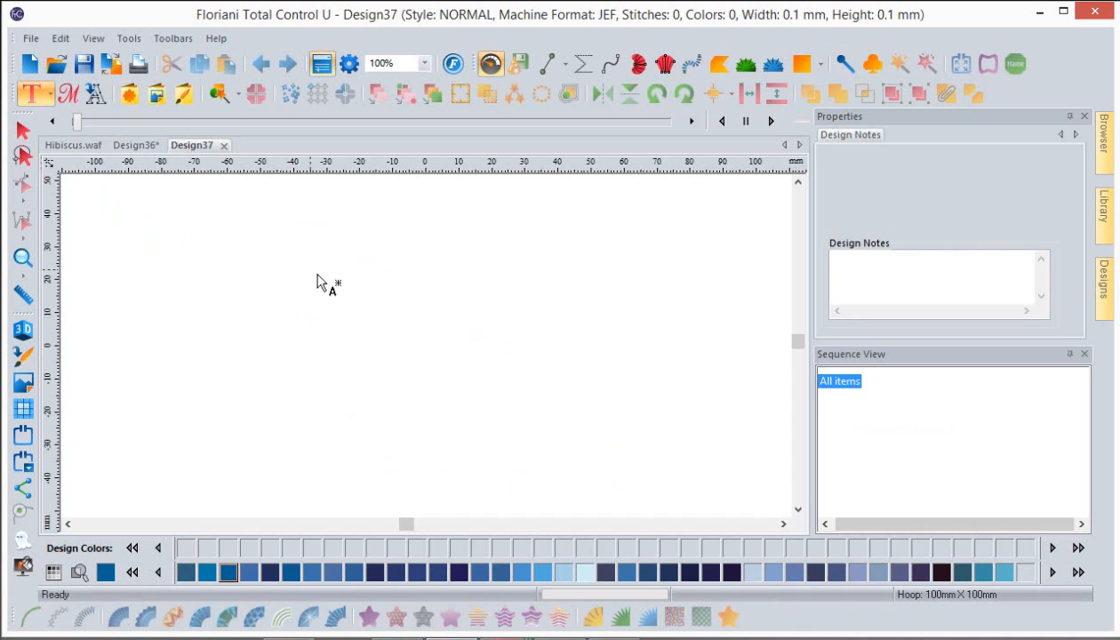
click(400, 342)
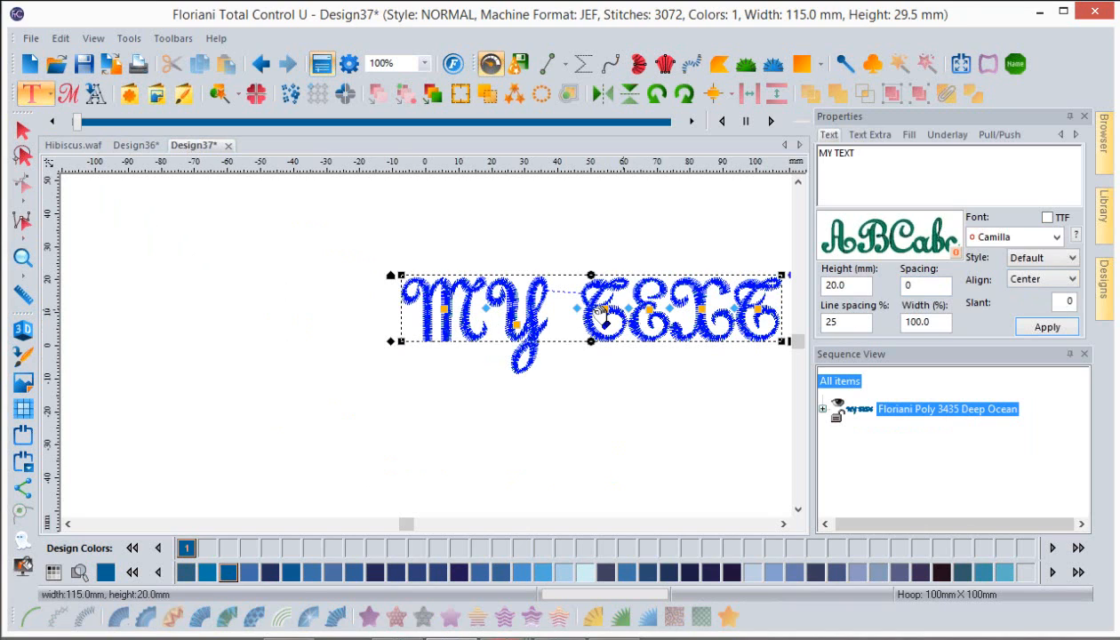
Set the lettering's font to Dill Pickle, change its text to FLORIANI and apply the changes
click(418, 65)
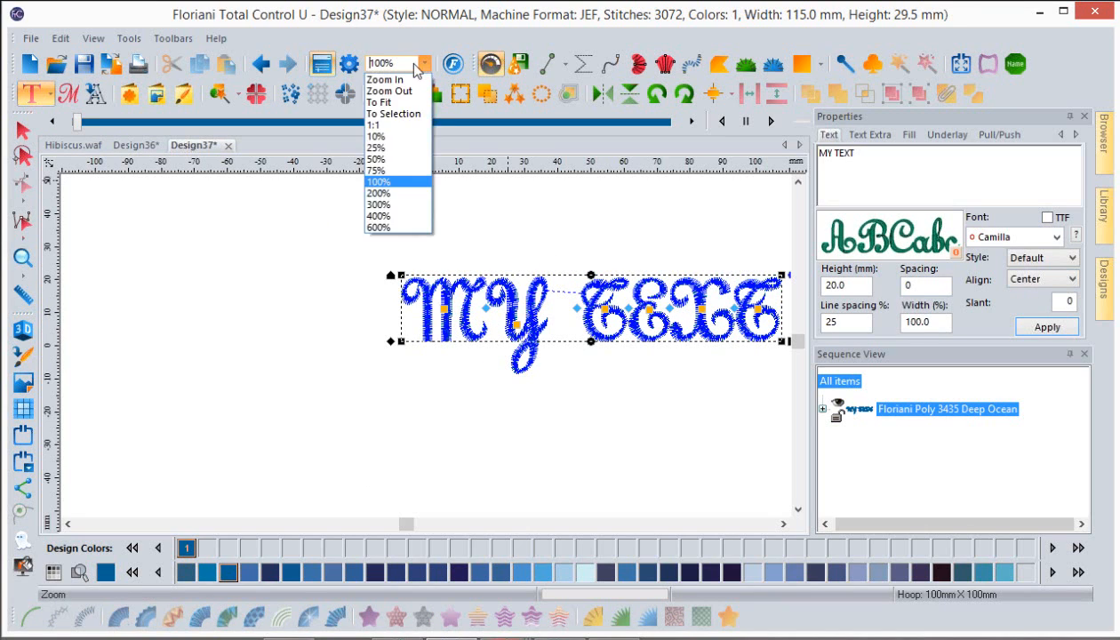
click(384, 103)
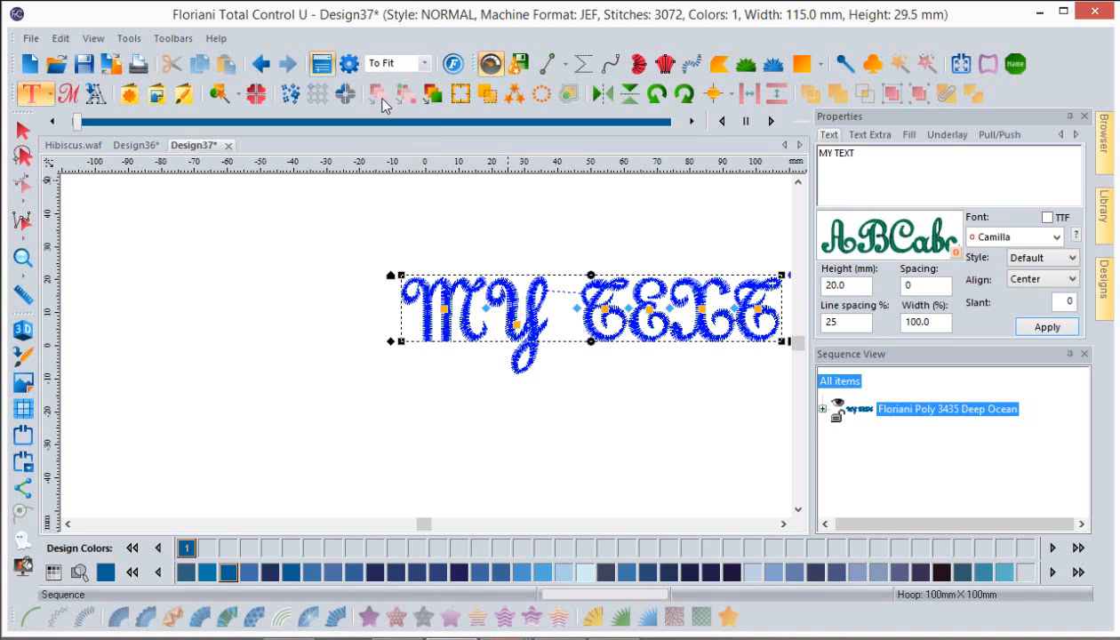
click(1060, 238)
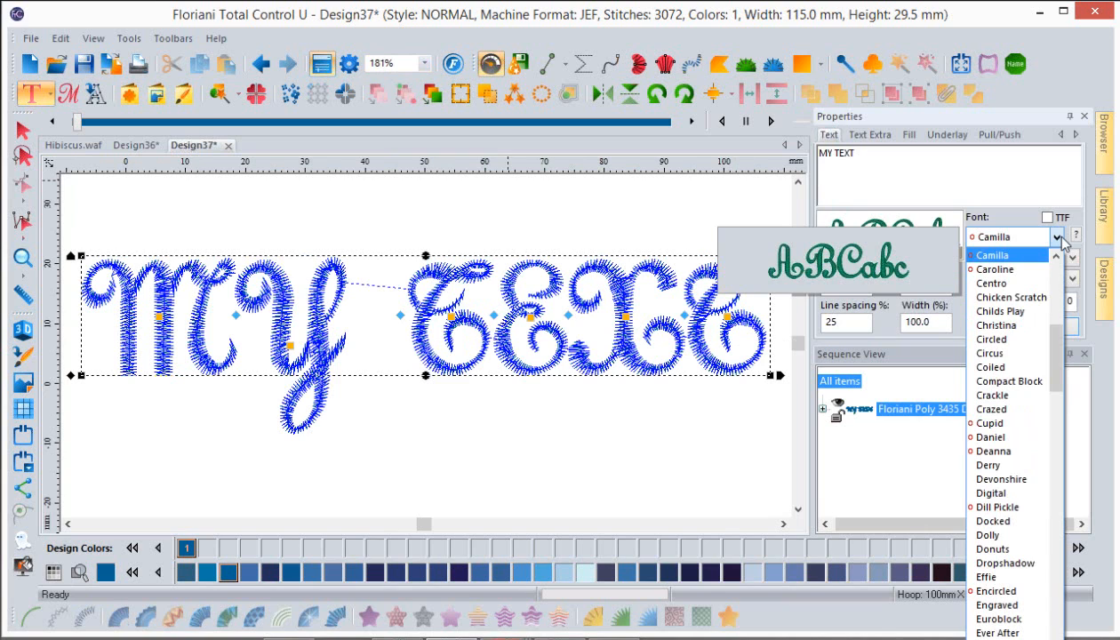
scroll(1022, 271, down, 2)
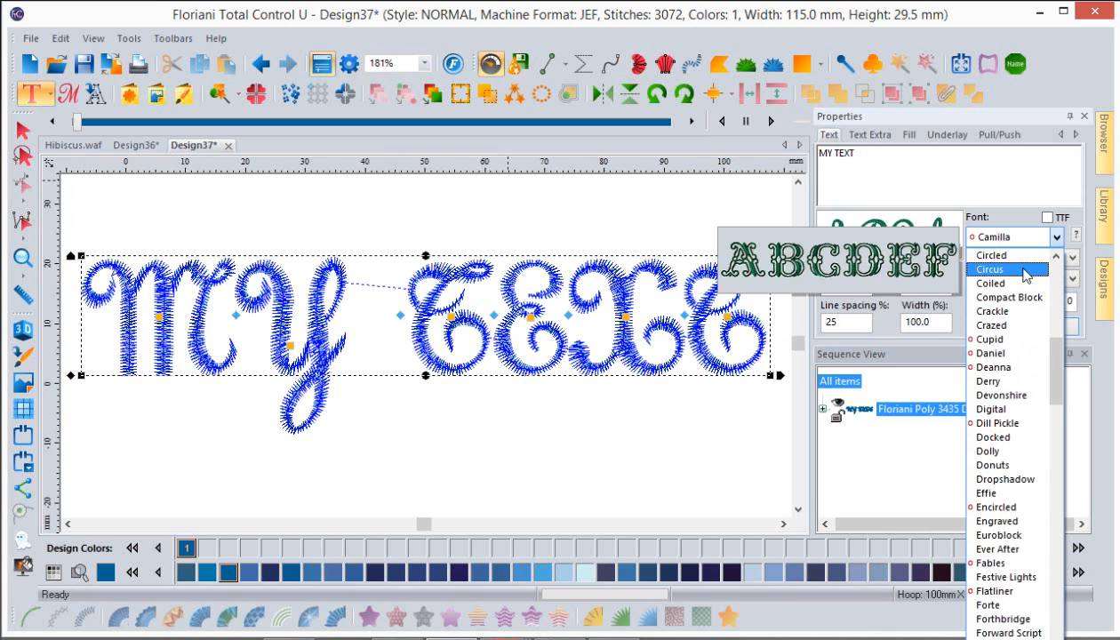
scroll(1027, 275, down, 1)
click(988, 383)
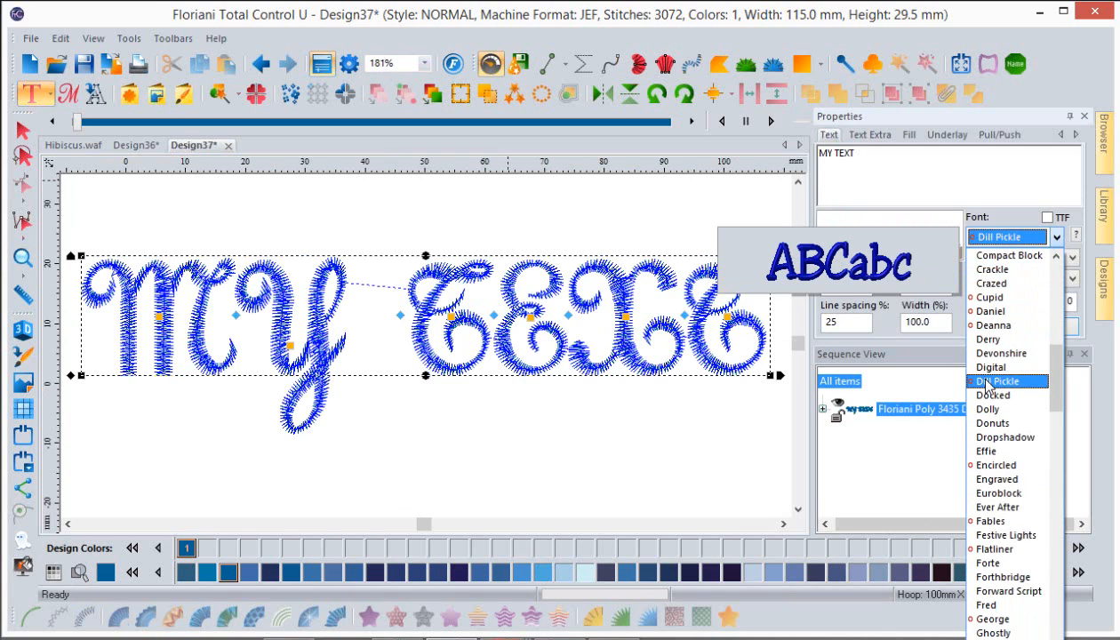
triple_click(851, 151)
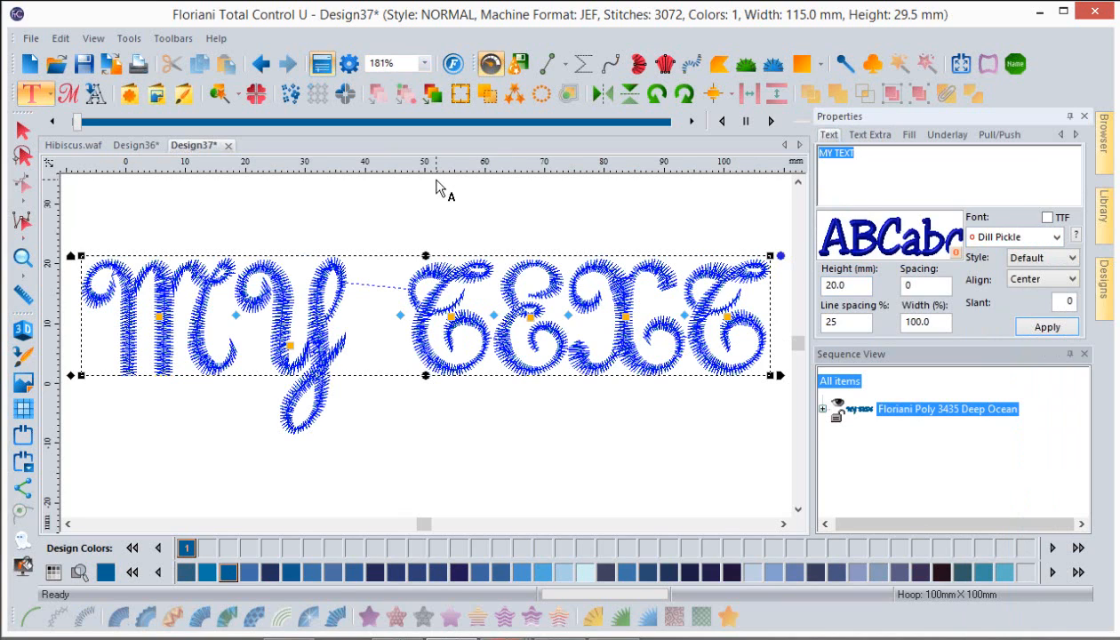
text(FLORIANI)
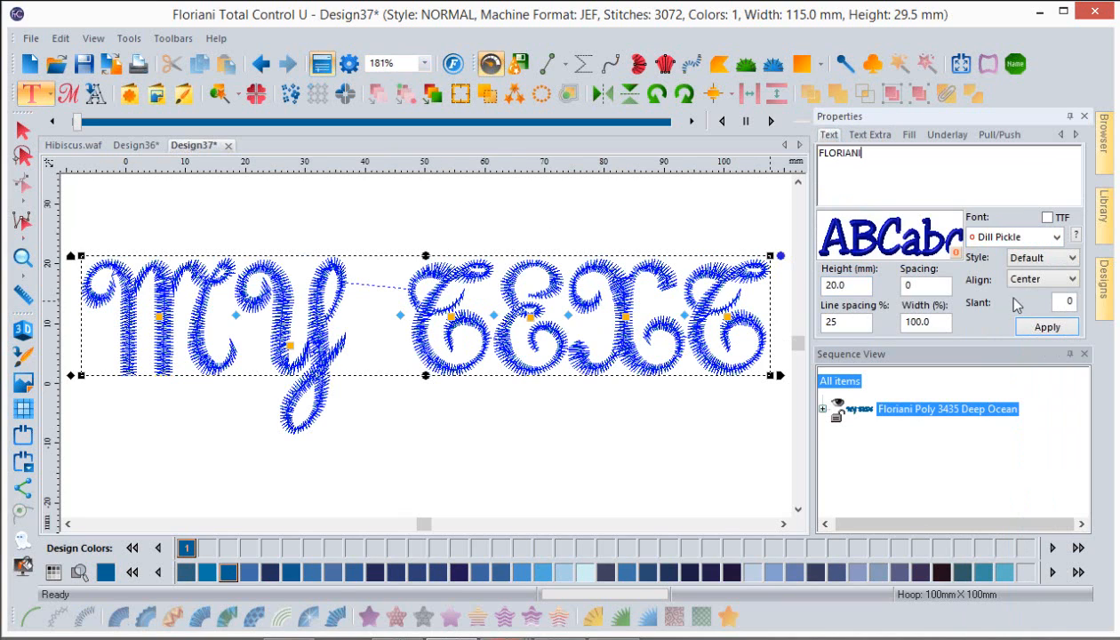
click(1050, 327)
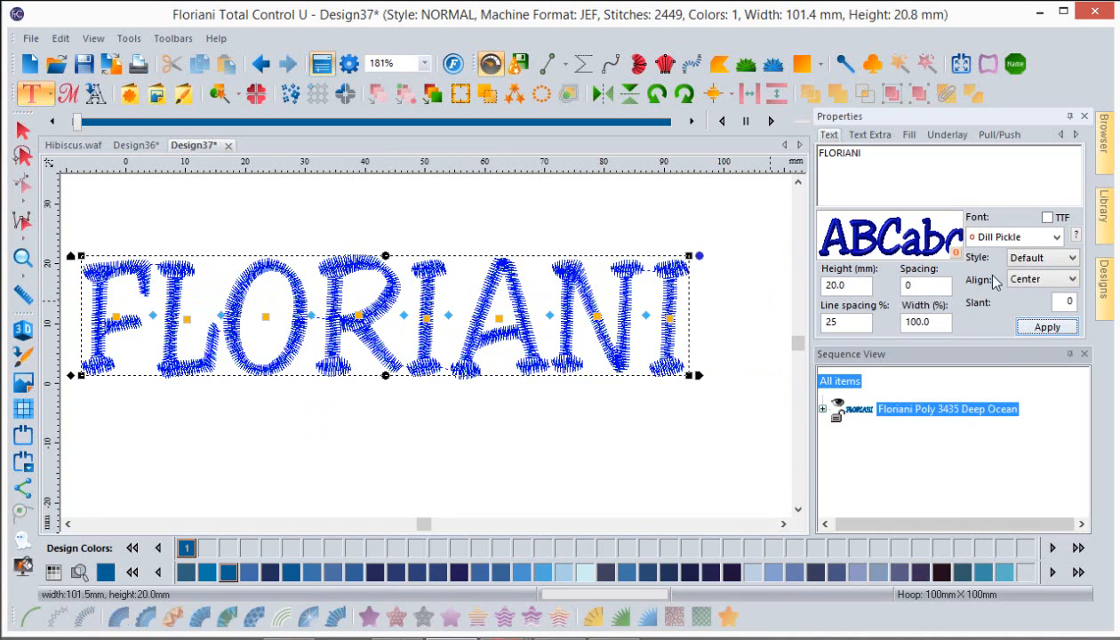
Set the FLORIANI lettering's style to Run and apply it
click(1075, 259)
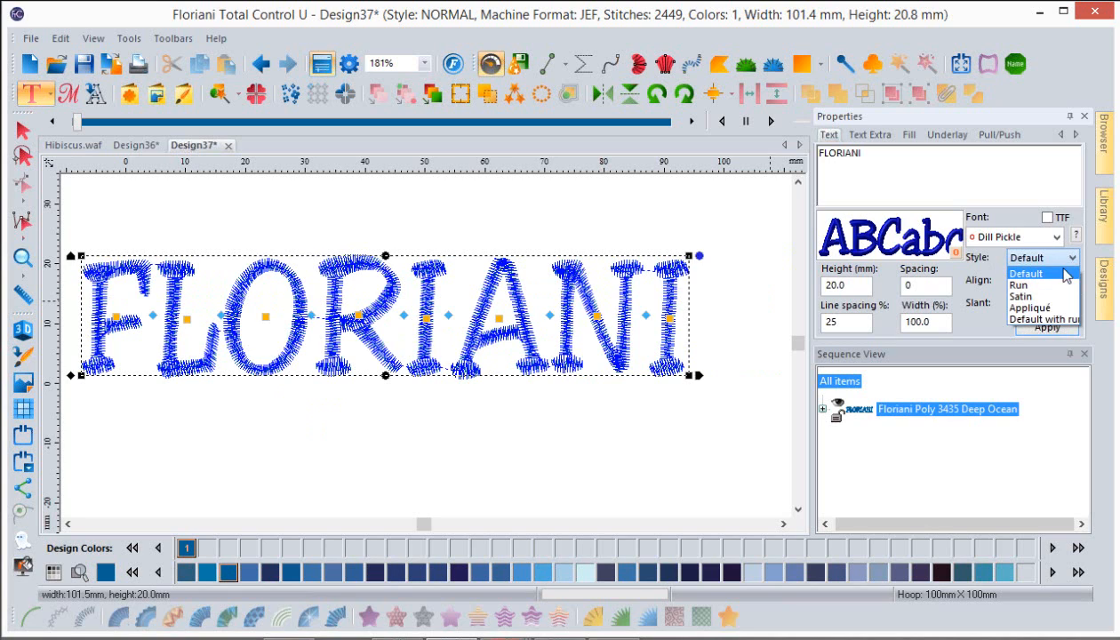
click(1029, 285)
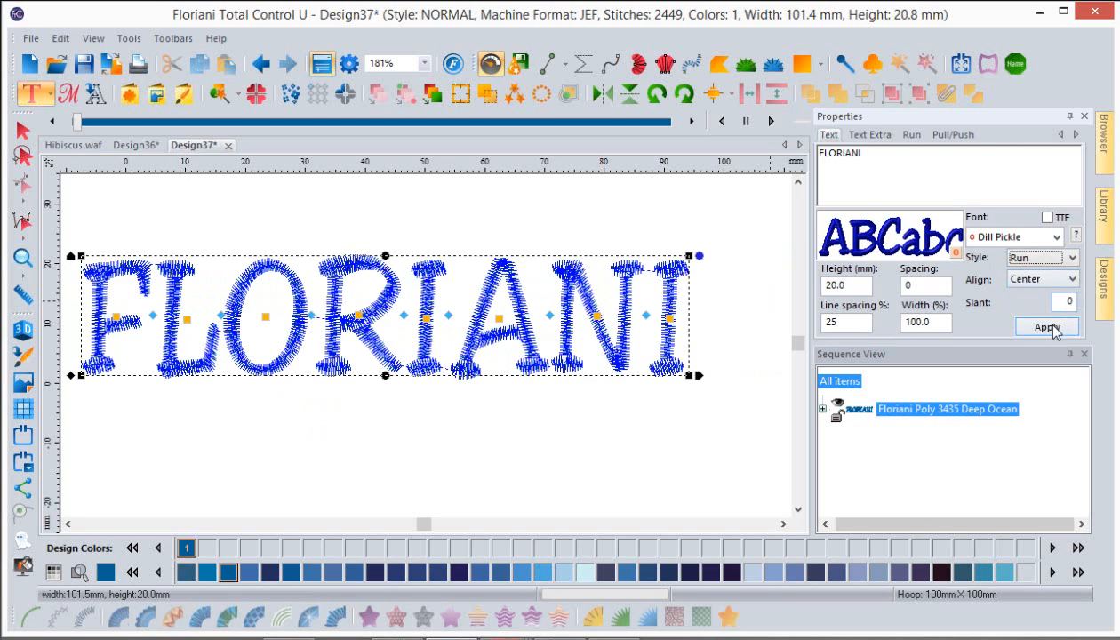
click(1049, 328)
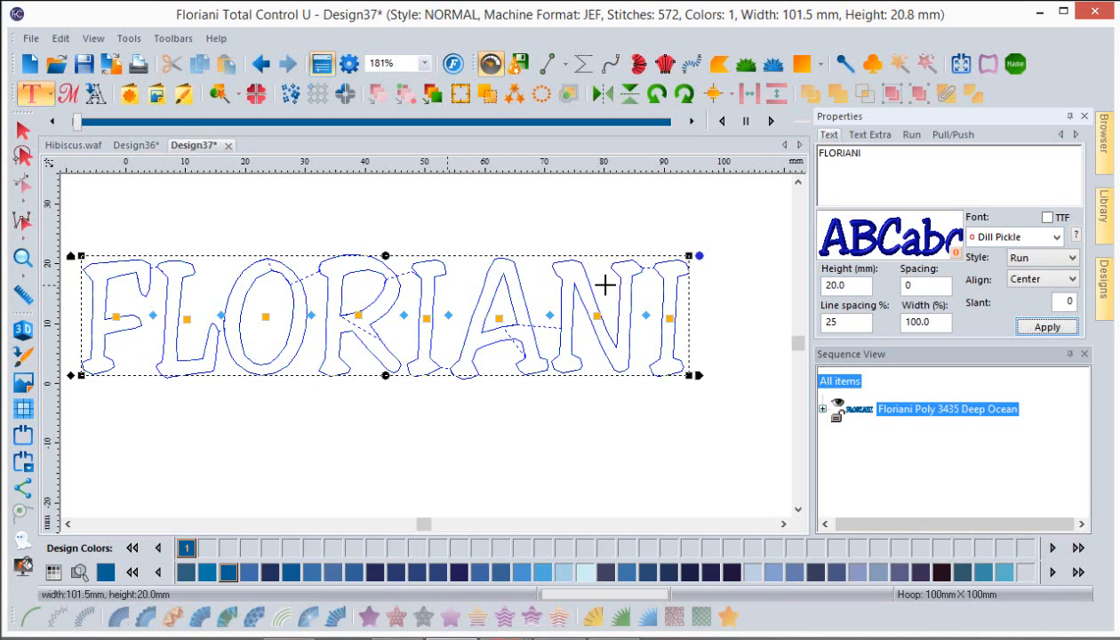
Return the FLORIANI lettering's style to Default and apply it
click(1063, 258)
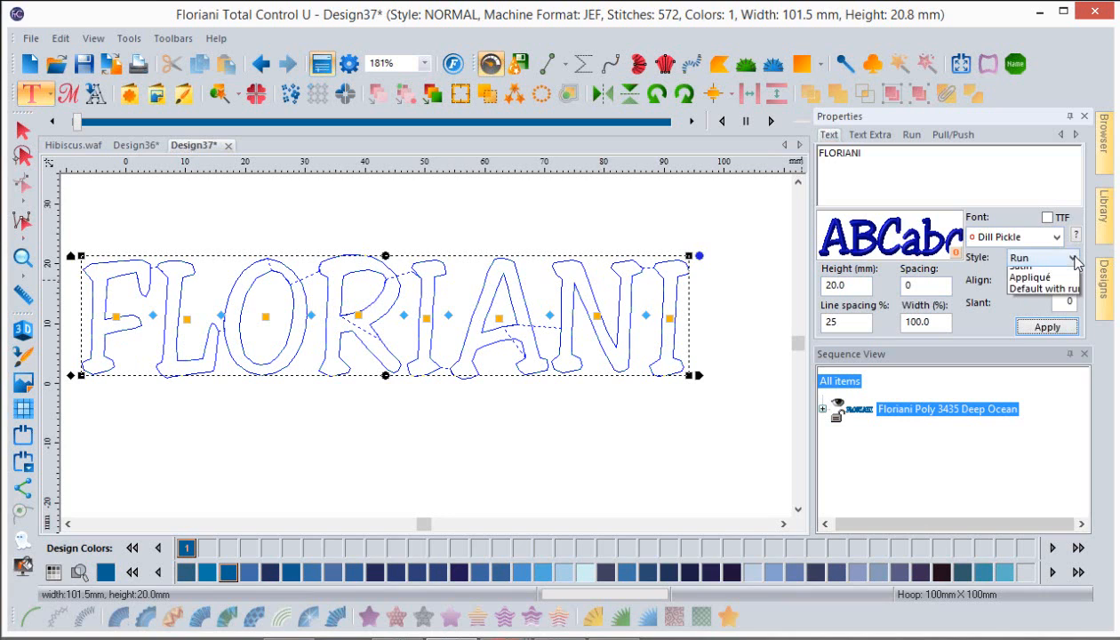
click(1033, 273)
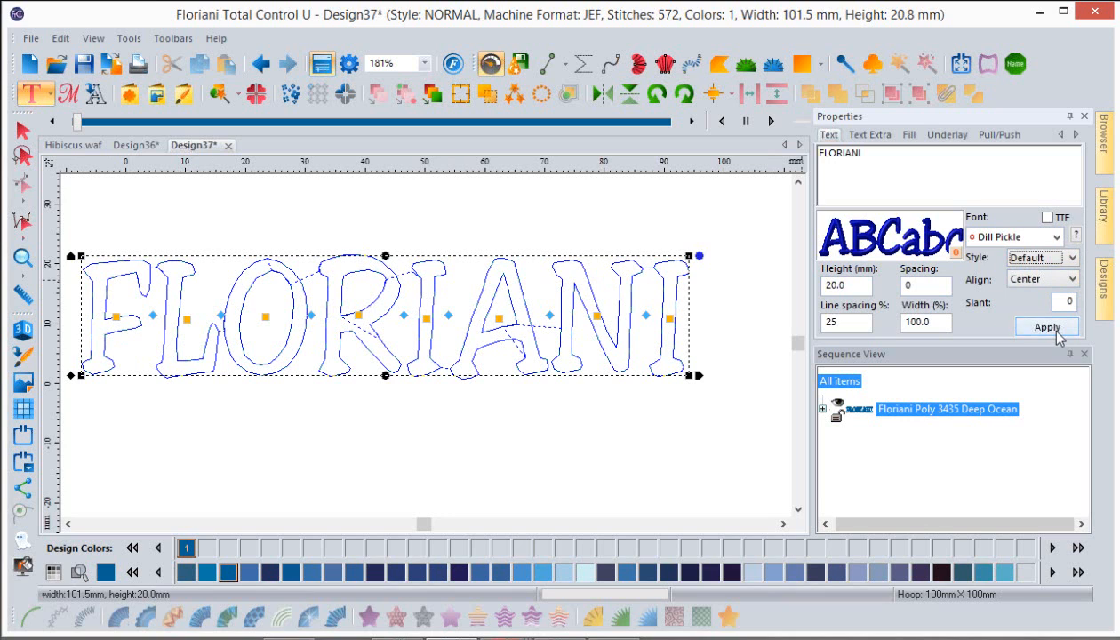
click(1050, 327)
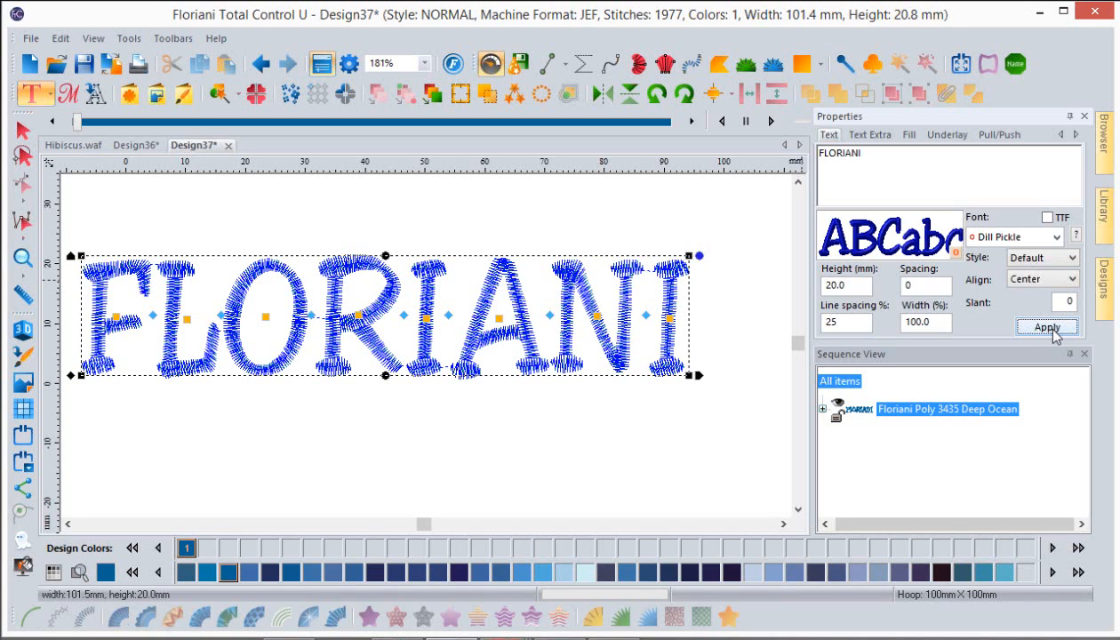
Create a new design and draw a three-point satin shape about 98 mm wide and 39 mm high, accepting the stitch-length warning
click(27, 75)
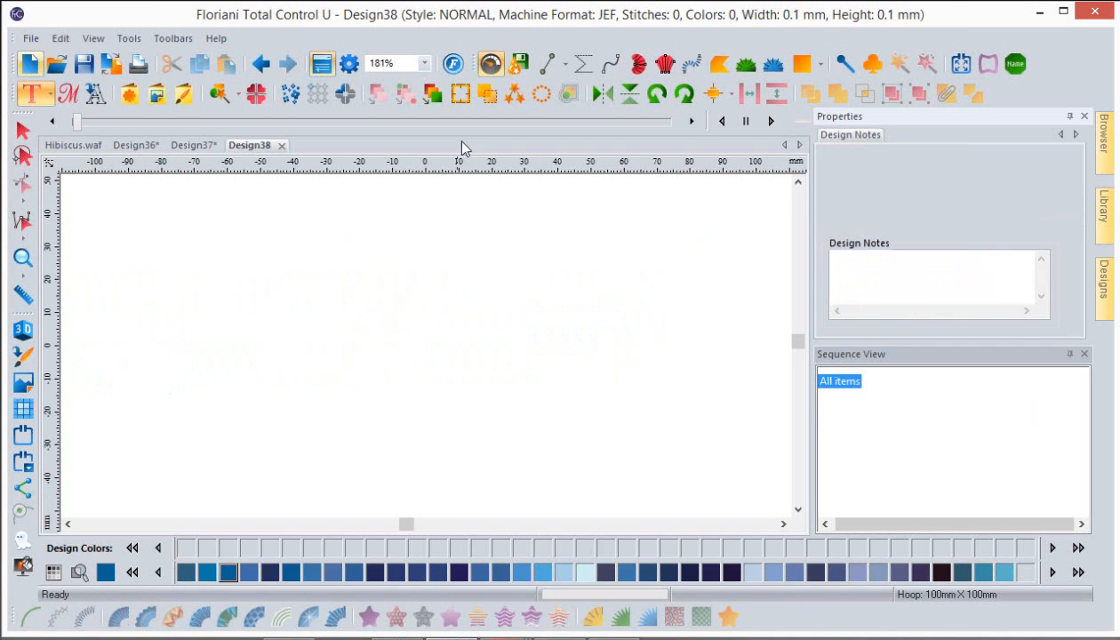
click(665, 69)
click(246, 404)
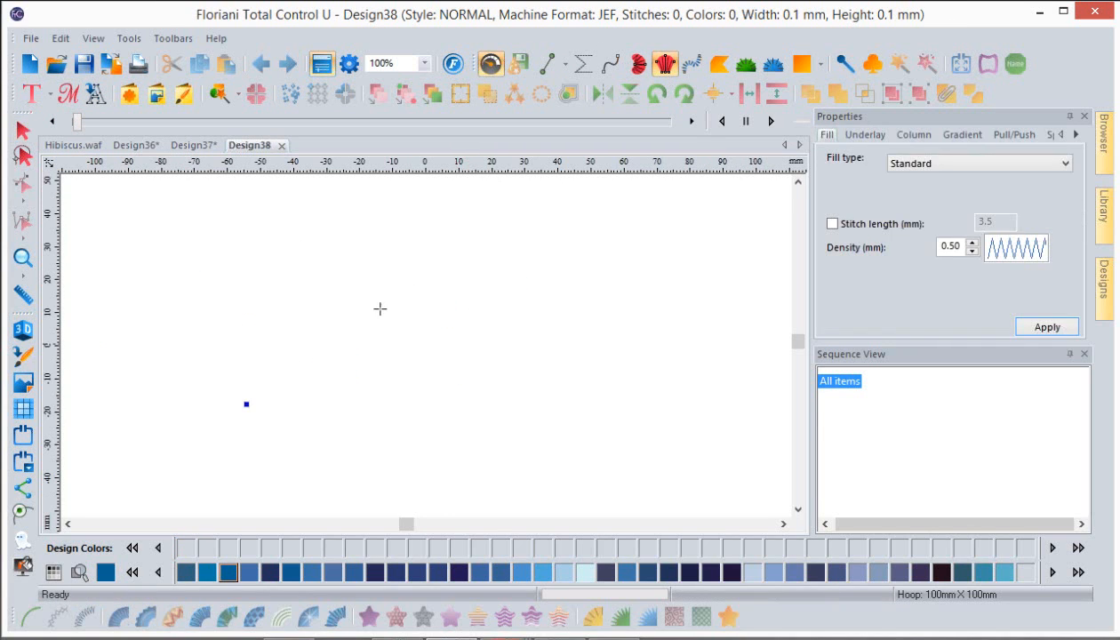
click(411, 277)
click(571, 286)
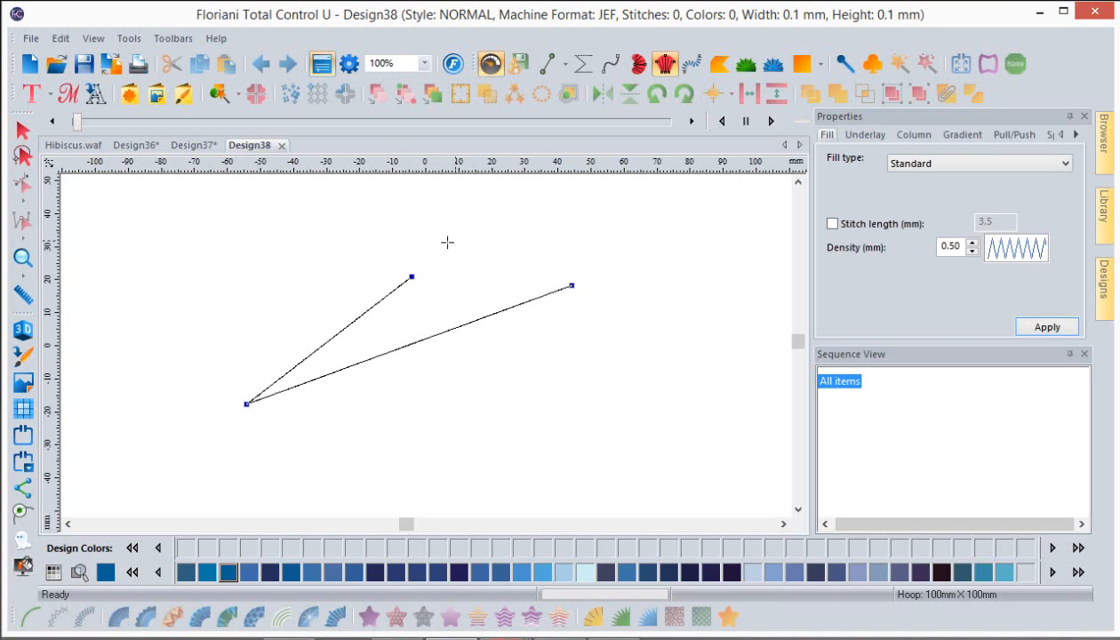
right_click(412, 275)
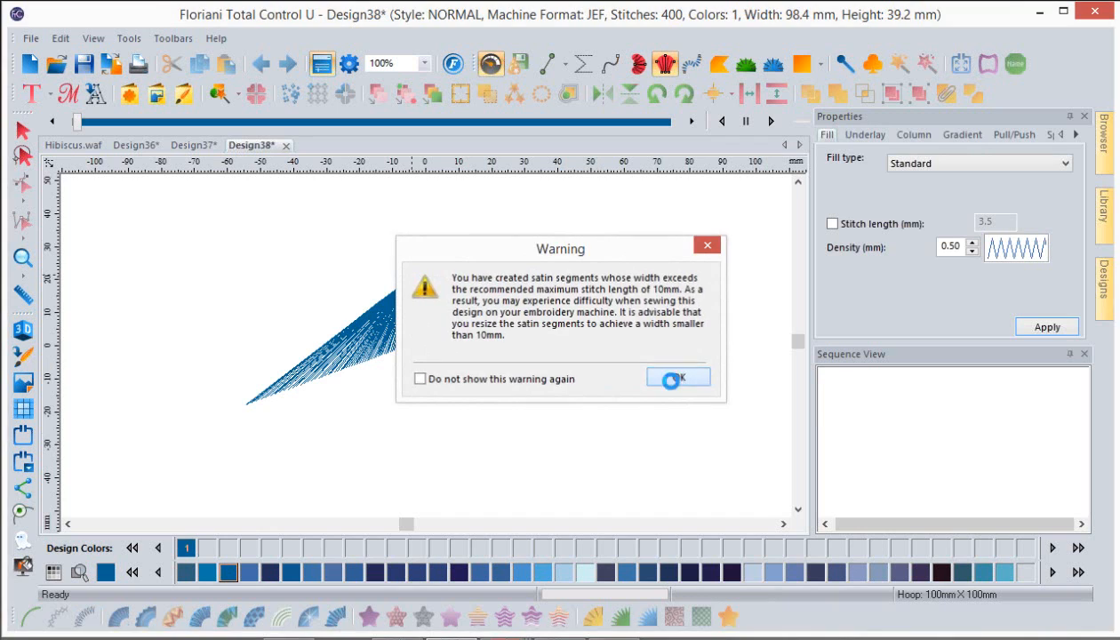
click(676, 377)
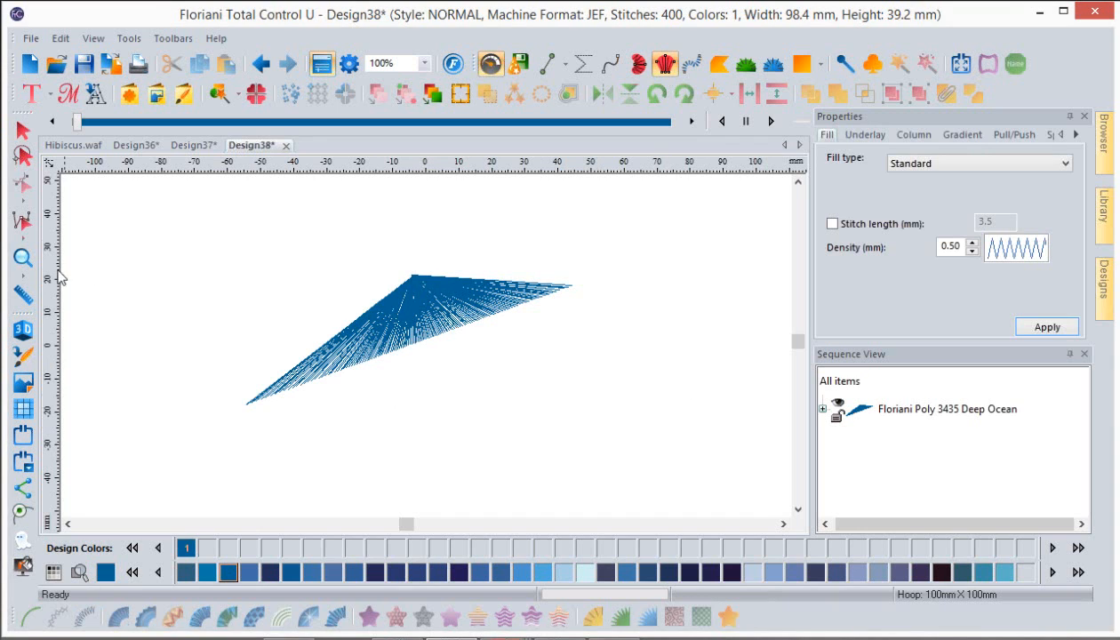
Select the triangular satin shape and change the selection highlight color to red in the preferences
click(23, 130)
click(340, 346)
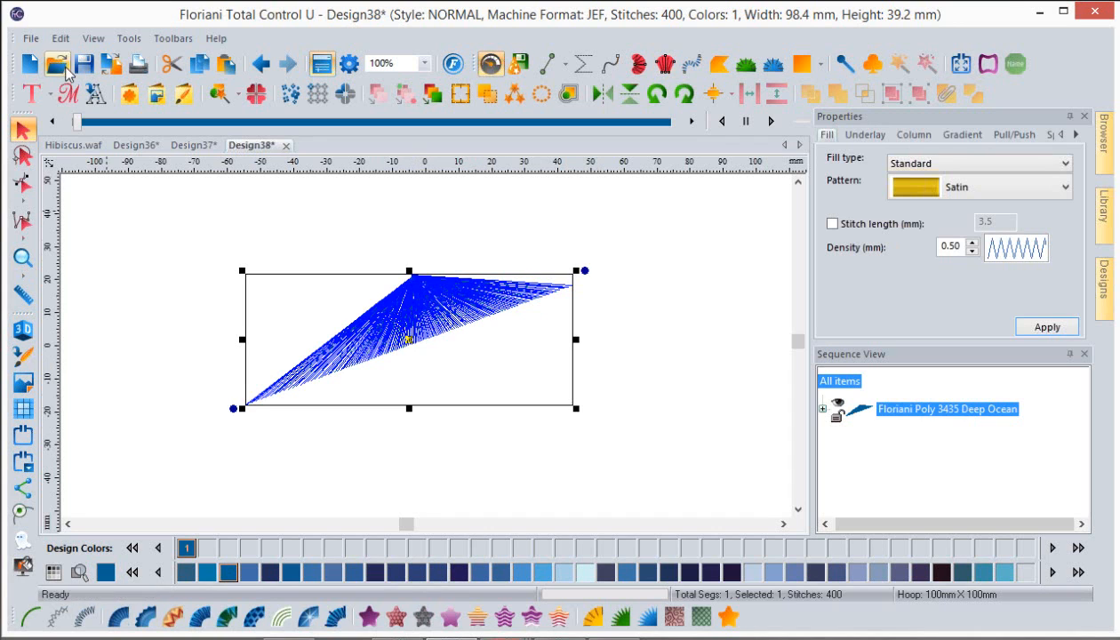
click(129, 38)
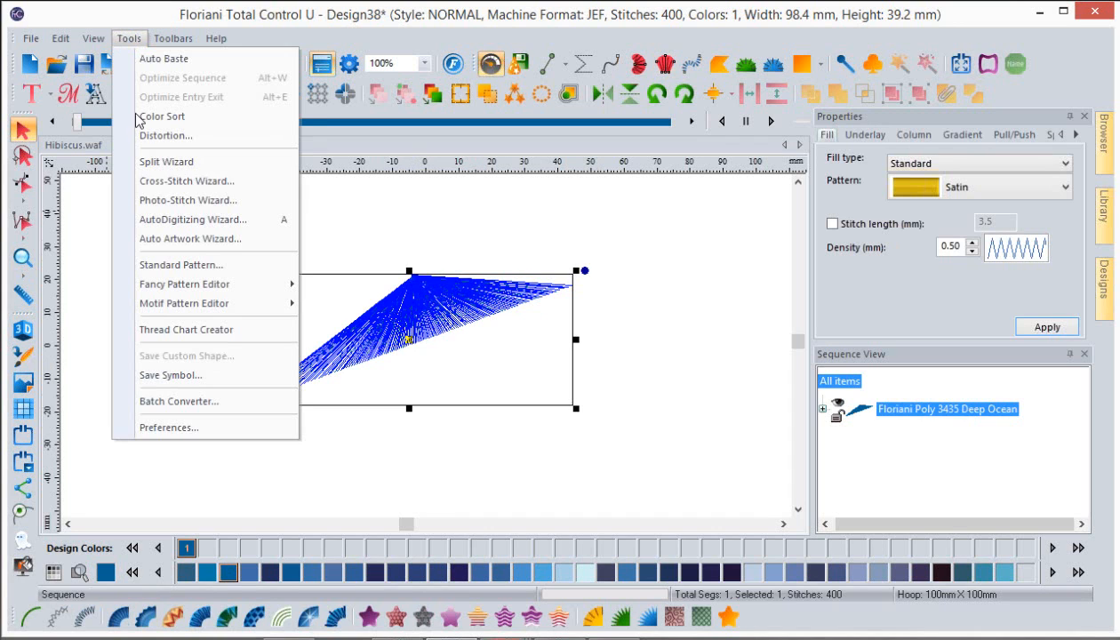
click(160, 427)
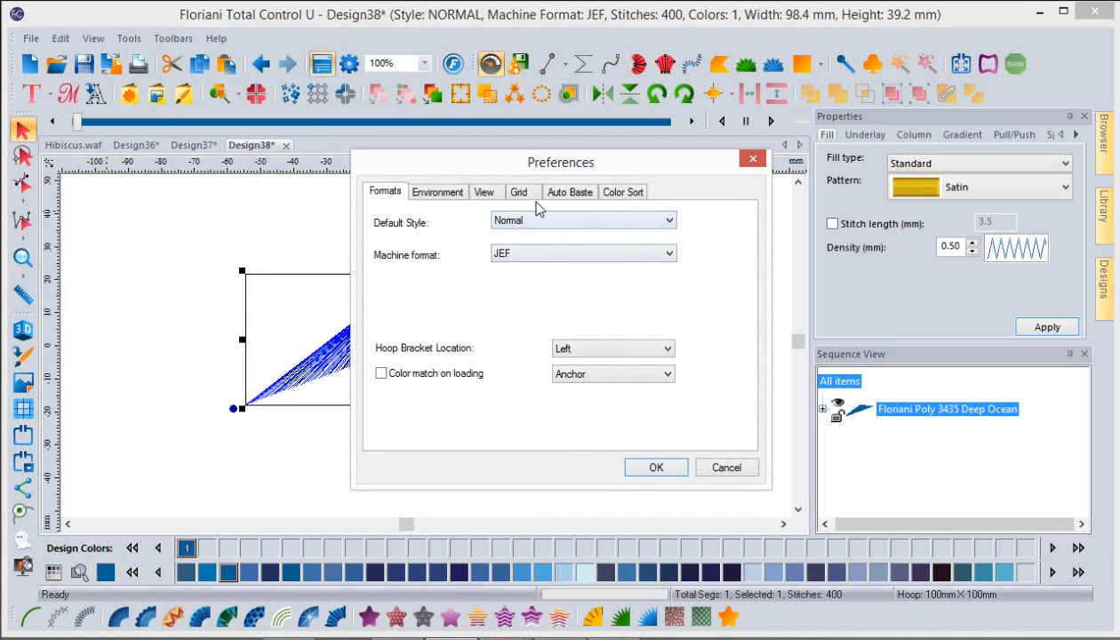
click(492, 198)
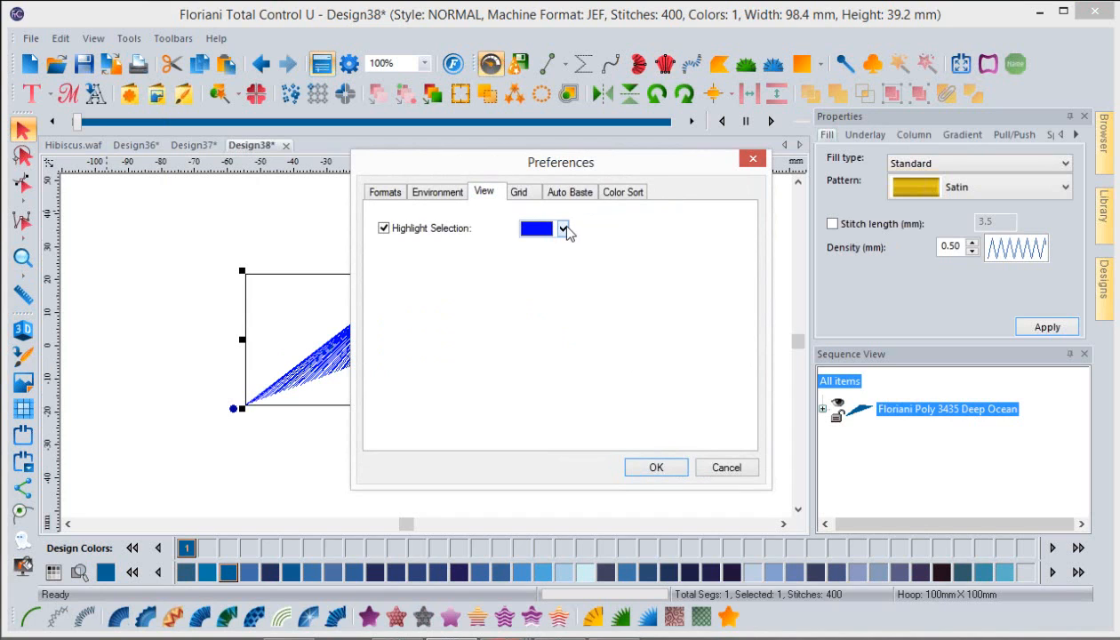
click(562, 228)
click(574, 282)
click(654, 467)
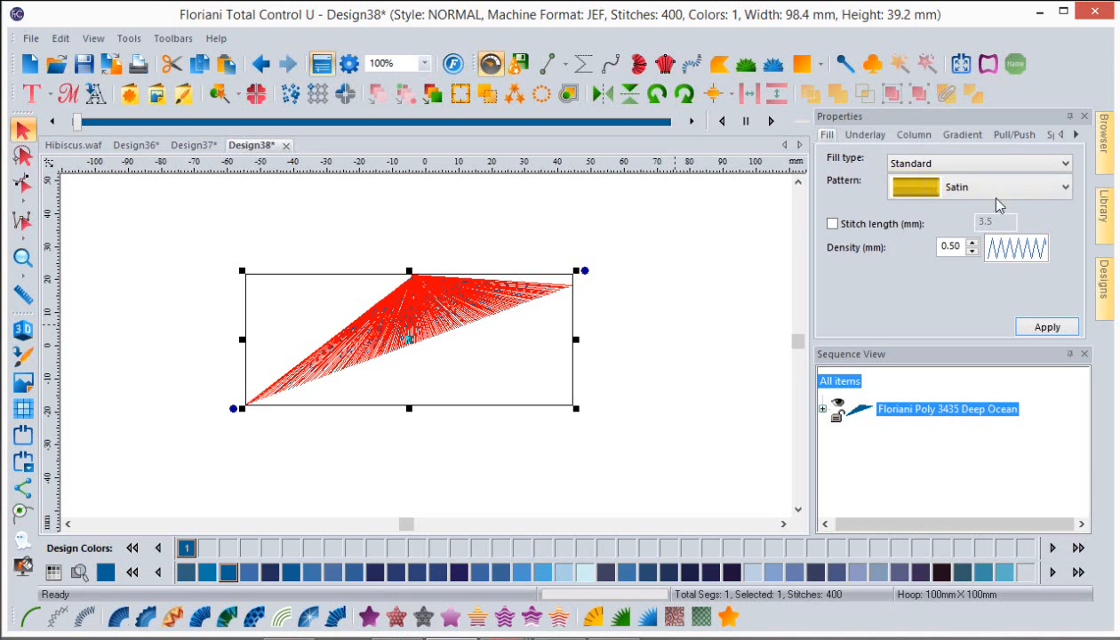
Review the satin shape's transform properties, including its size, unit and rotation options, and deselect the shape
click(1076, 134)
click(1076, 134)
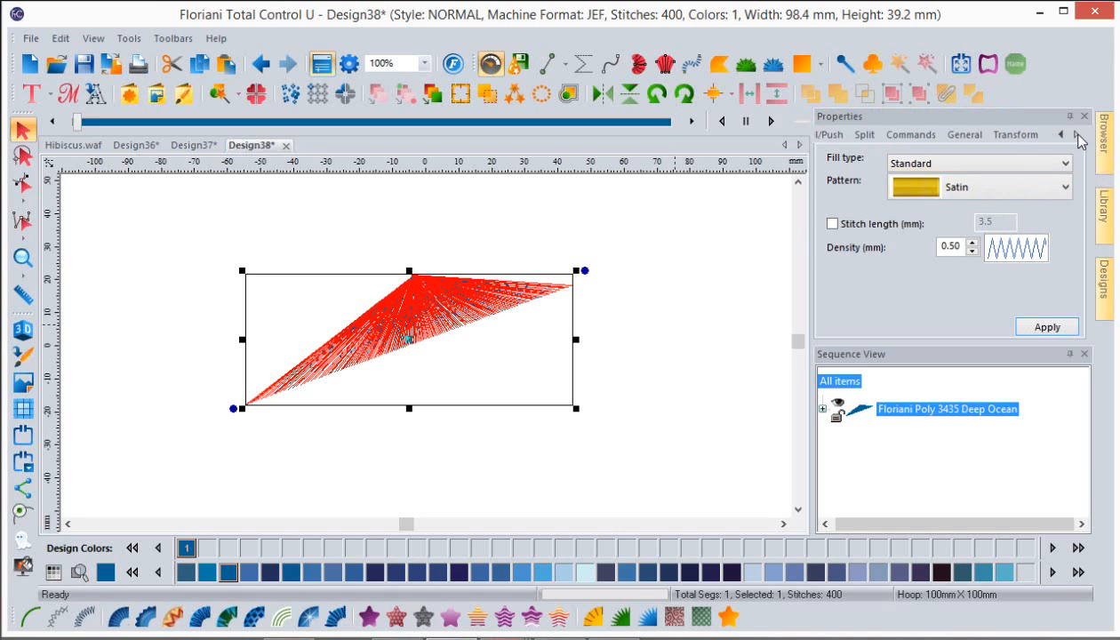
click(1014, 134)
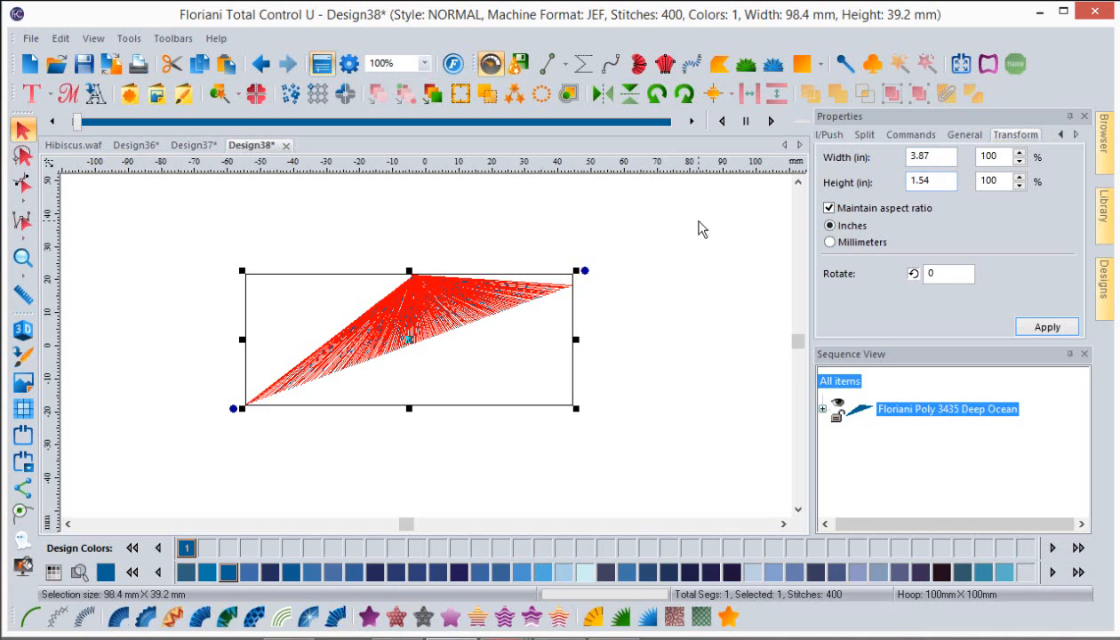
click(334, 248)
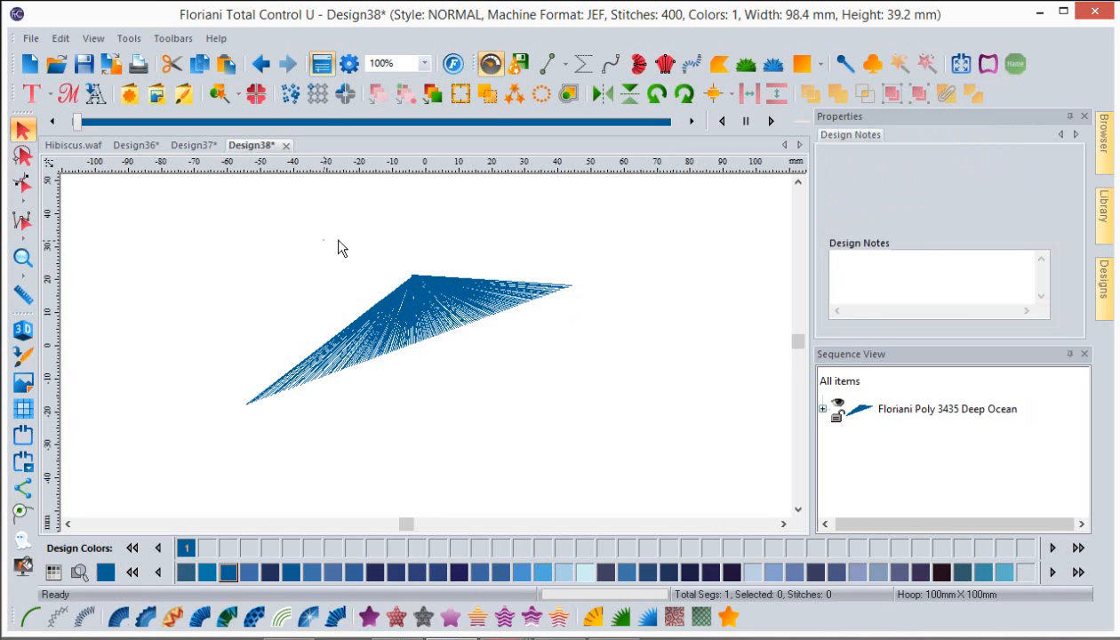
drag(323, 236, 516, 241)
drag(582, 238, 579, 243)
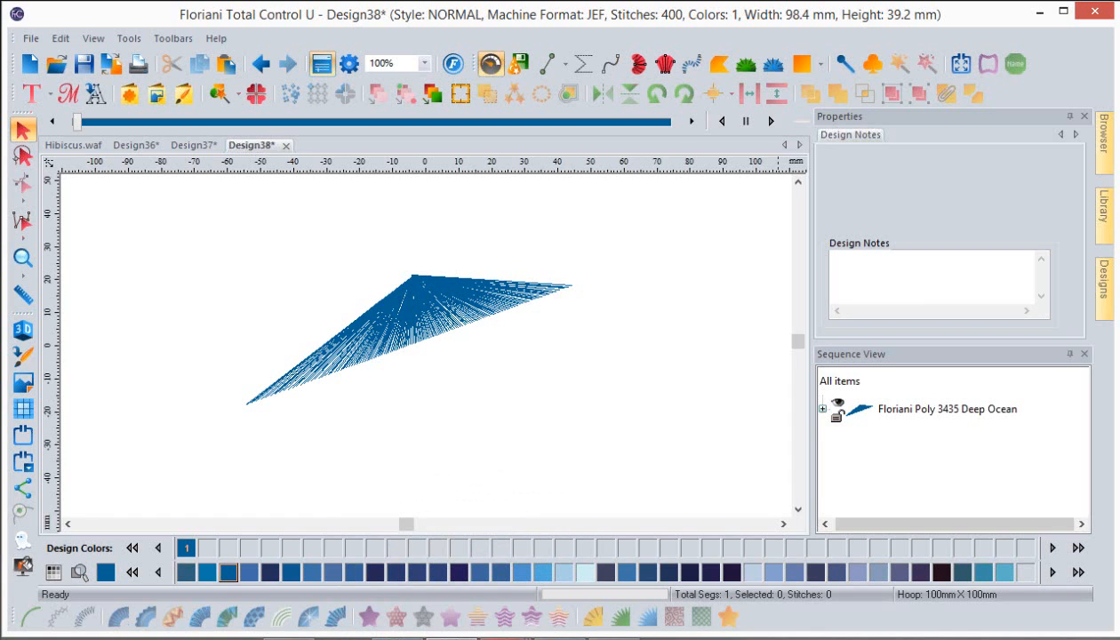
Switch to Designs Page_Floral Shadows.pdf in Adobe Reader and look through the whole floral design collection
mouse_move(505, 638)
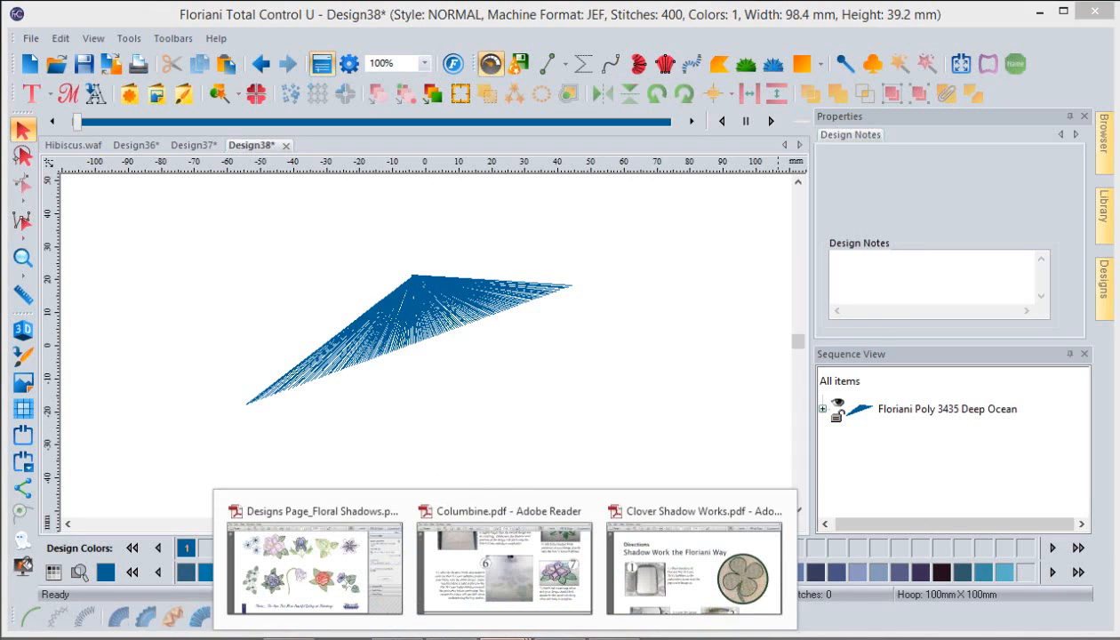
click(318, 548)
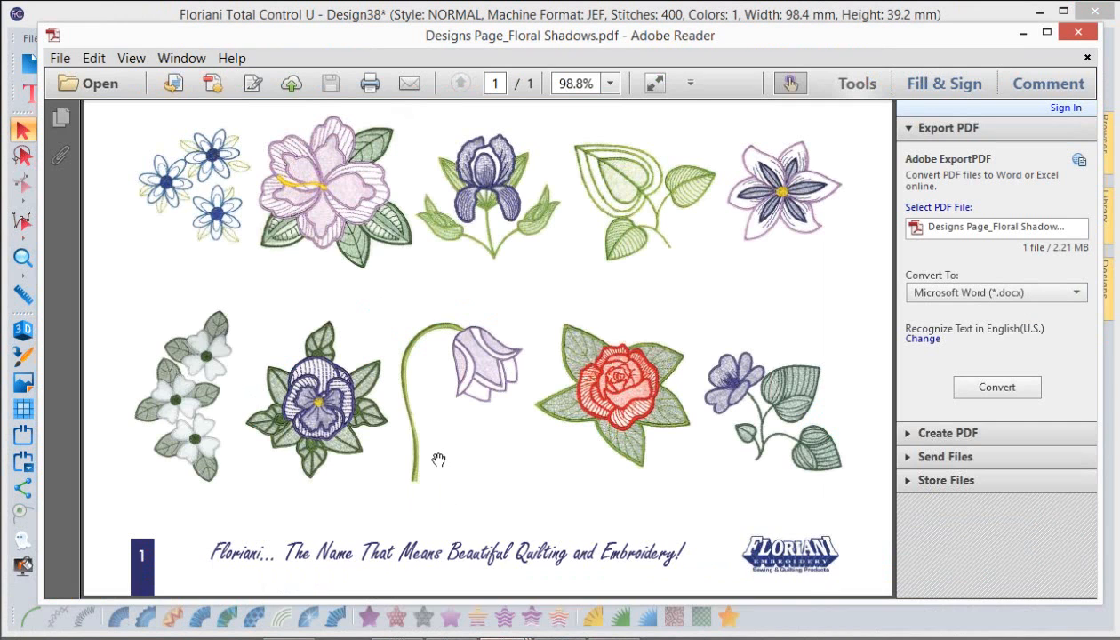
scroll(439, 456, up, 5)
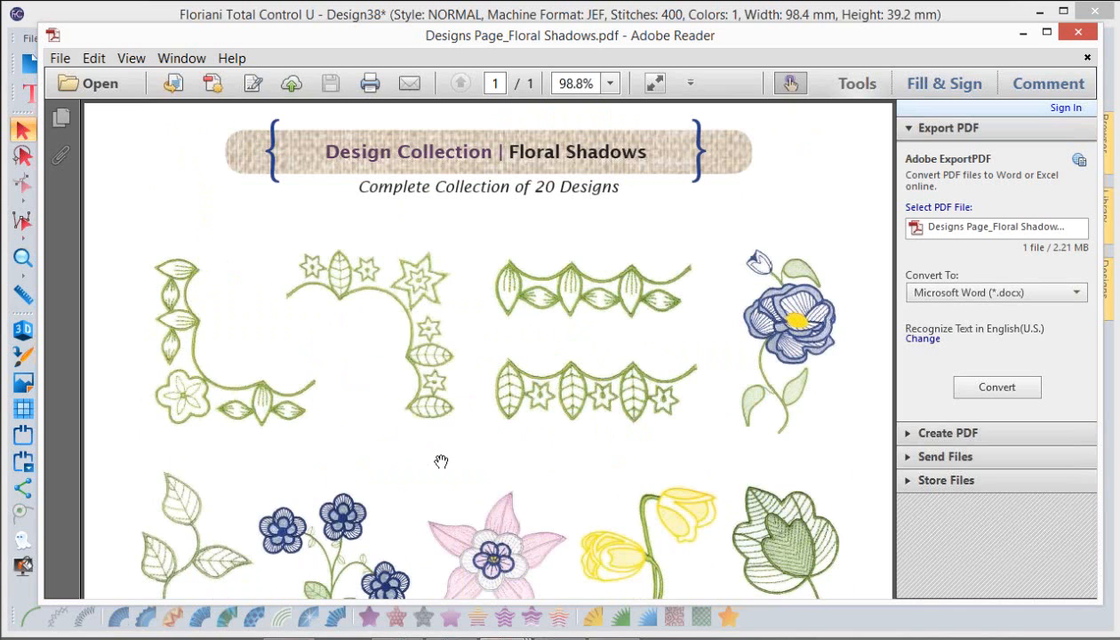
scroll(441, 462, down, 4)
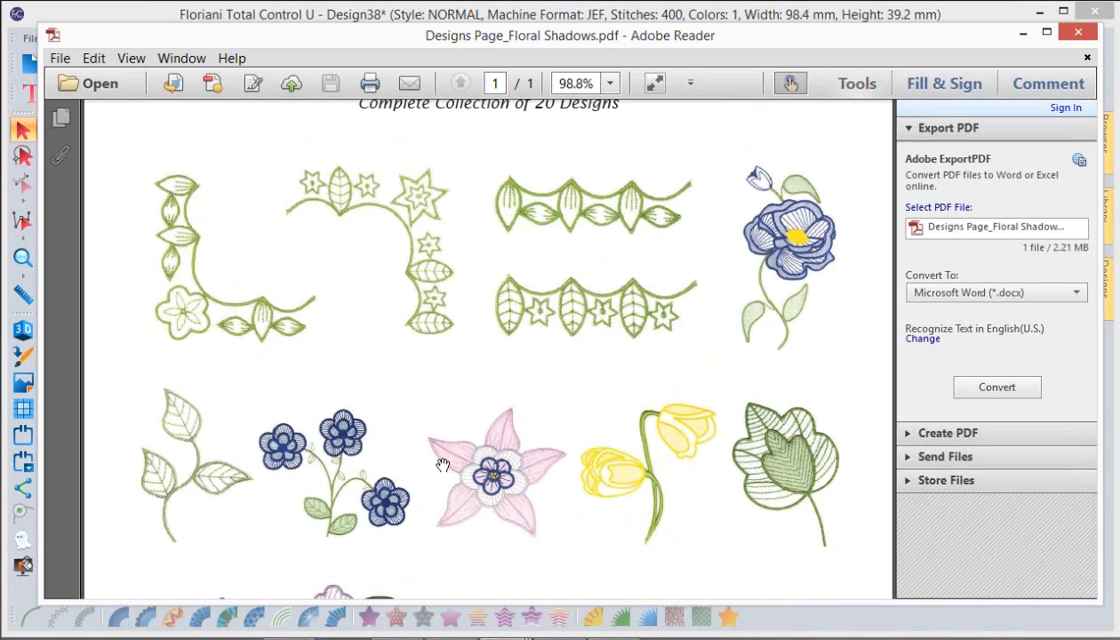
scroll(443, 467, down, 7)
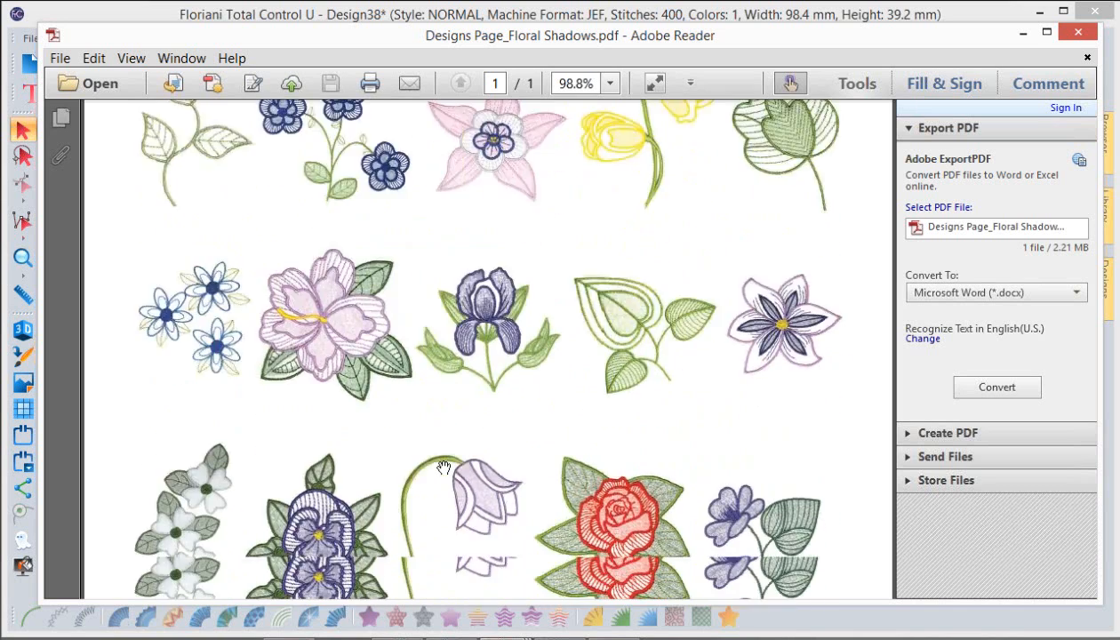
scroll(443, 468, down, 1)
scroll(444, 468, down, 1)
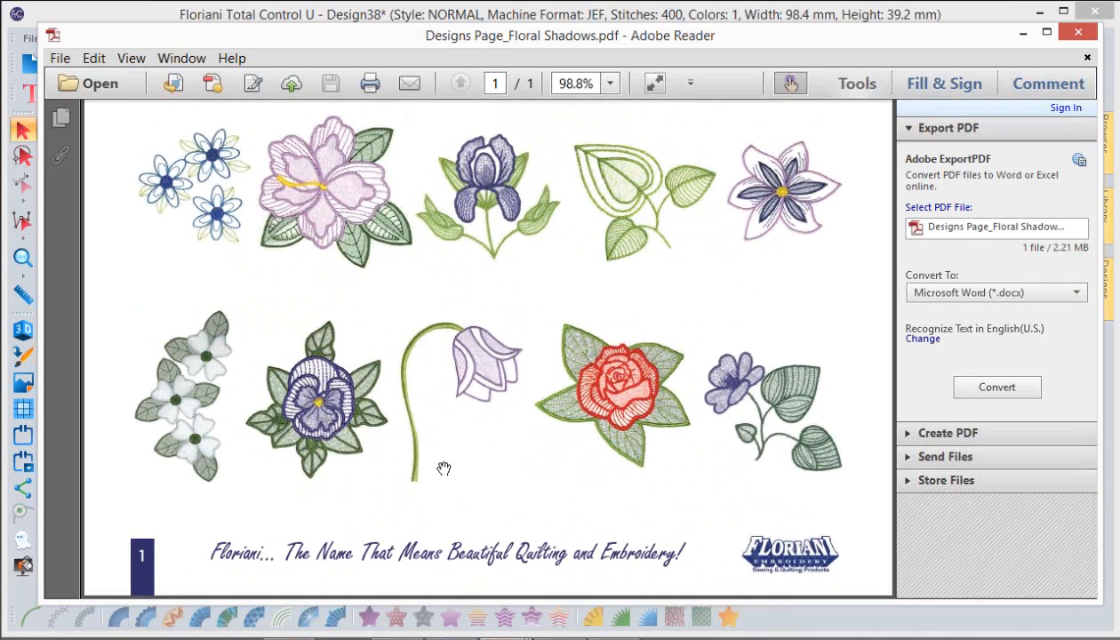
Read the numbered shadow work instructions in Columbine.pdf and examine the Hibiscus color sequence on the second page
mouse_move(448, 635)
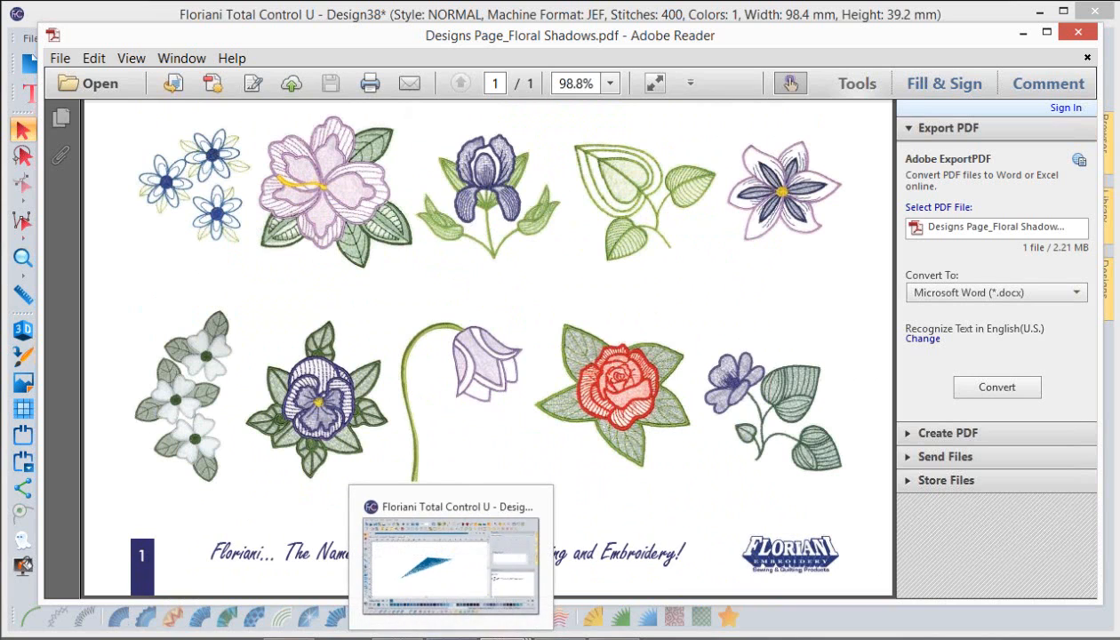
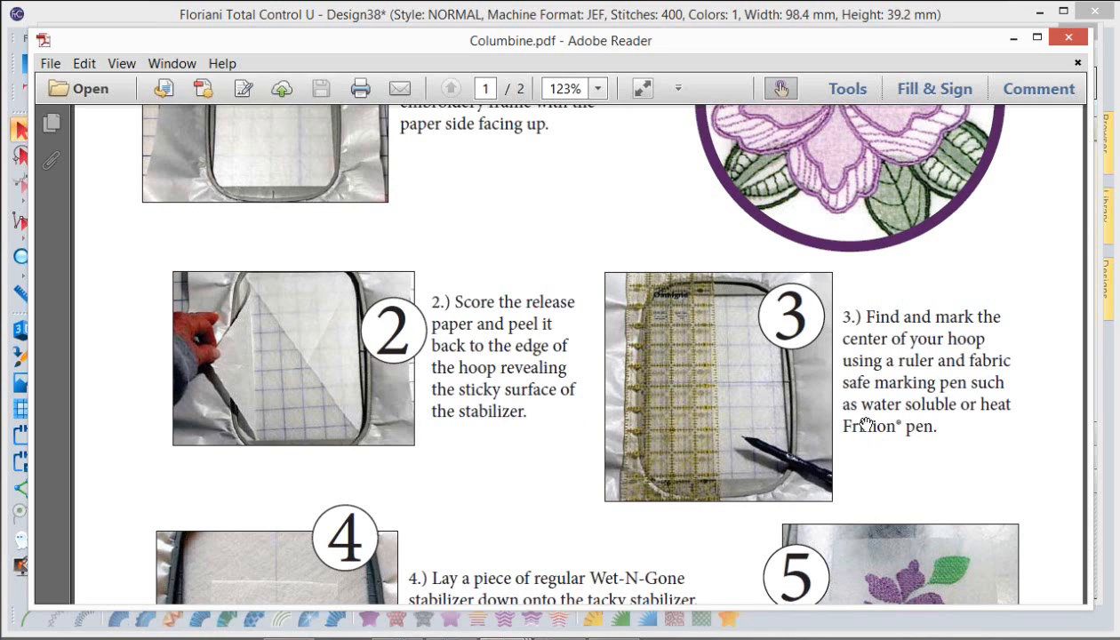
scroll(867, 425, down, 5)
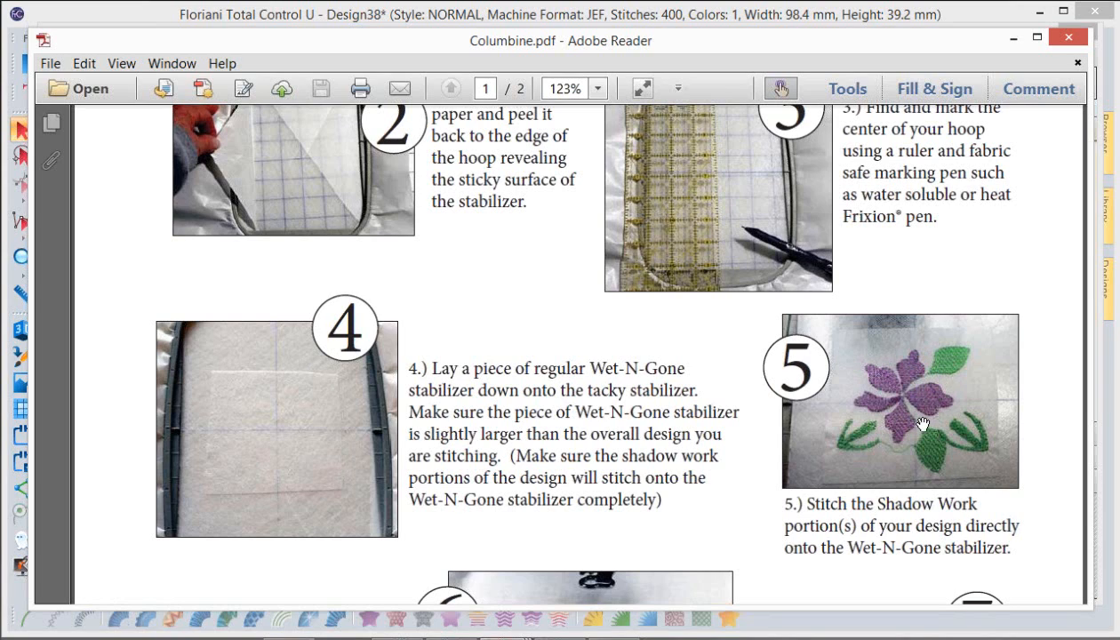
scroll(714, 407, down, 5)
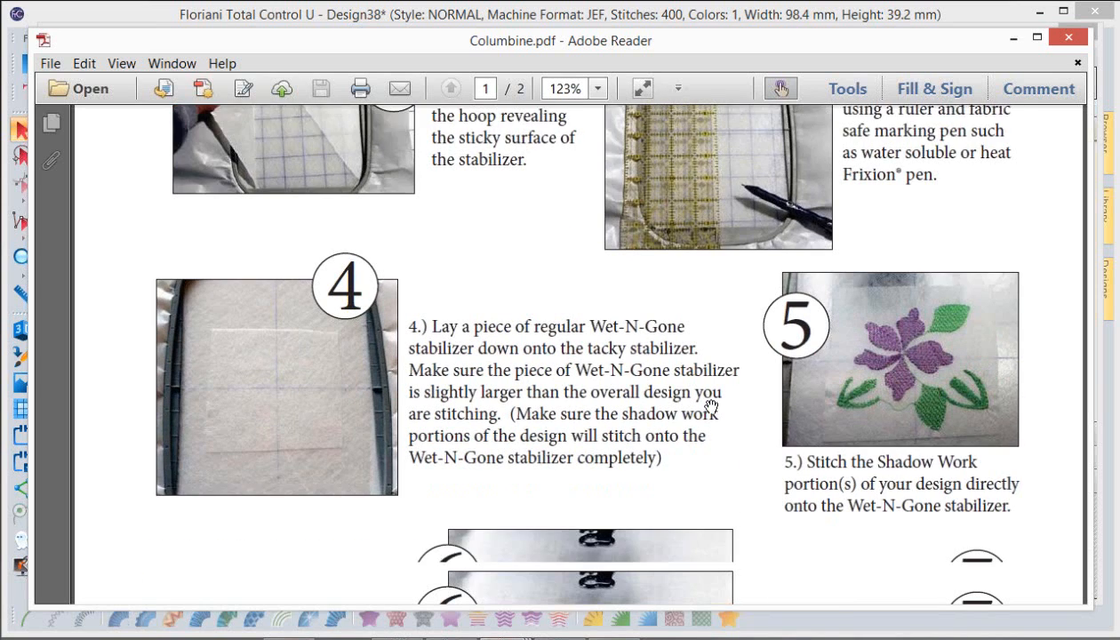
scroll(708, 404, down, 3)
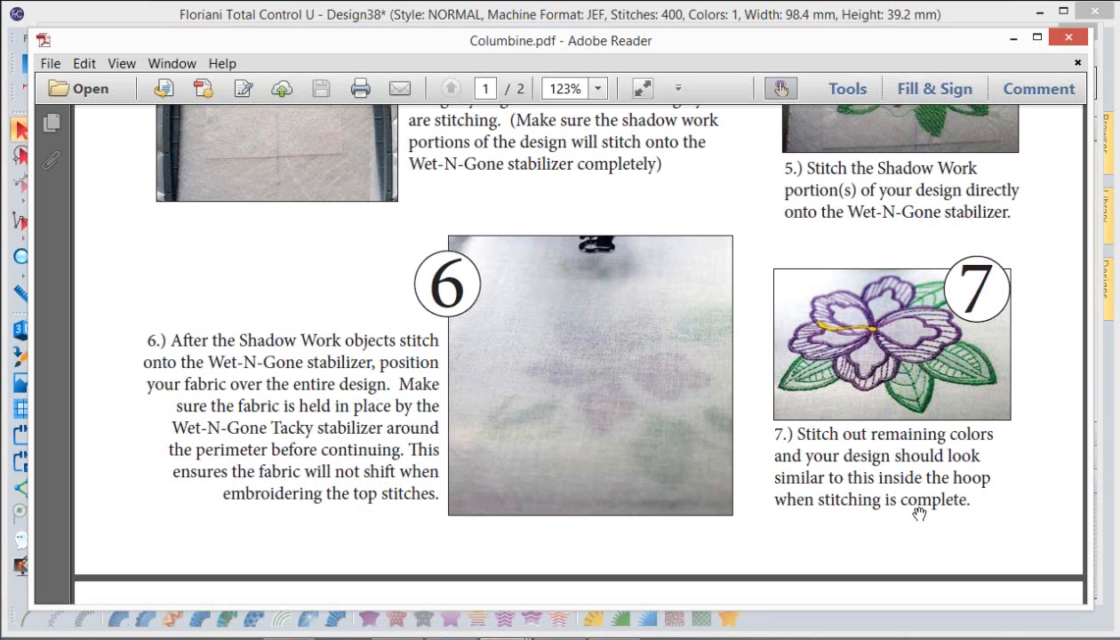
scroll(822, 475, down, 10)
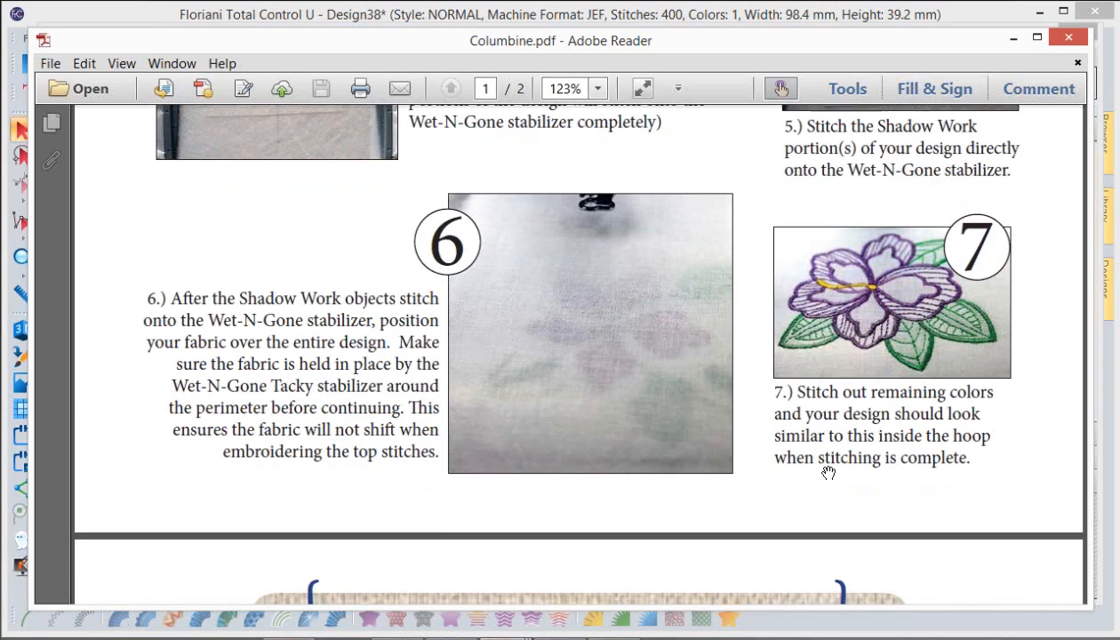
scroll(813, 475, down, 10)
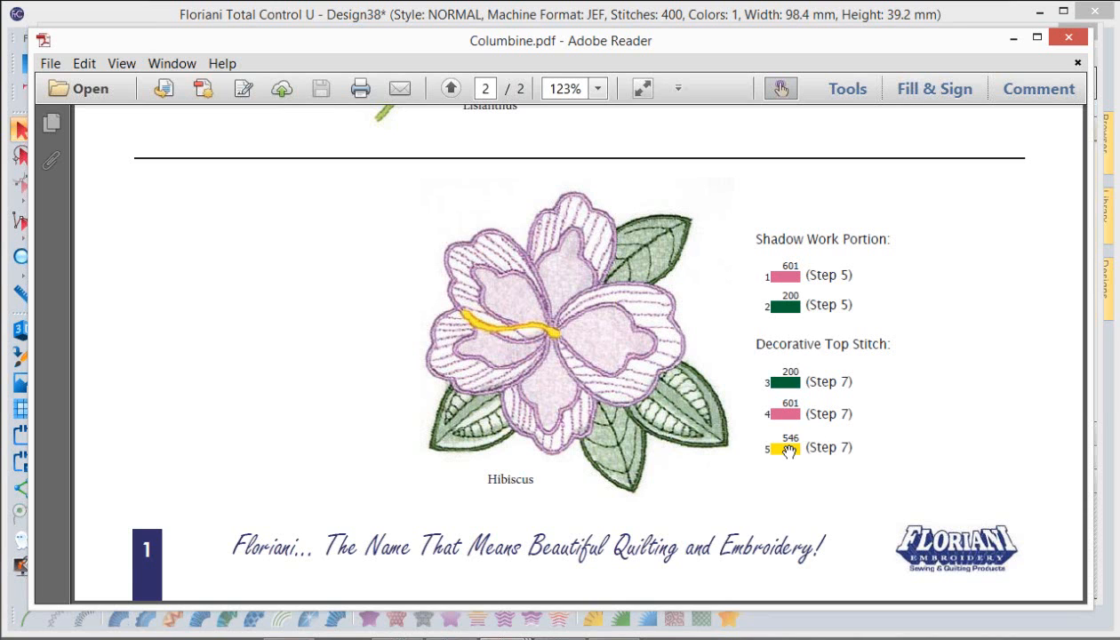
scroll(789, 451, up, 10)
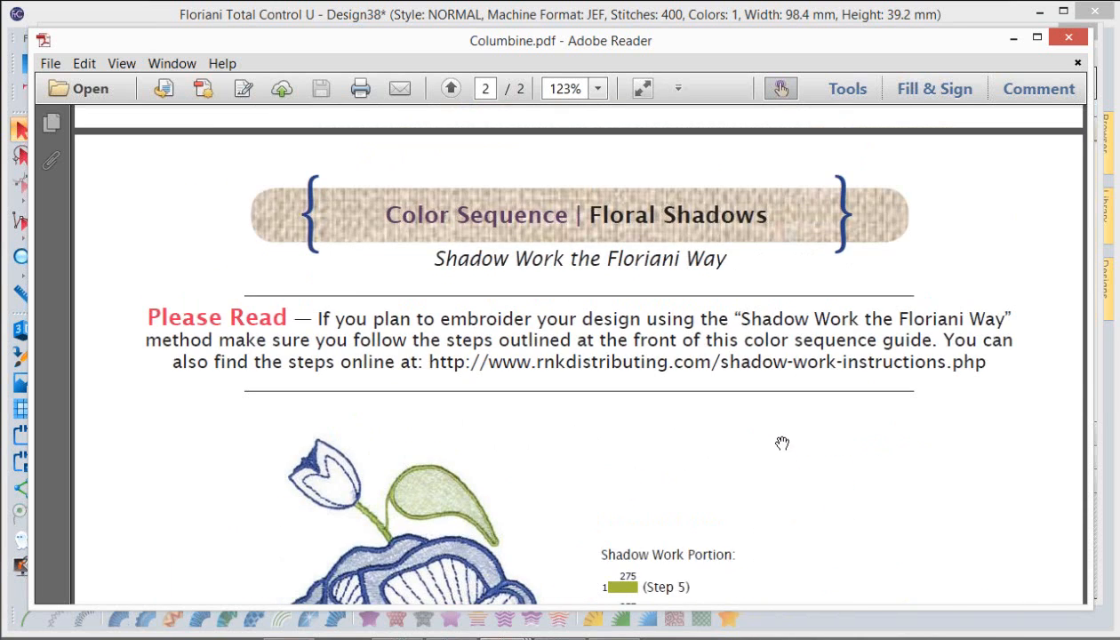
scroll(773, 437, up, 10)
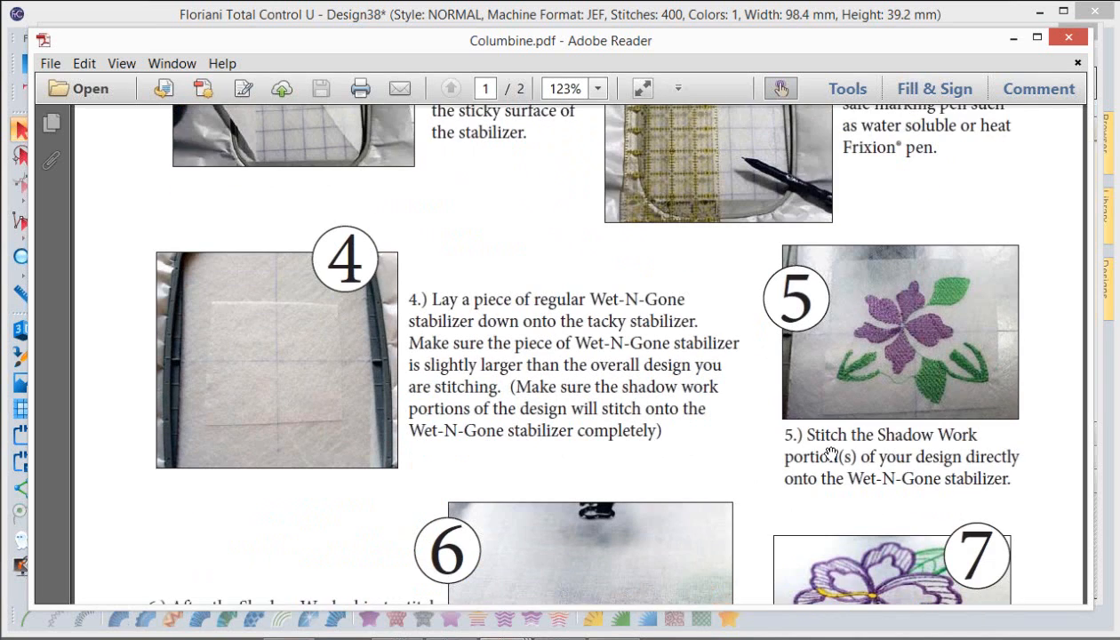
Read shadow work steps 5 to 7 in Columbine.pdf and switch back to Floriani Total Control U
scroll(831, 454, down, 4)
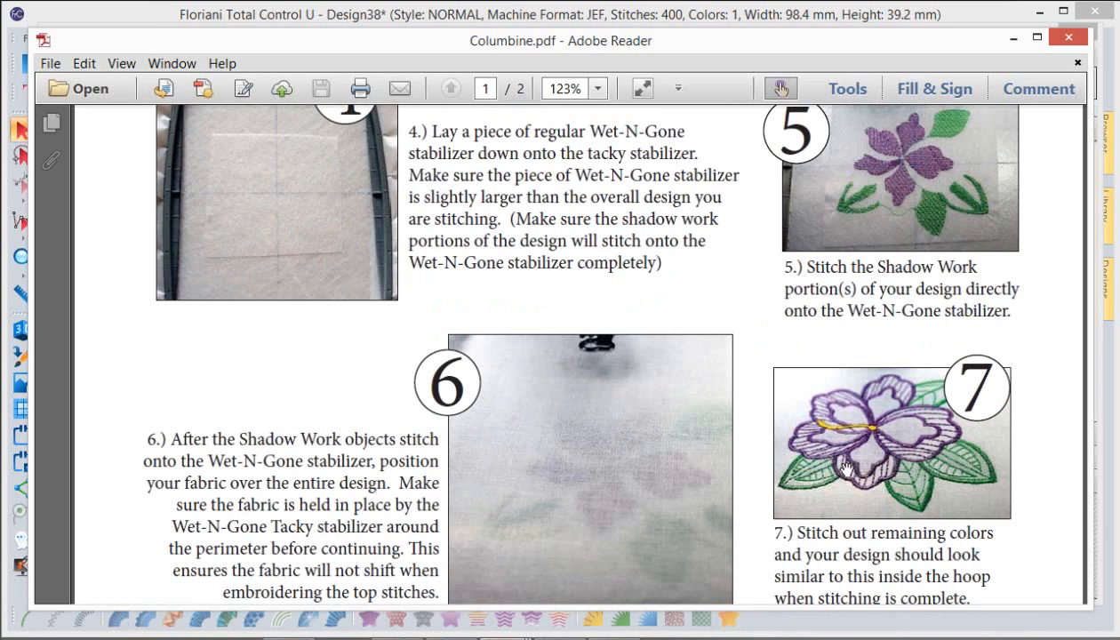
click(528, 639)
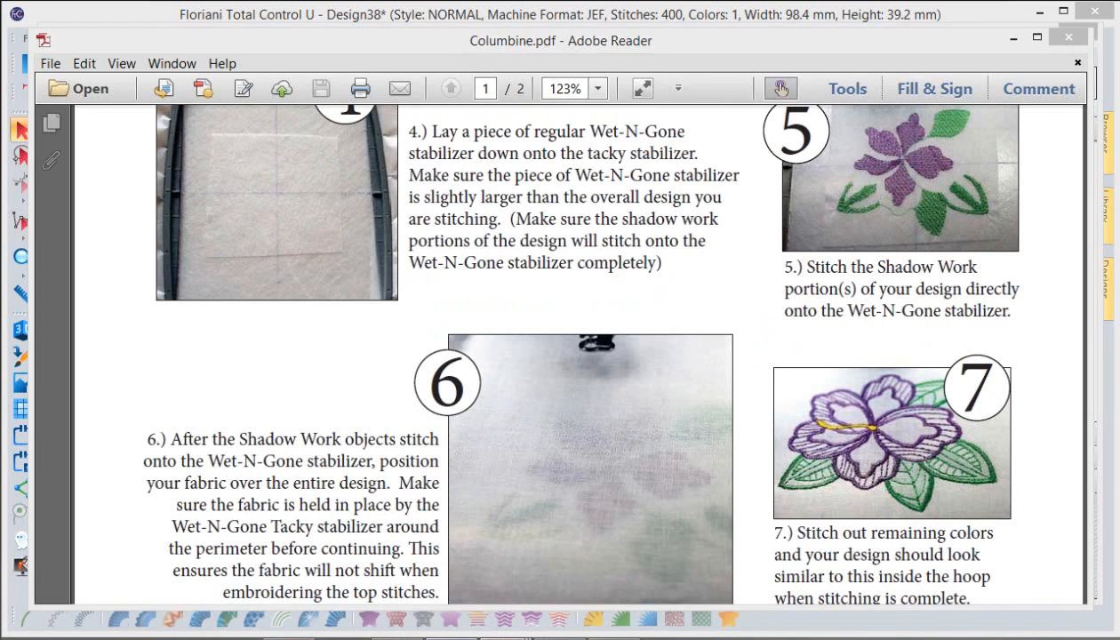
Start a new design page and load the four-leaf clover image PR8-008.jpg from the backdrops library
click(32, 68)
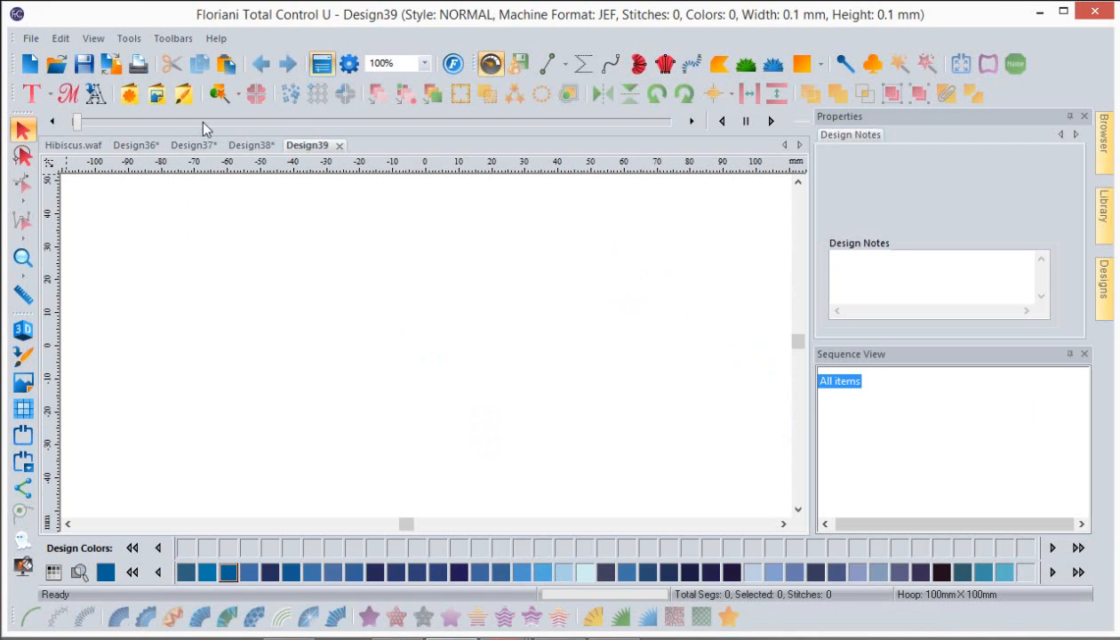
click(160, 94)
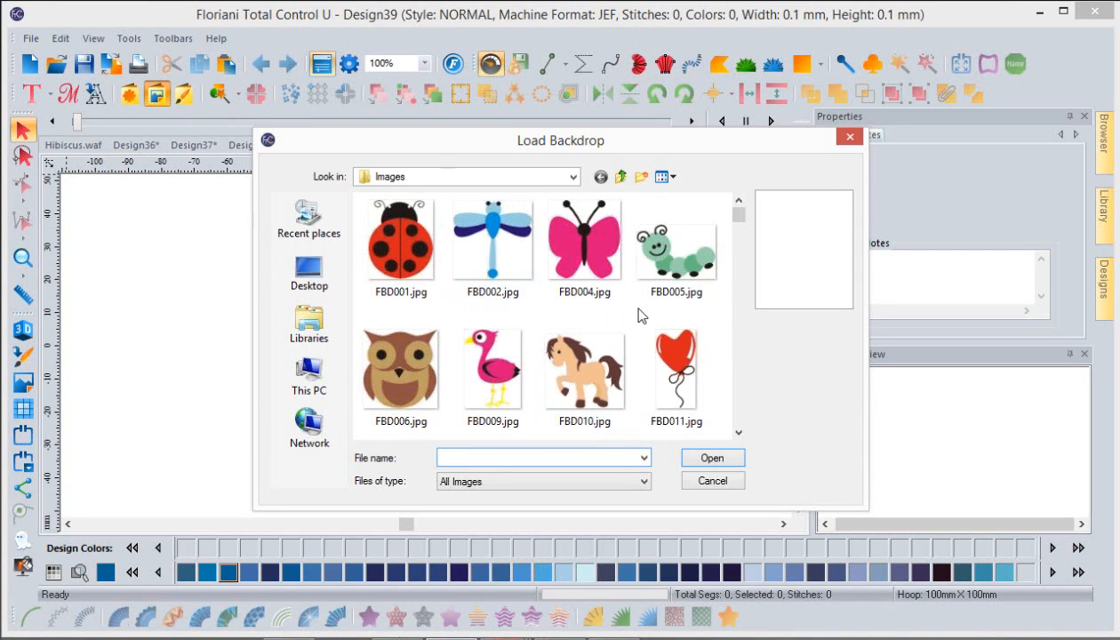
scroll(637, 315, down, 2)
scroll(637, 315, down, 14)
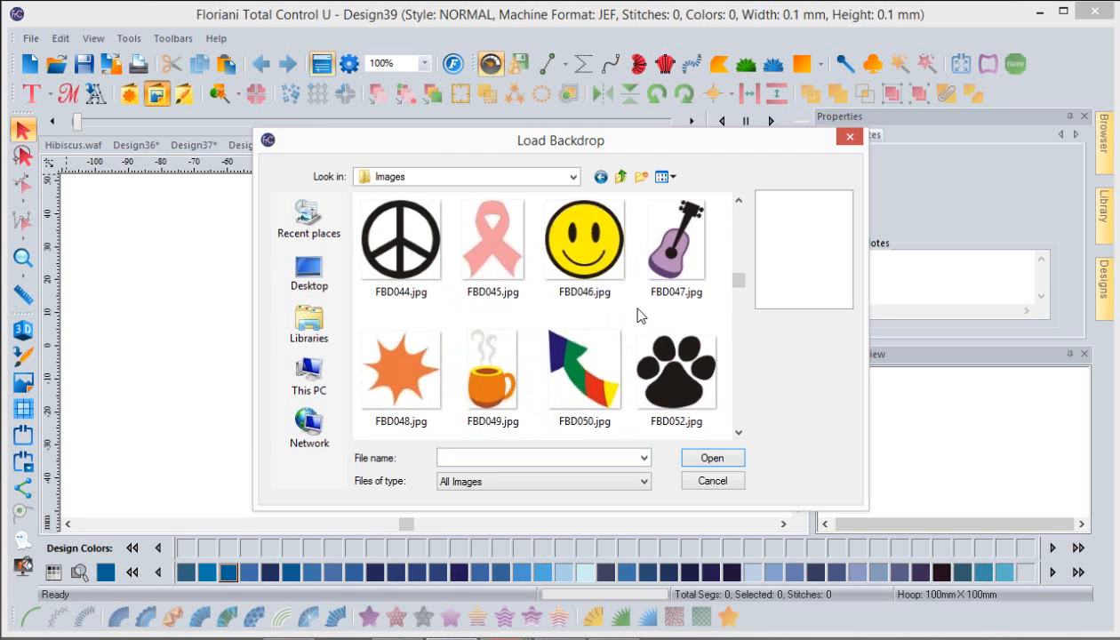
scroll(638, 314, down, 10)
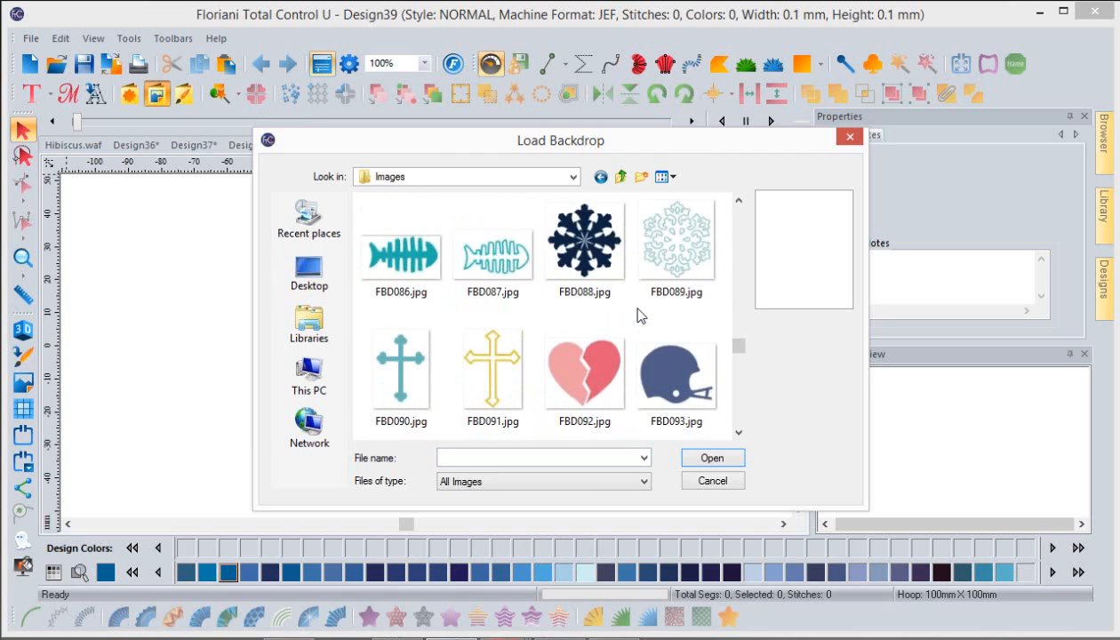
scroll(638, 315, down, 1)
scroll(638, 314, up, 3)
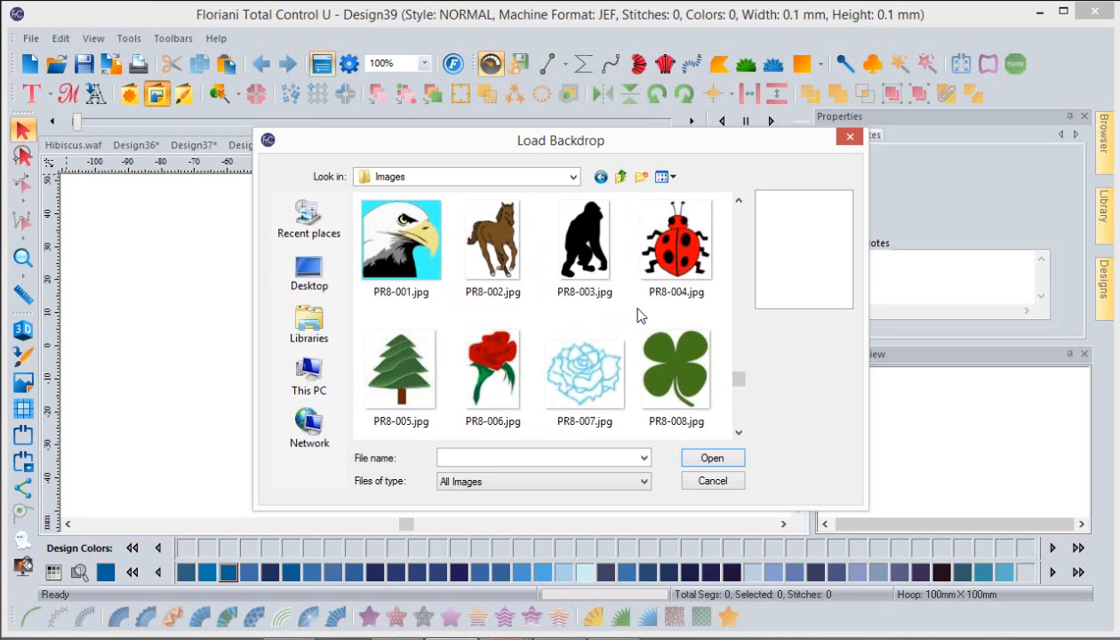
click(667, 360)
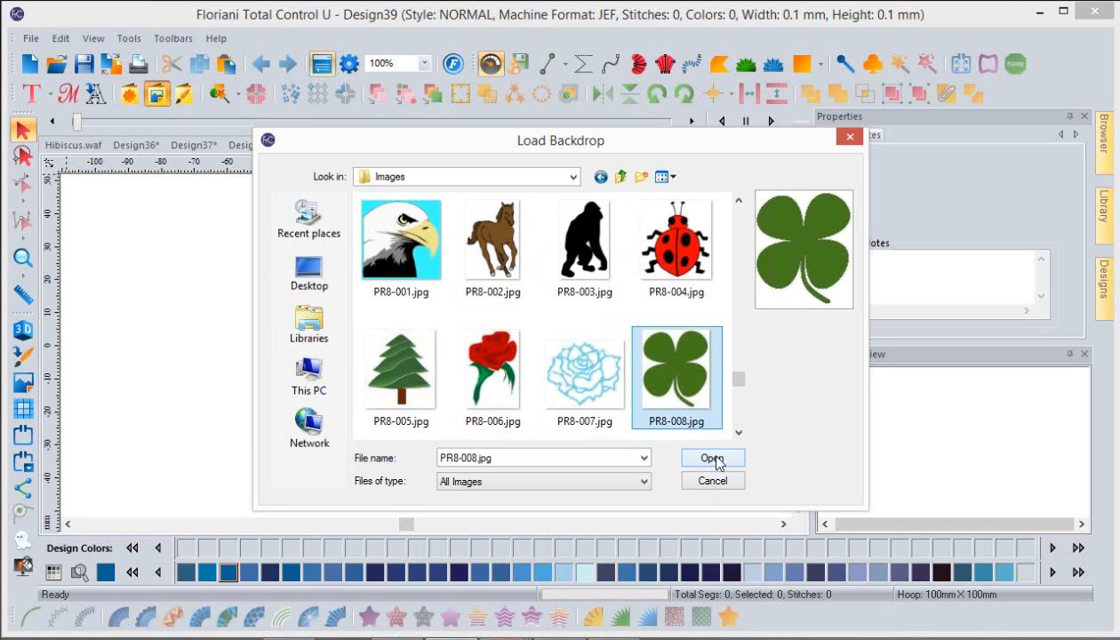
click(712, 458)
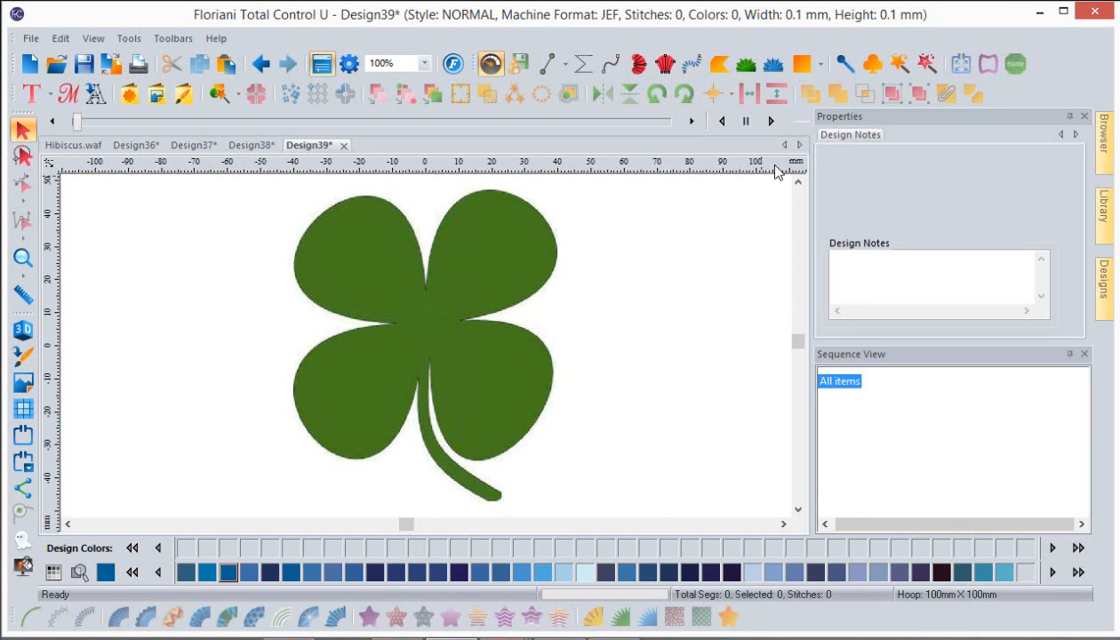
Trace the clover backdrop into outline artwork with the wand tool and paste a duplicate in Floriani Poly 233 Irish Green
click(899, 64)
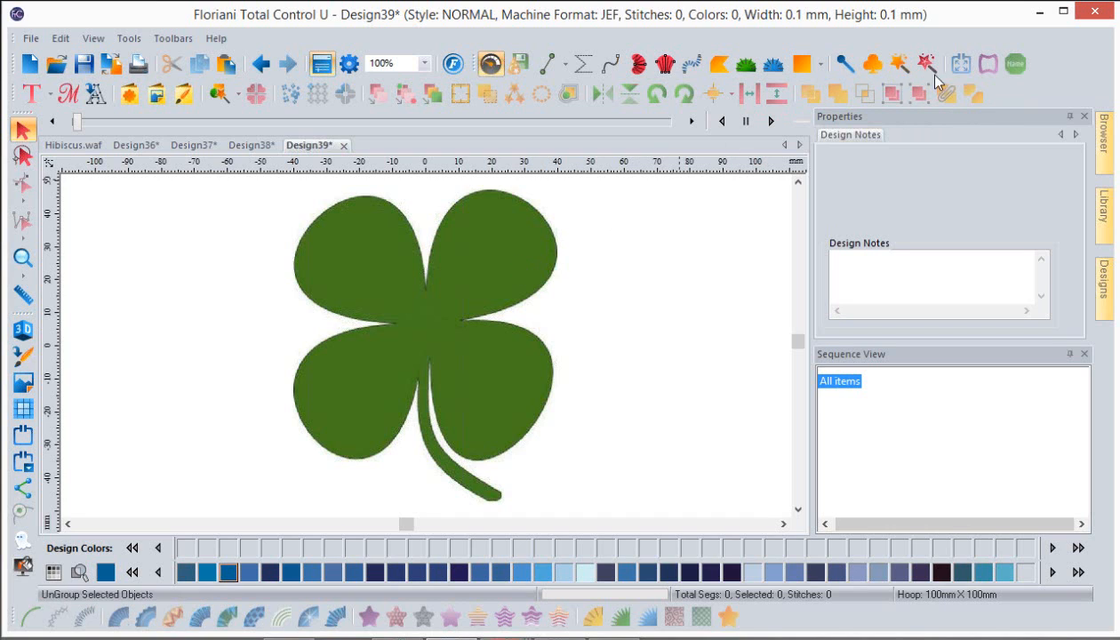
click(902, 66)
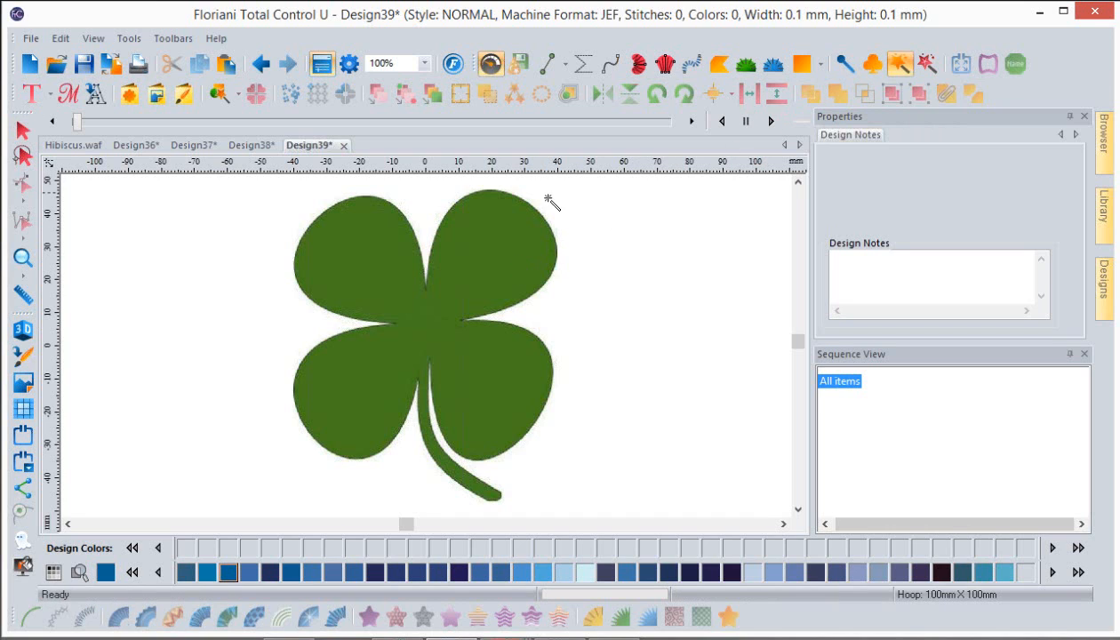
click(519, 249)
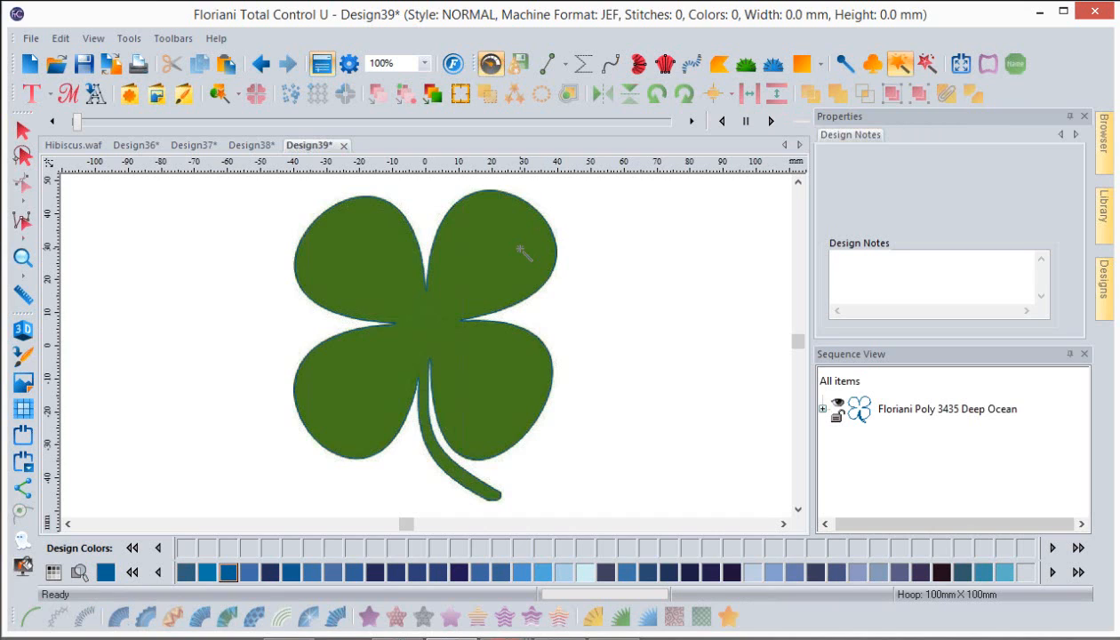
click(225, 69)
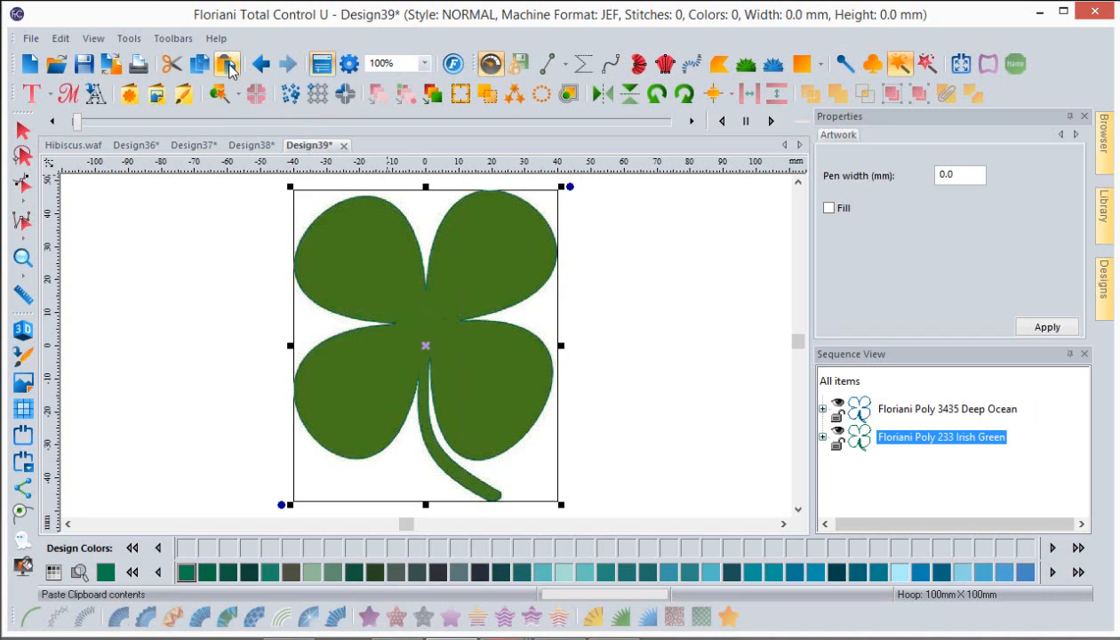
Start another new design page and insert the custom shape named "bird"
click(33, 67)
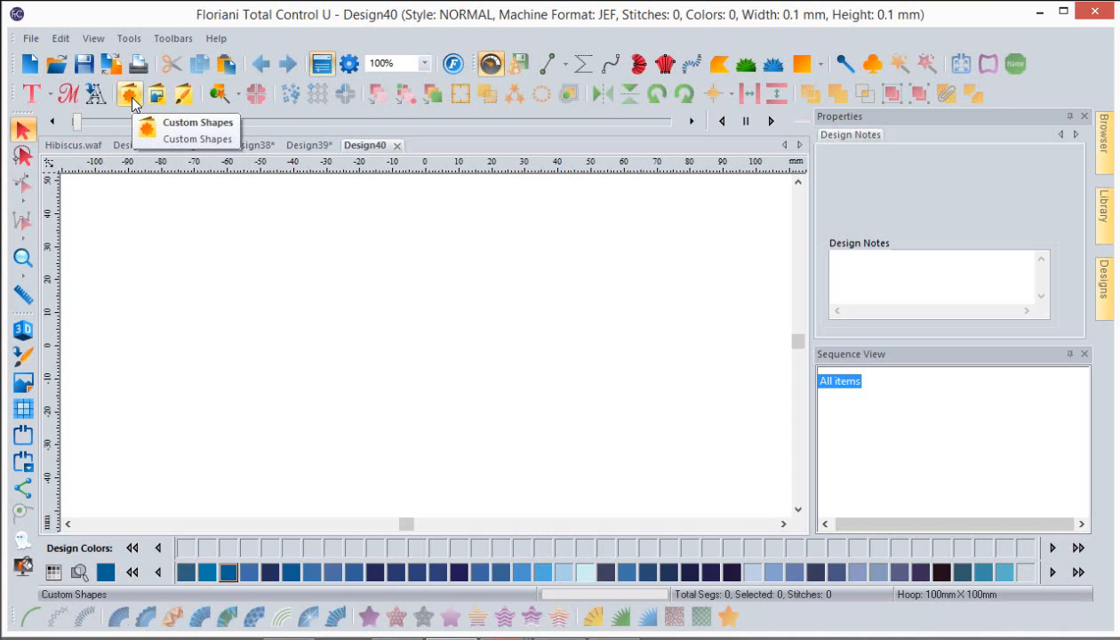
click(134, 97)
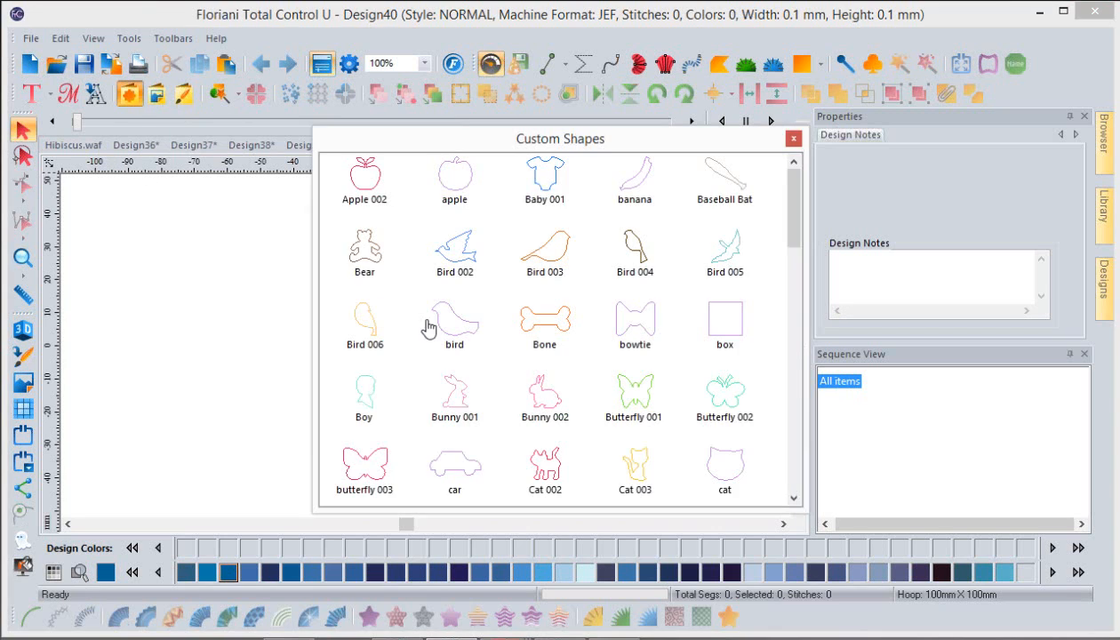
double_click(461, 334)
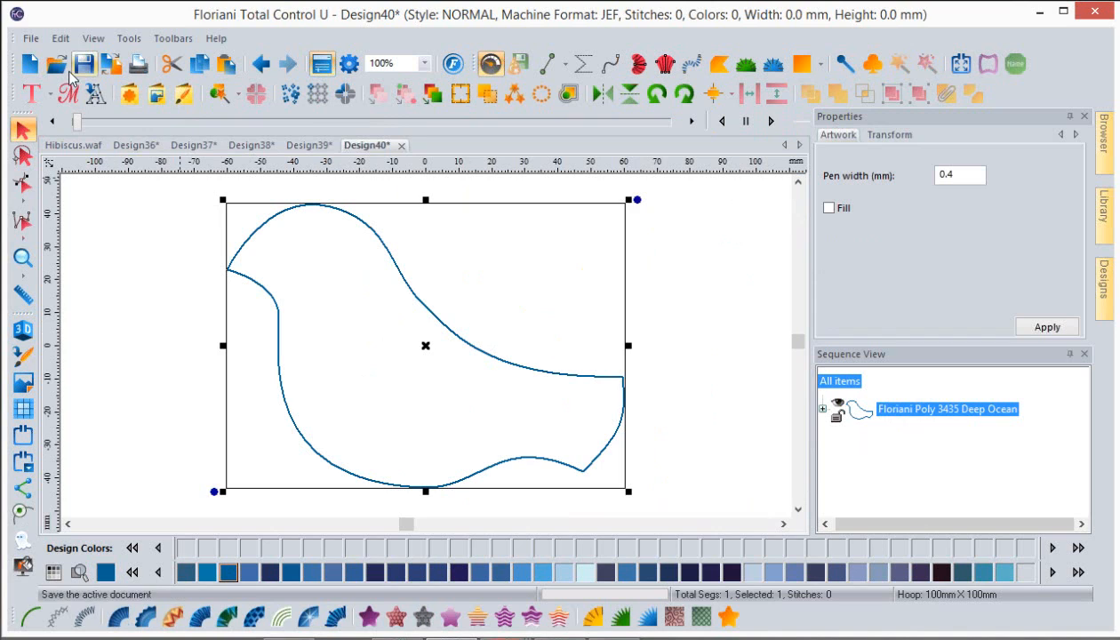
click(30, 40)
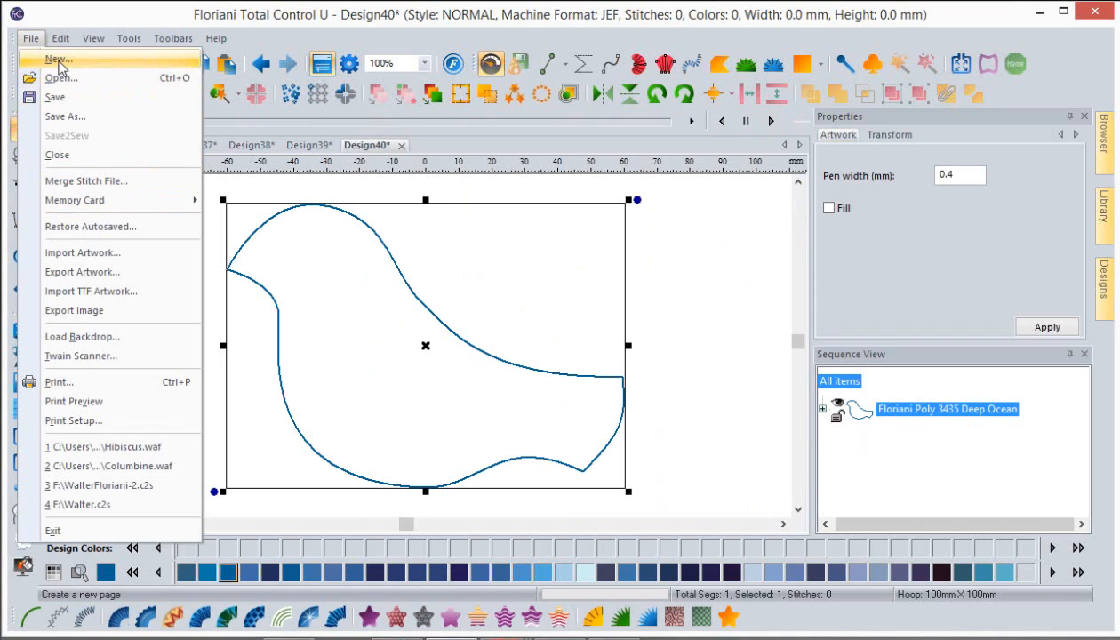
click(30, 40)
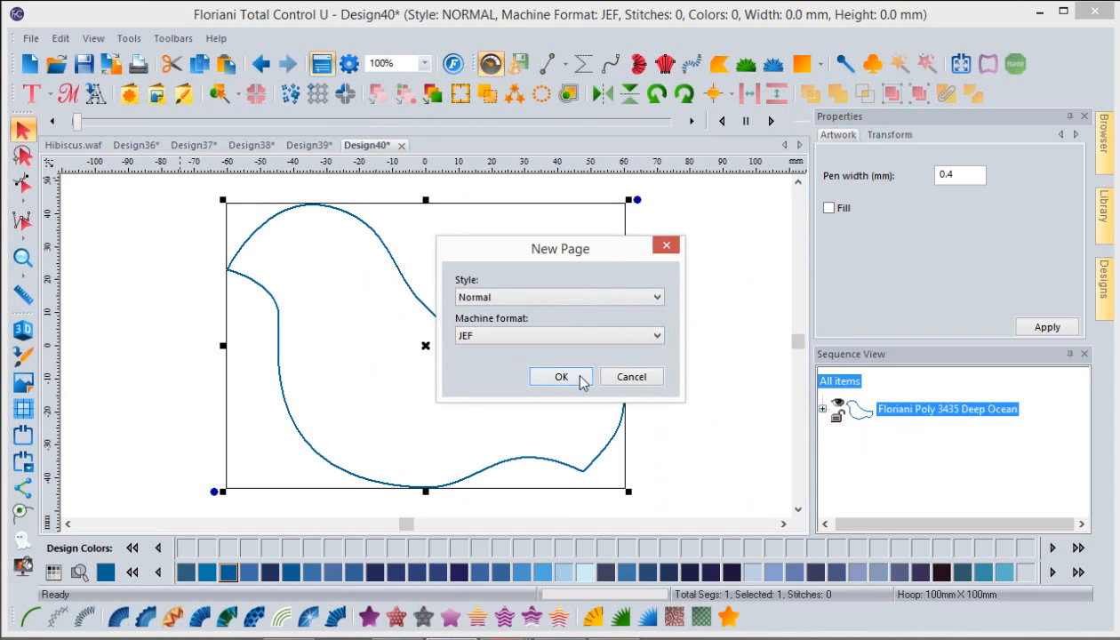
click(631, 377)
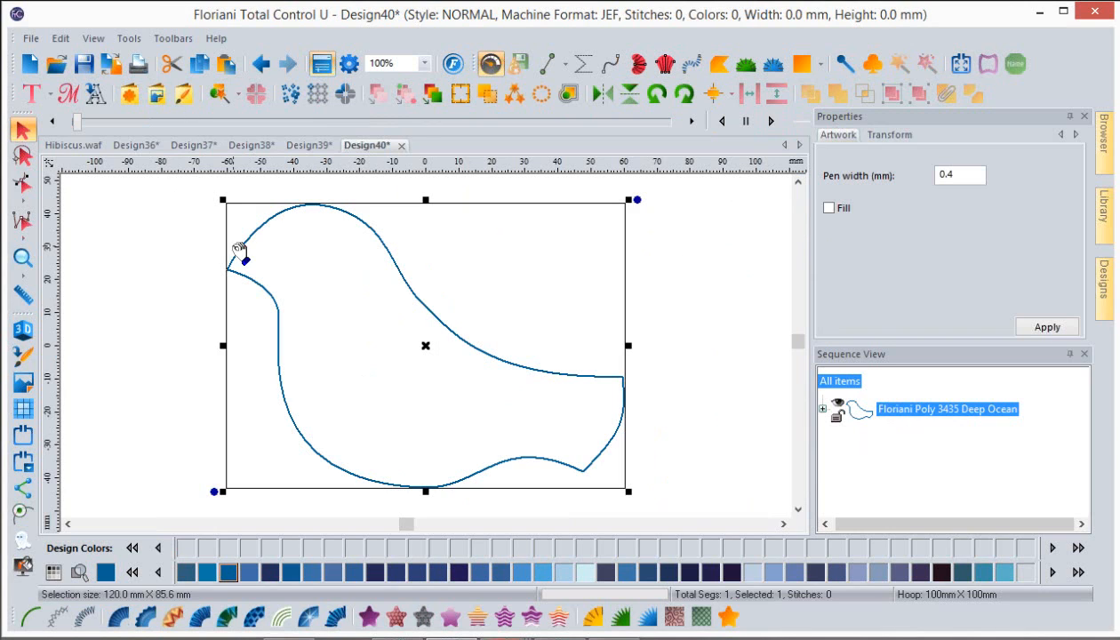
Create a blank design page and import the vector artwork Balloon.ai from the artwork library
click(31, 66)
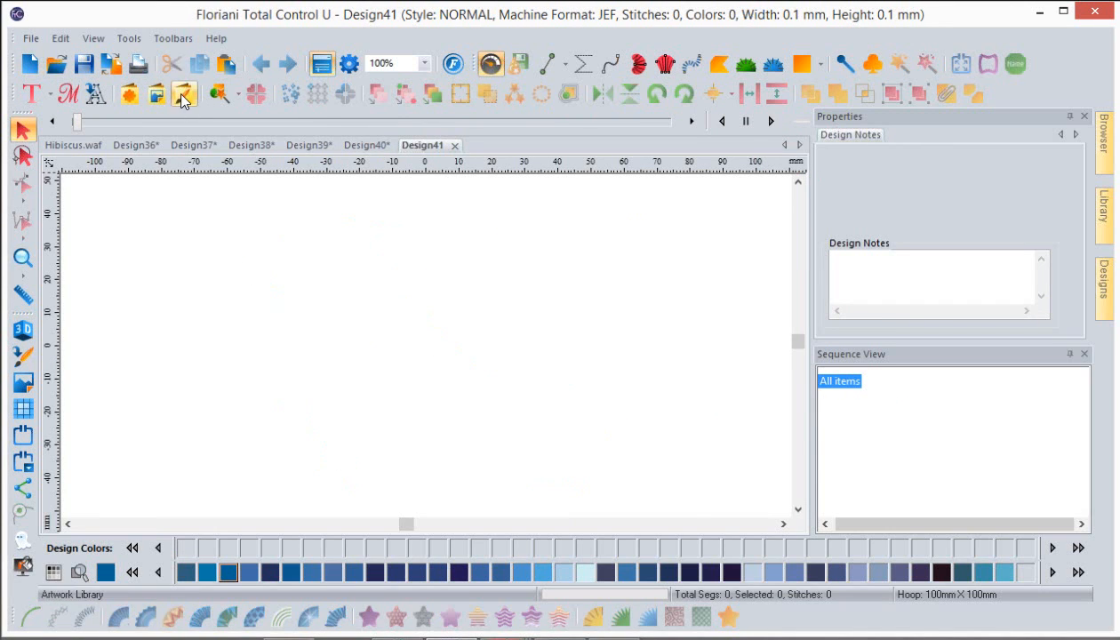
click(184, 95)
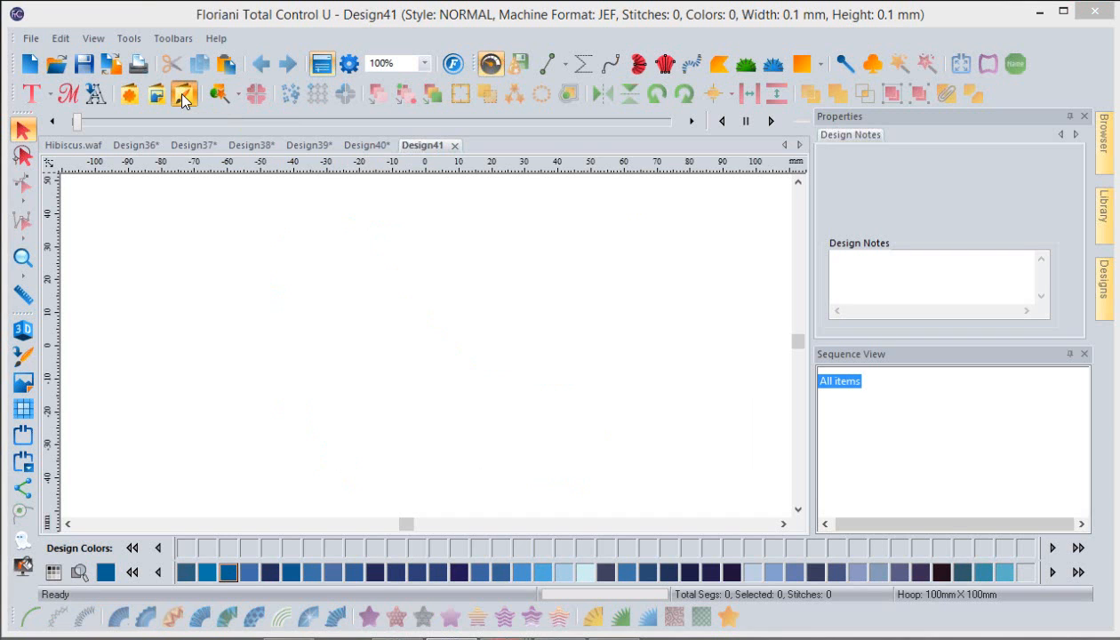
click(607, 242)
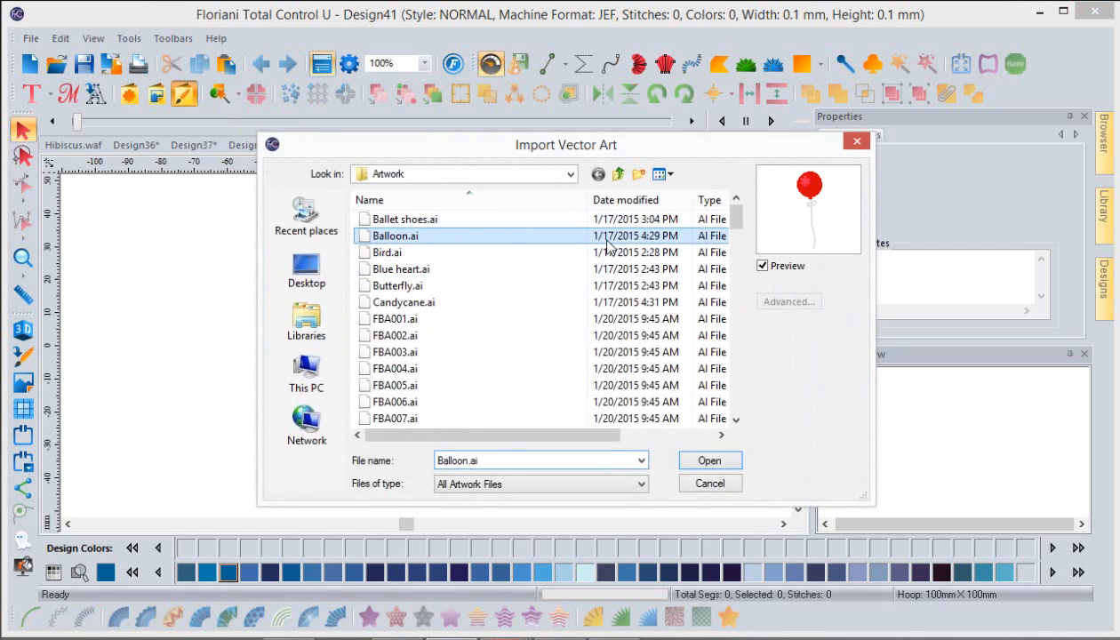
click(709, 461)
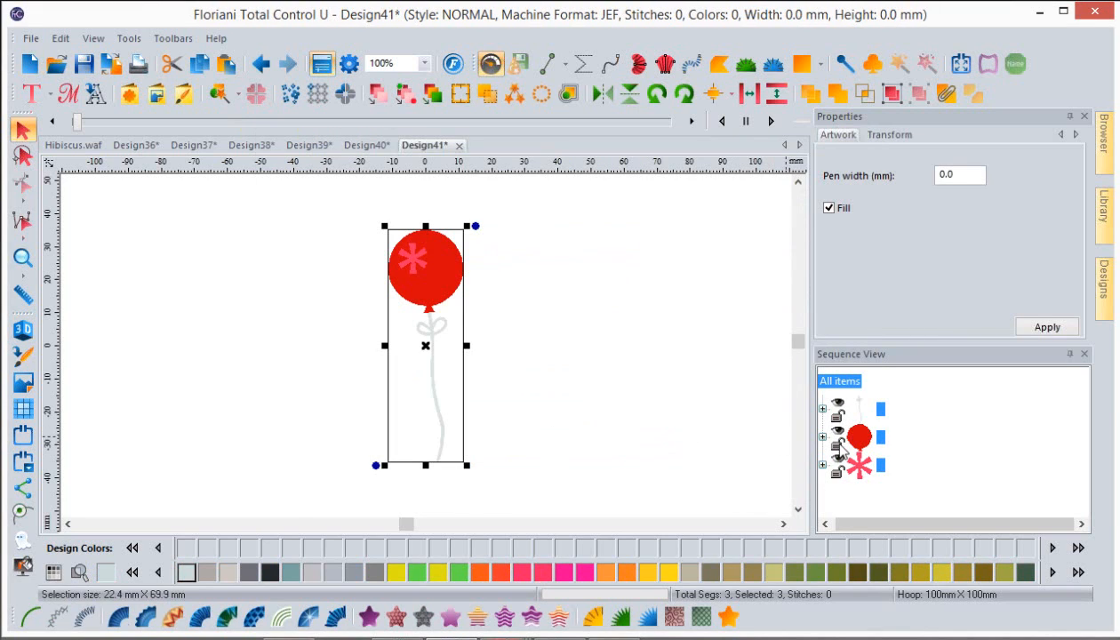
Open a fresh design page and load the clover backdrop PR8-008.jpg onto it
click(29, 63)
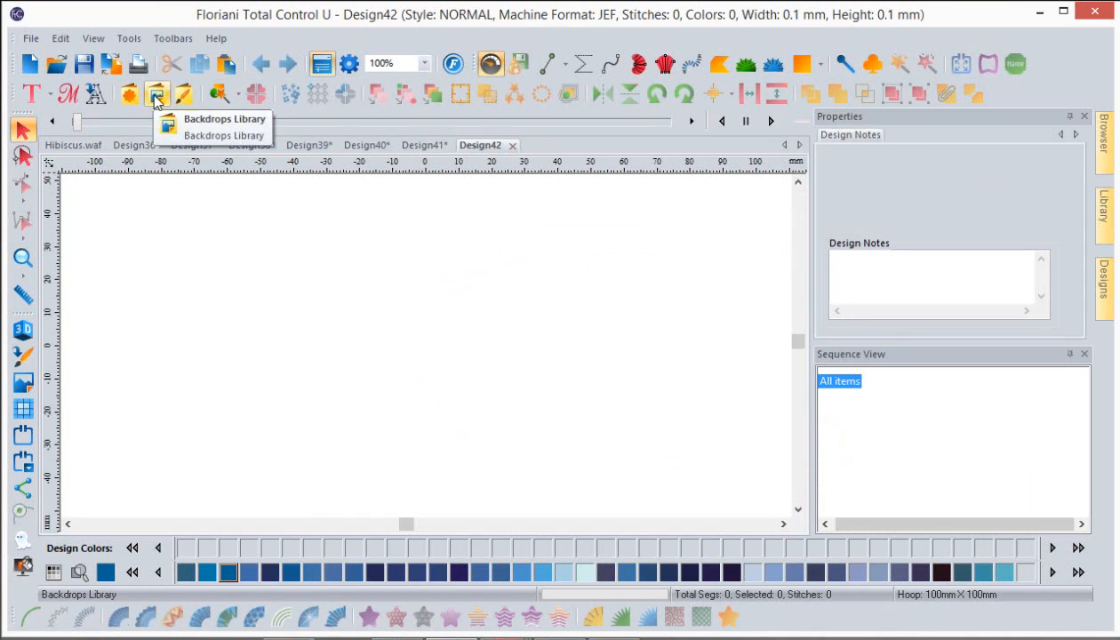
click(156, 95)
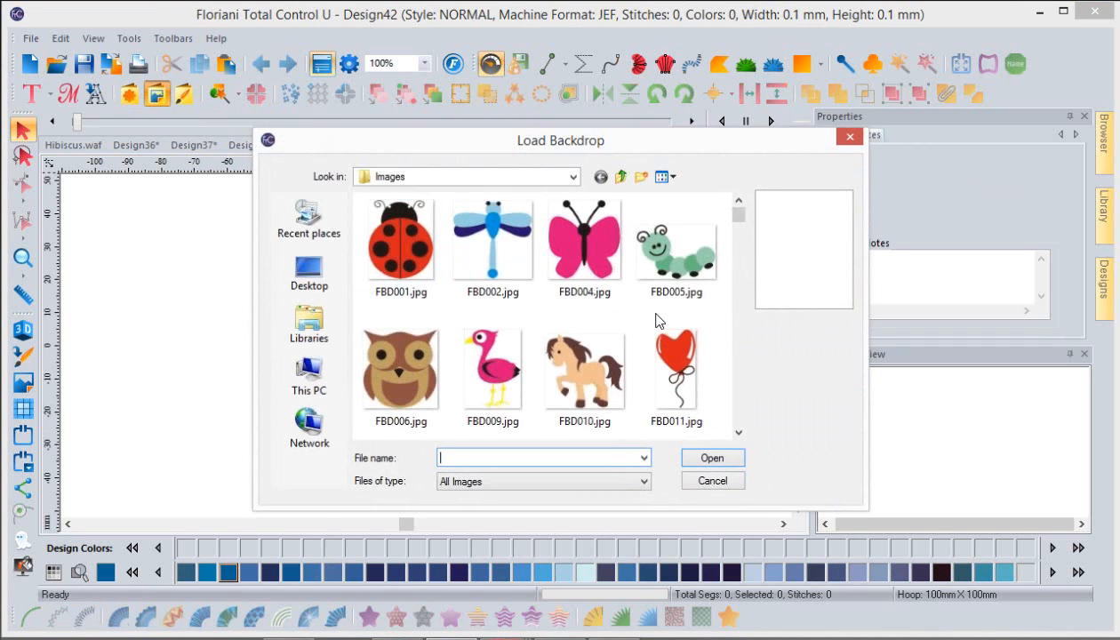
scroll(656, 322, down, 8)
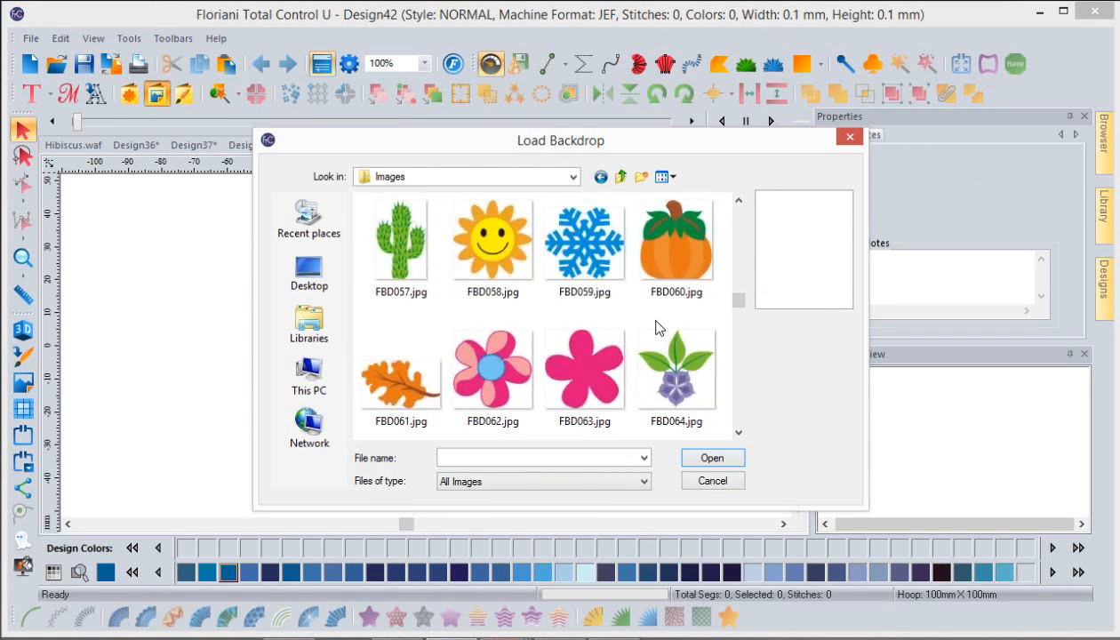
scroll(655, 327, down, 6)
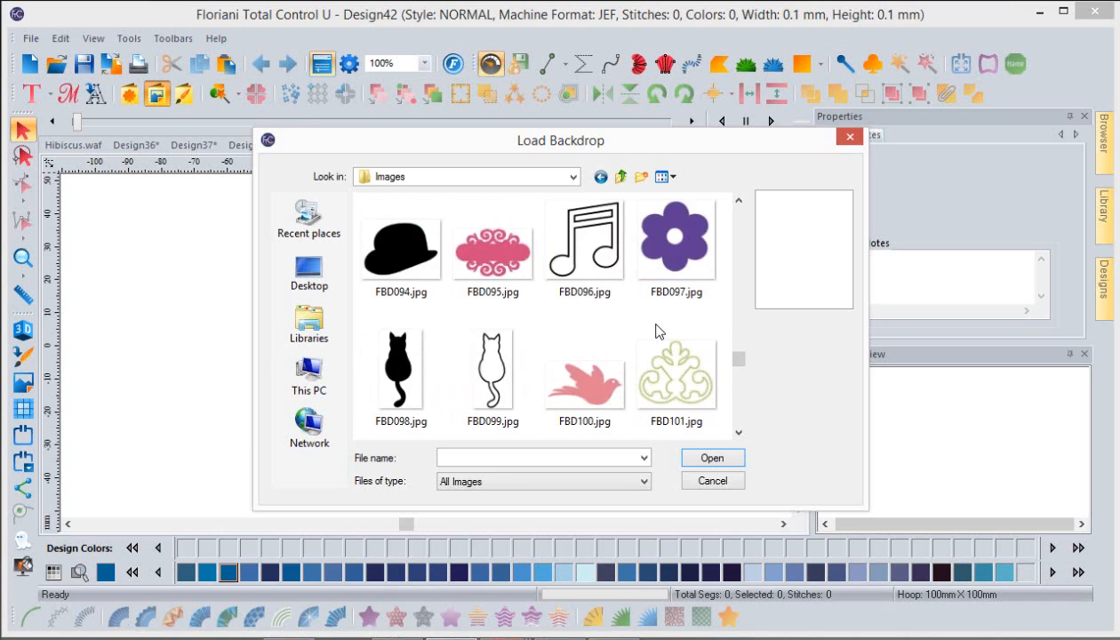
scroll(656, 331, down, 5)
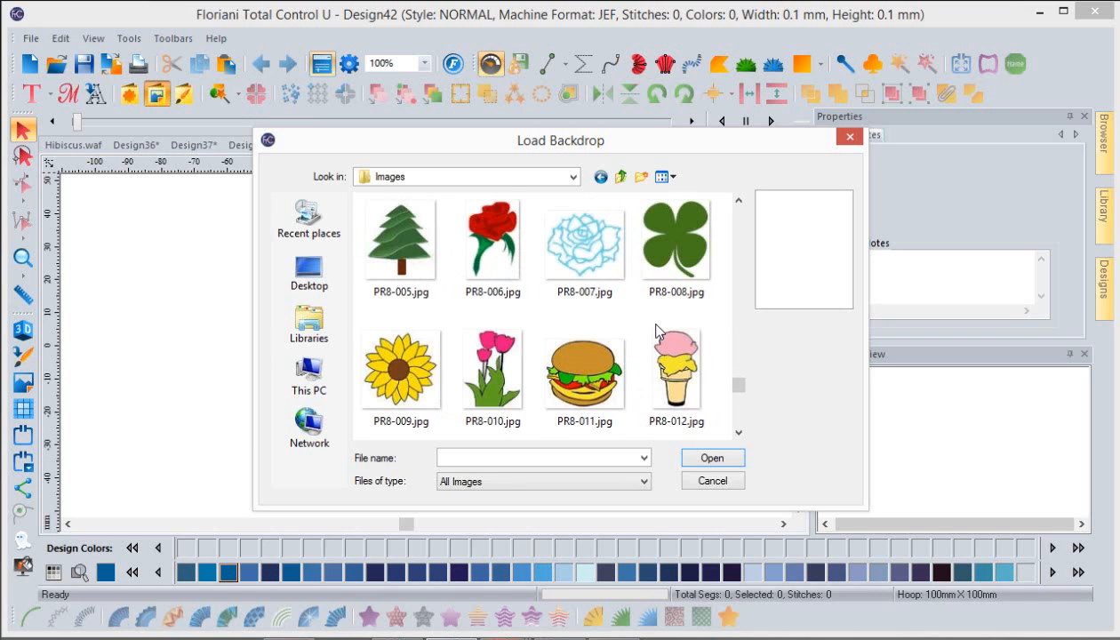
click(677, 262)
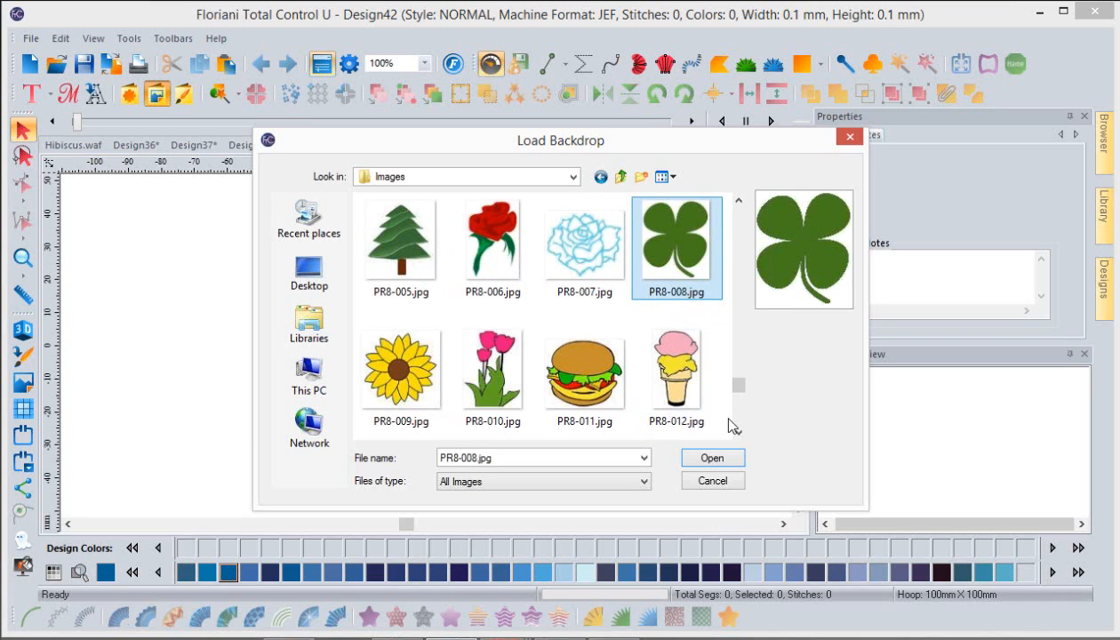
click(718, 463)
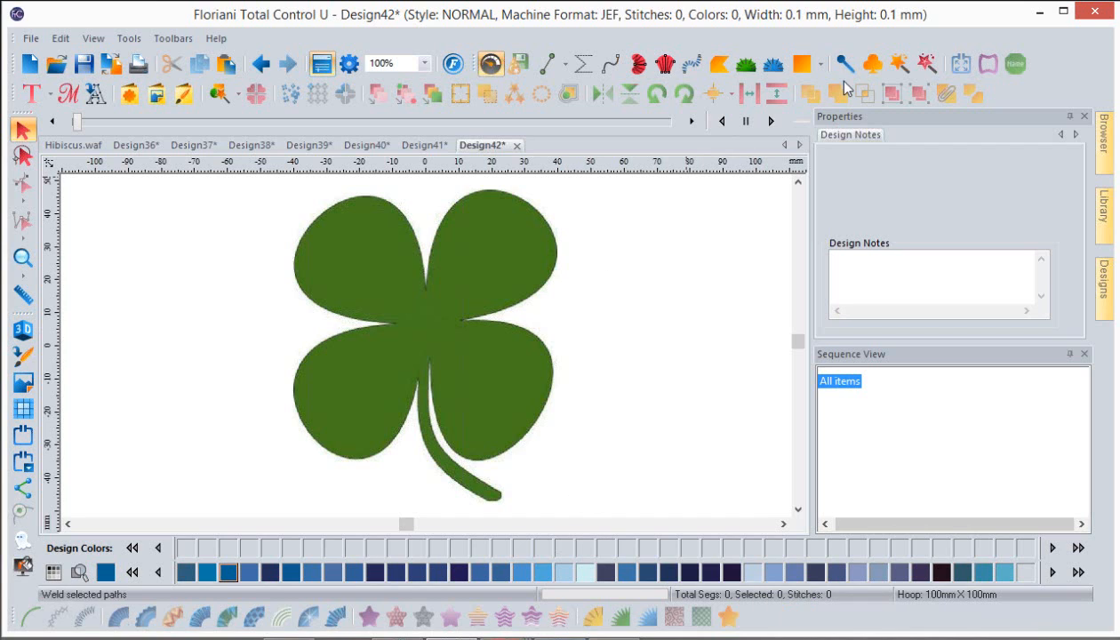
Trace the clover with the wand tool, paste a duplicate of the outline in place and select the first artwork in the sequence
click(898, 67)
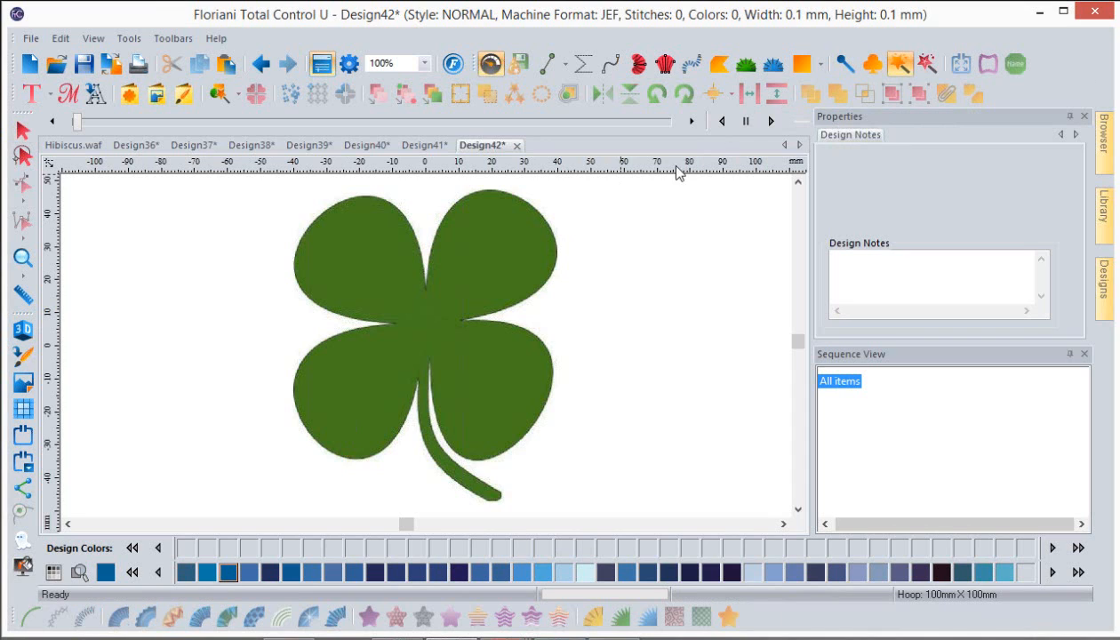
click(473, 256)
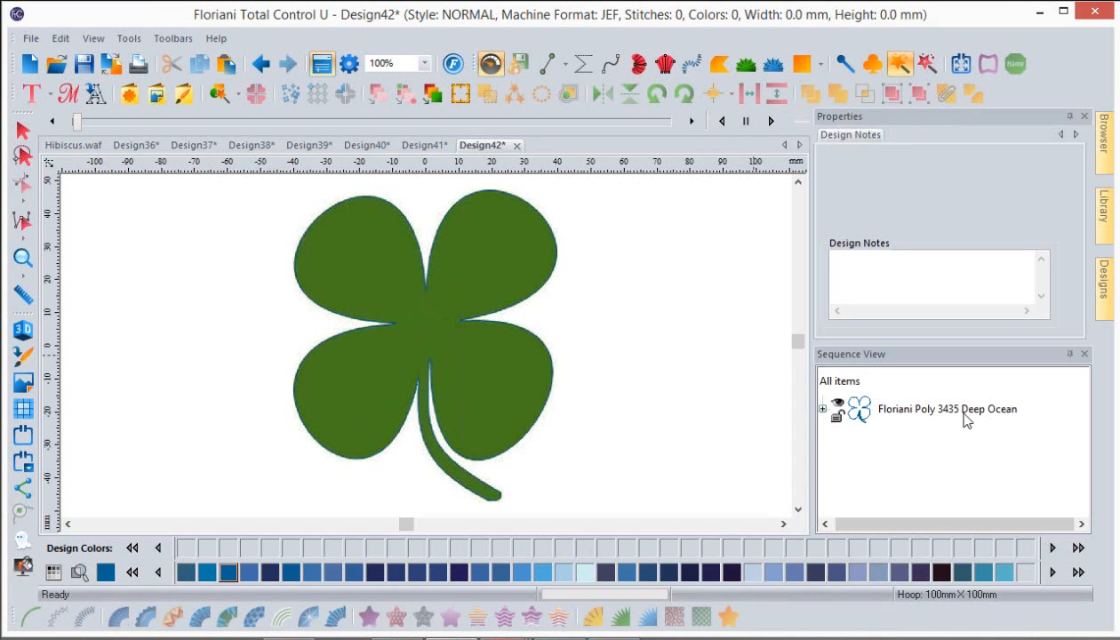
click(883, 412)
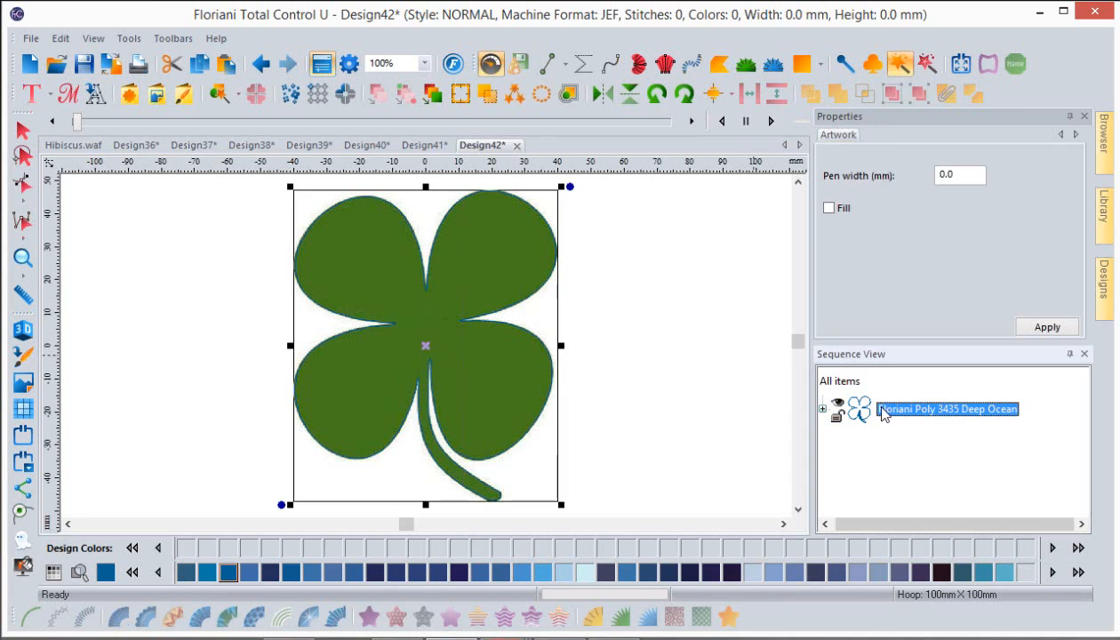
click(227, 68)
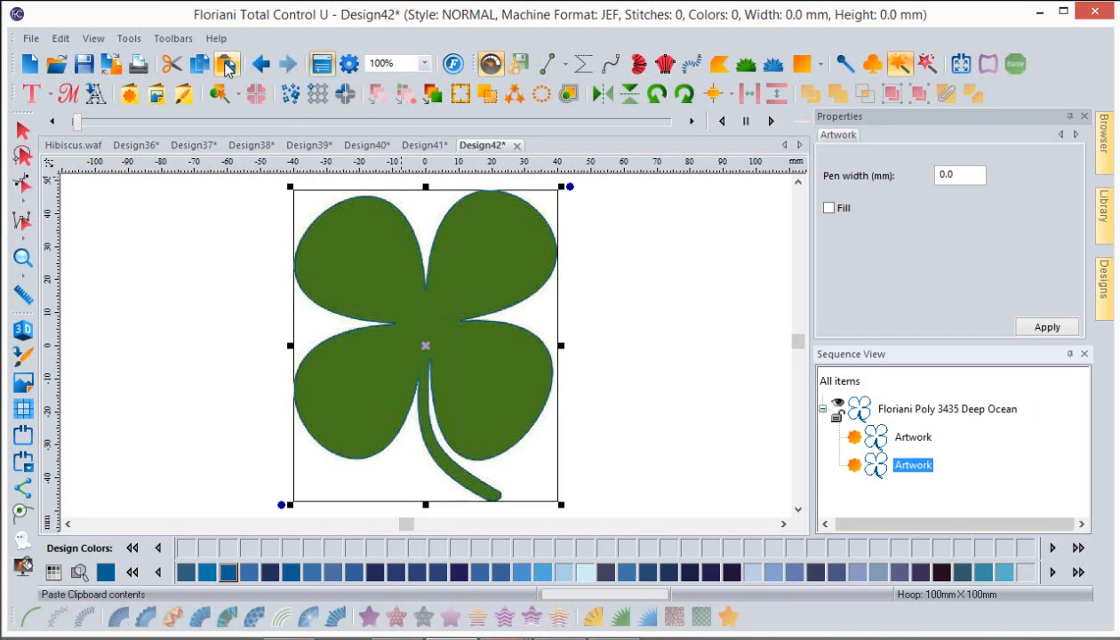
click(888, 438)
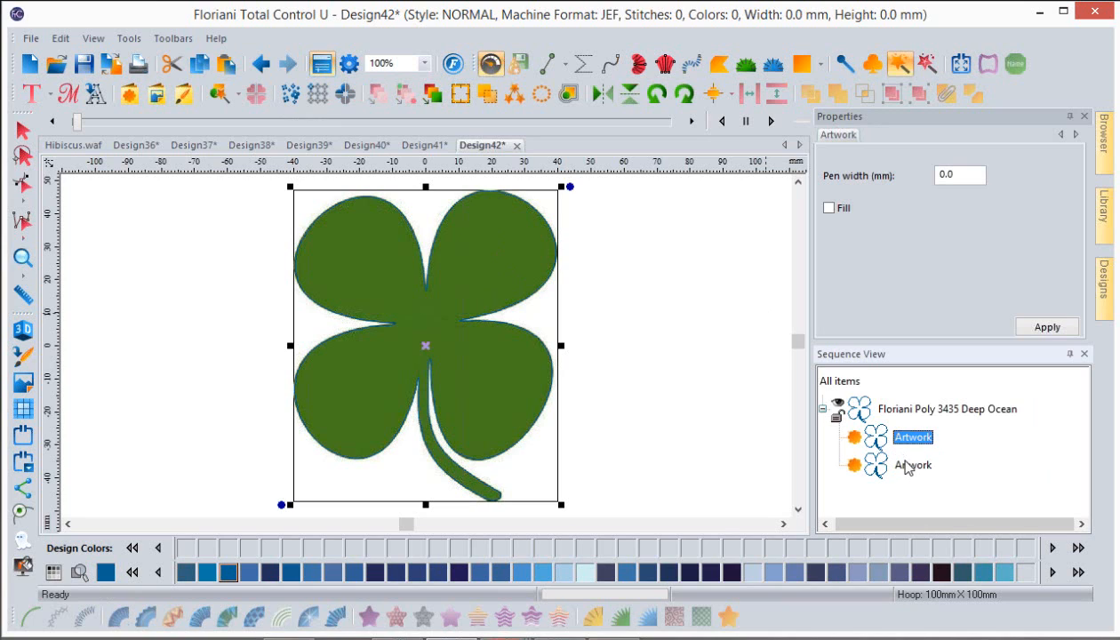
Paste a third copy of the clover outline in place and convert the first two artworks in the sequence to fill stitches
click(203, 71)
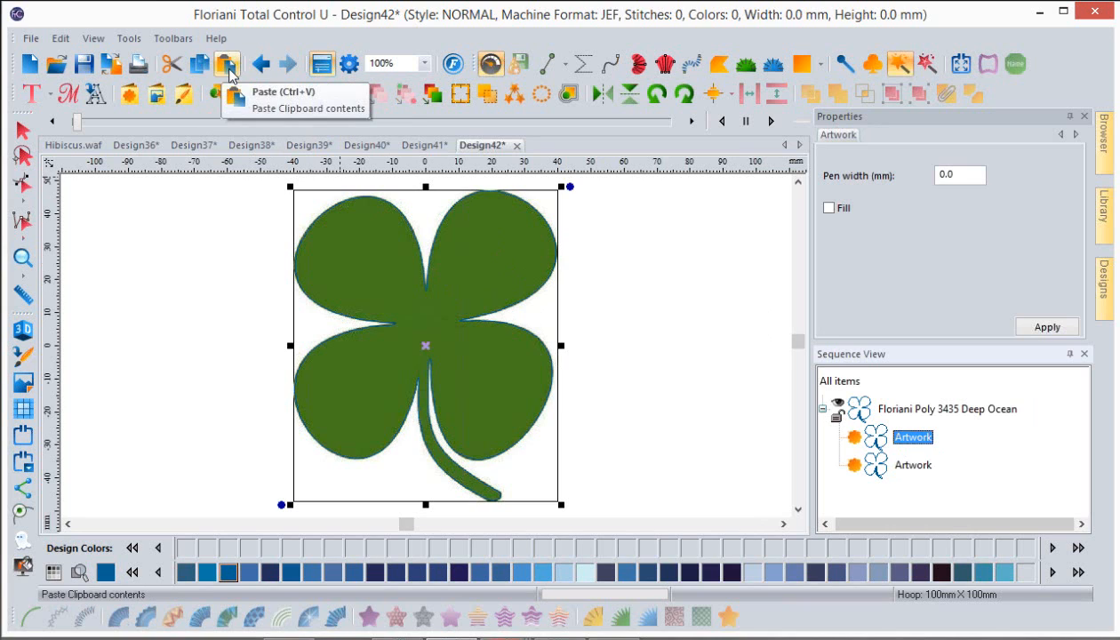
click(226, 66)
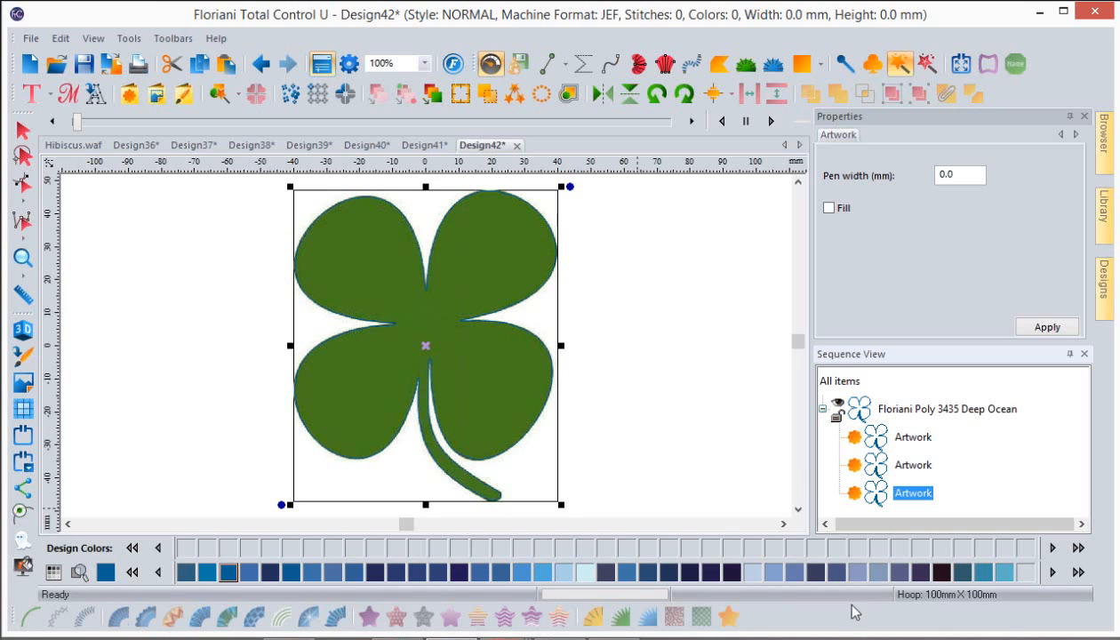
click(912, 439)
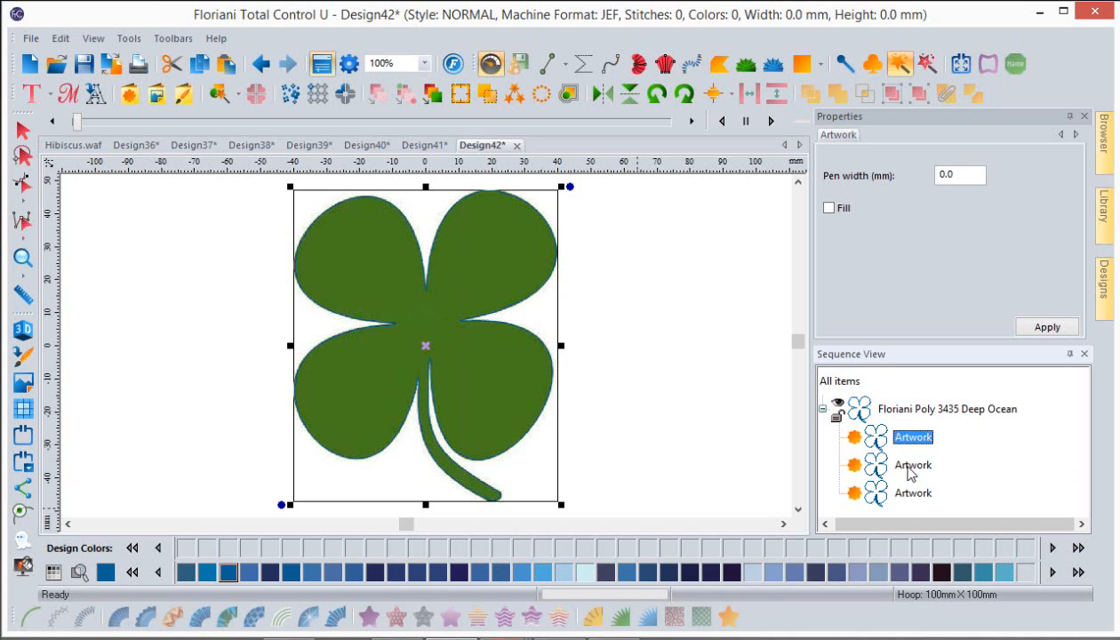
click(910, 471)
click(914, 444)
ctrl+click(913, 466)
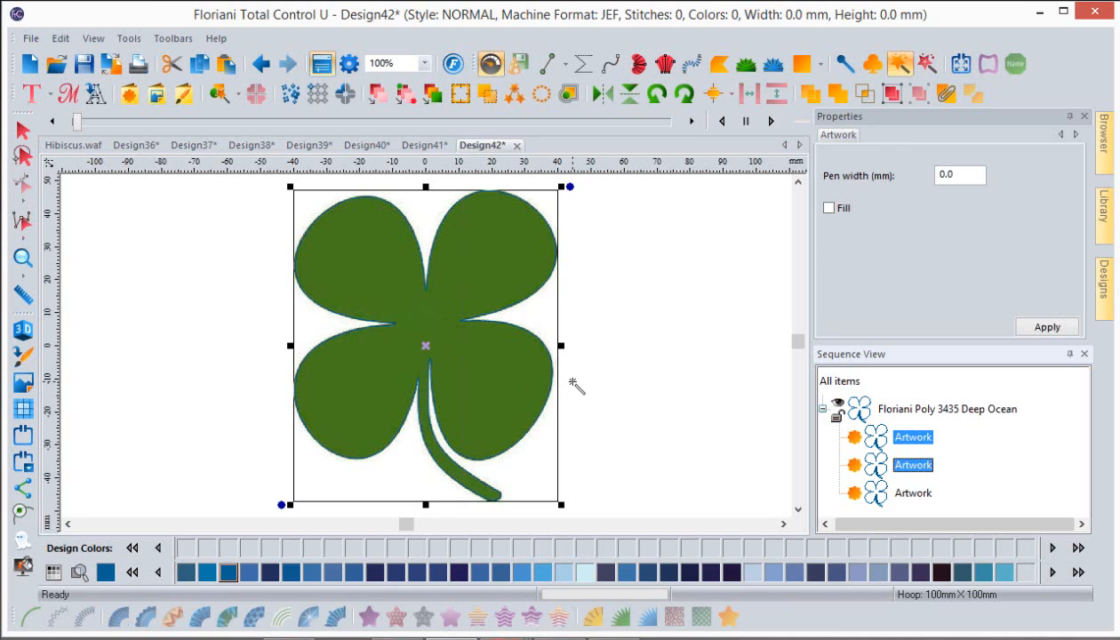
click(23, 130)
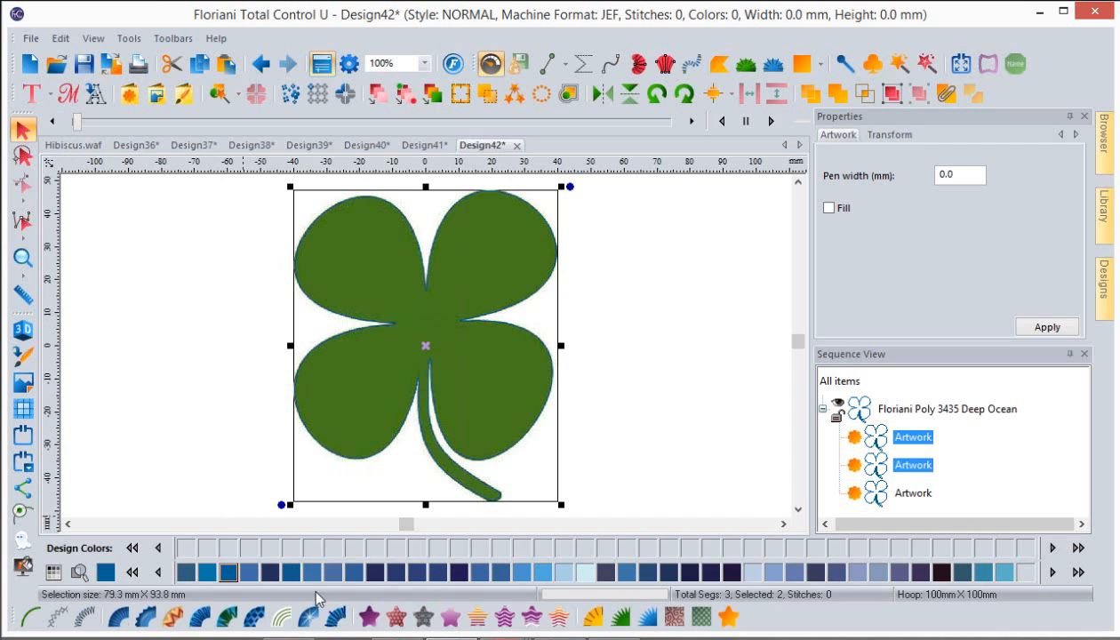
click(368, 617)
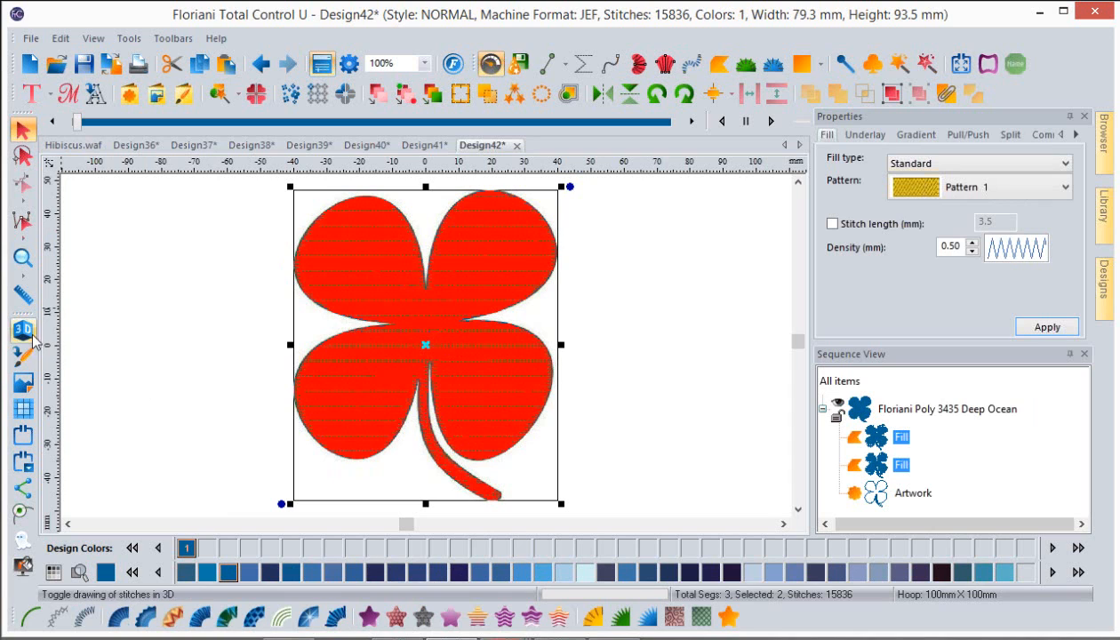
Hide the clover backdrop image behind the stitches
click(22, 382)
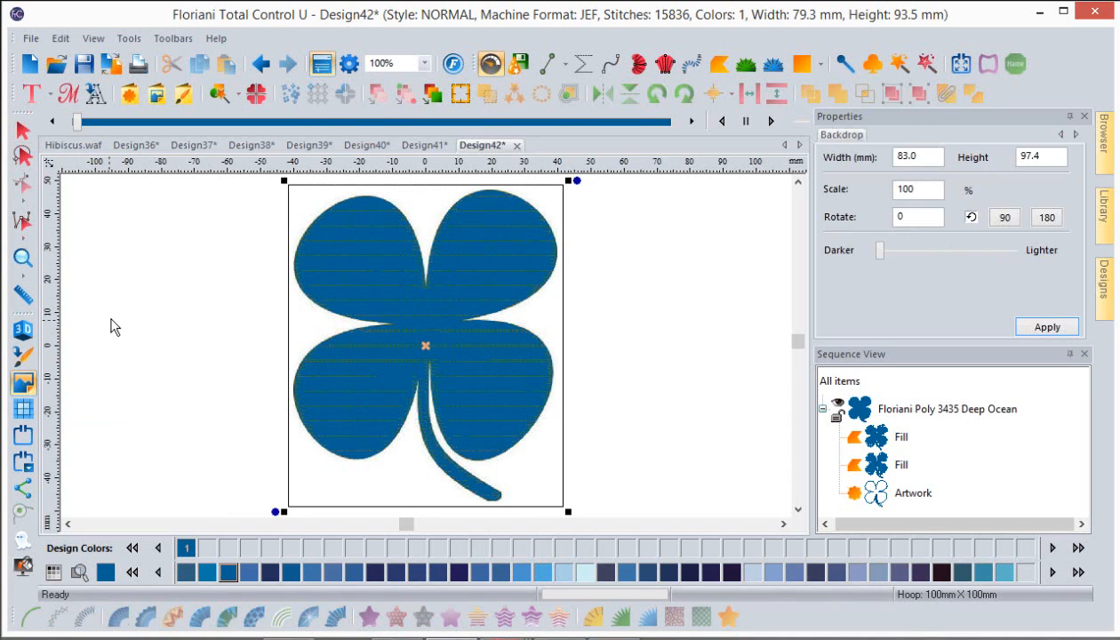
right_click(294, 206)
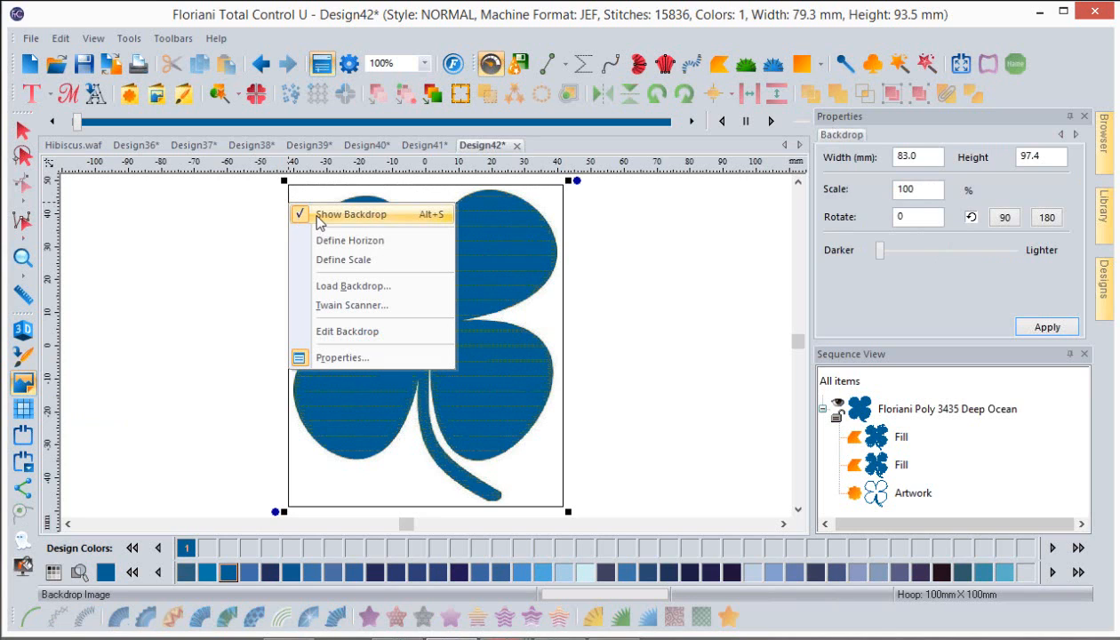
click(318, 216)
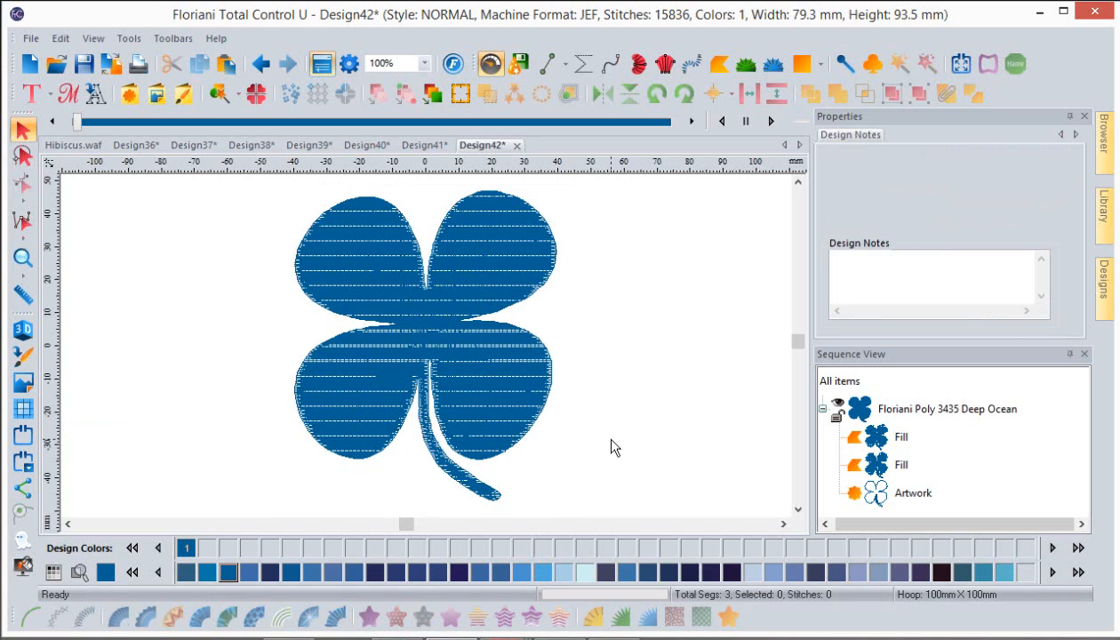
Set the density of both clover fills to 2 mm and remove their perpendicular underlay
click(900, 437)
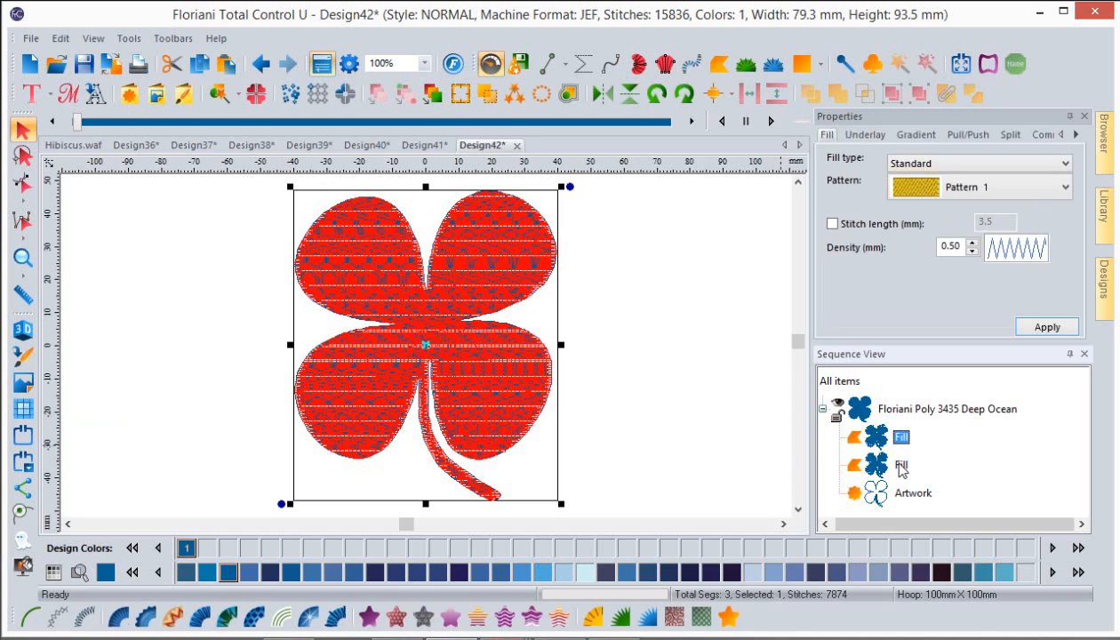
shift+click(900, 465)
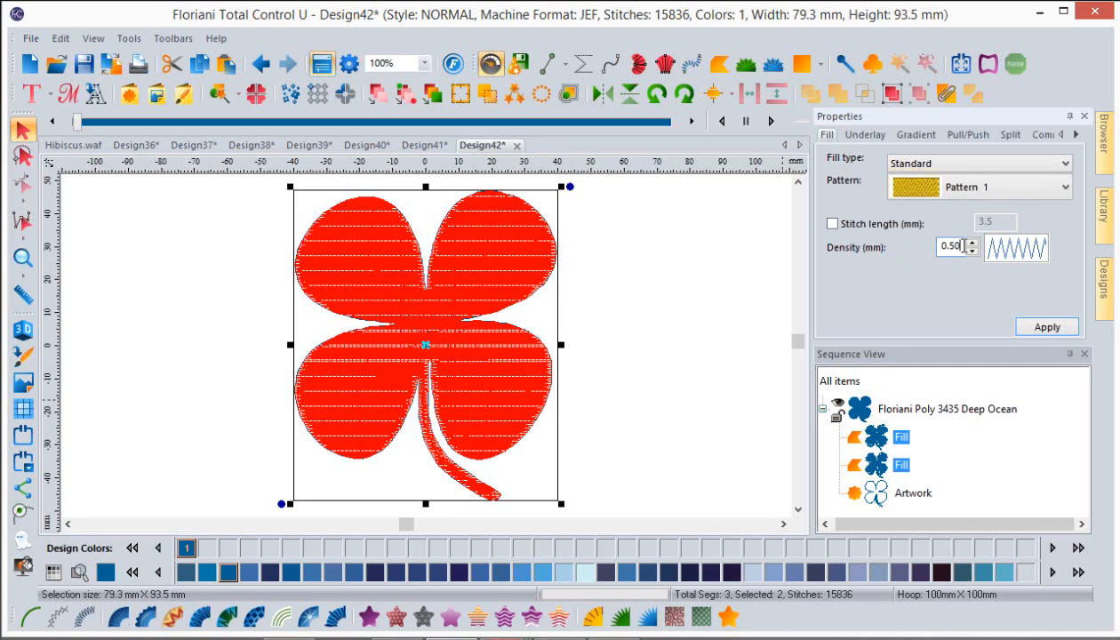
drag(966, 247, 939, 249)
text(2)
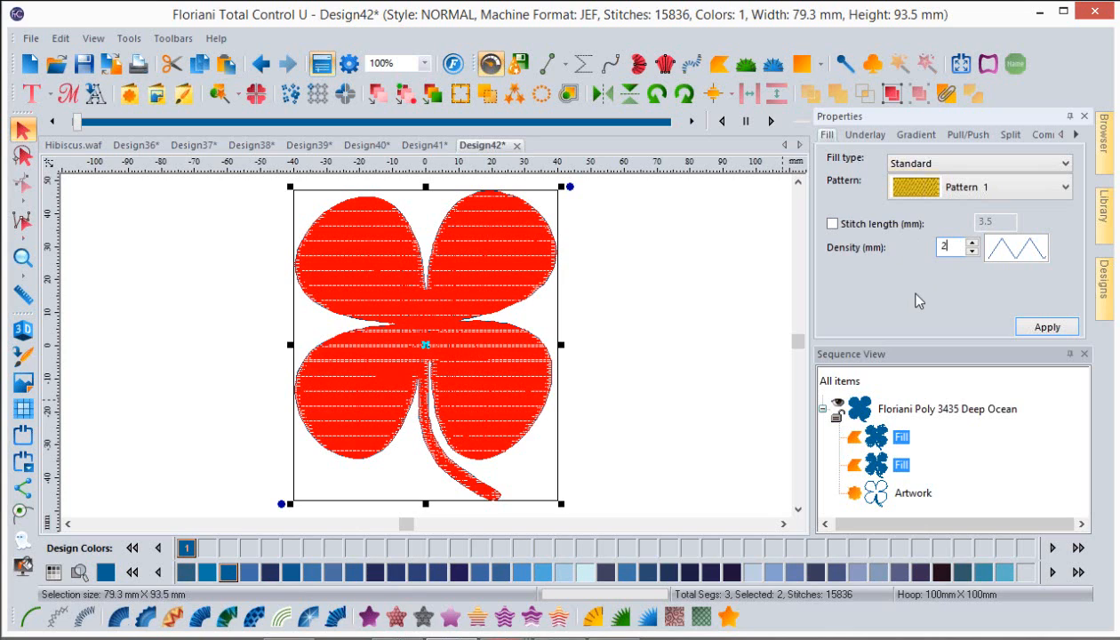
click(875, 138)
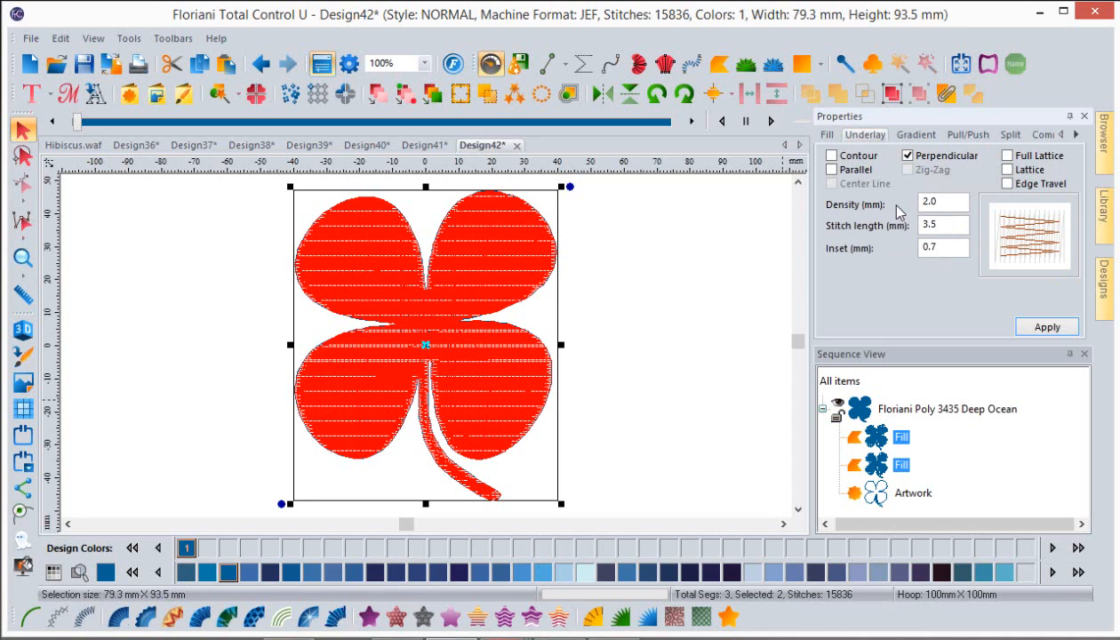
click(910, 158)
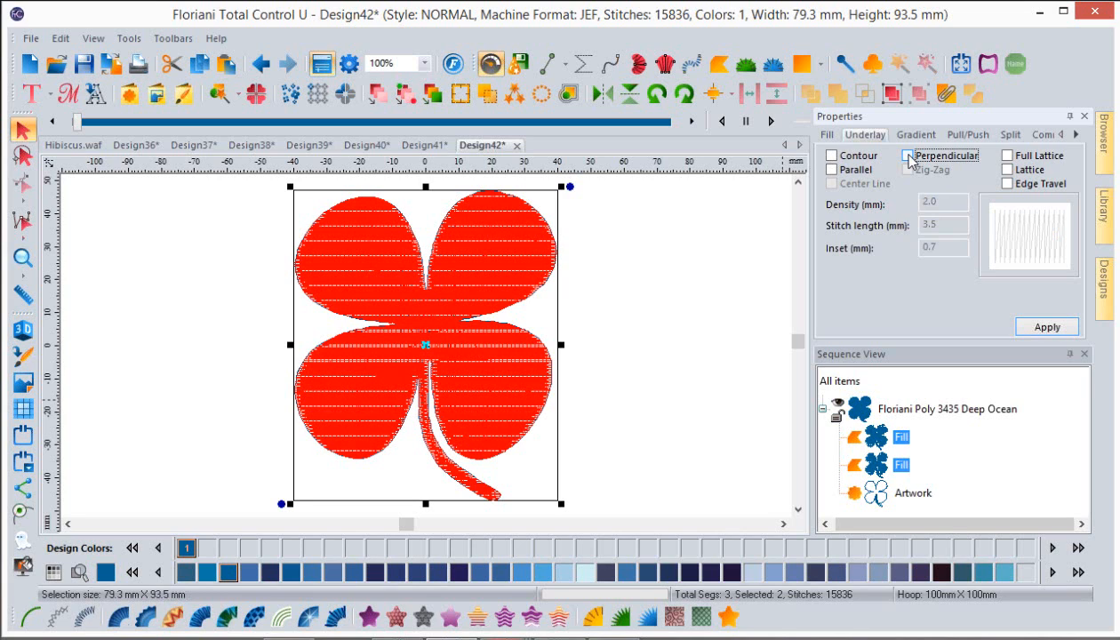
click(1008, 184)
click(1046, 328)
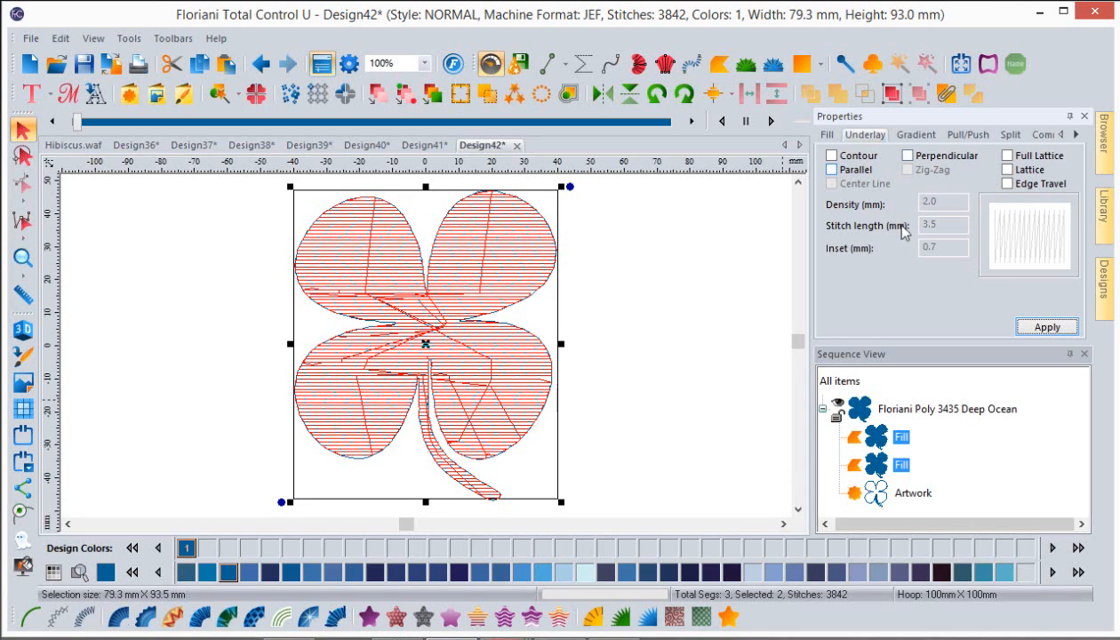
Enable the Edge Travel underlay option for both clover fills
click(905, 432)
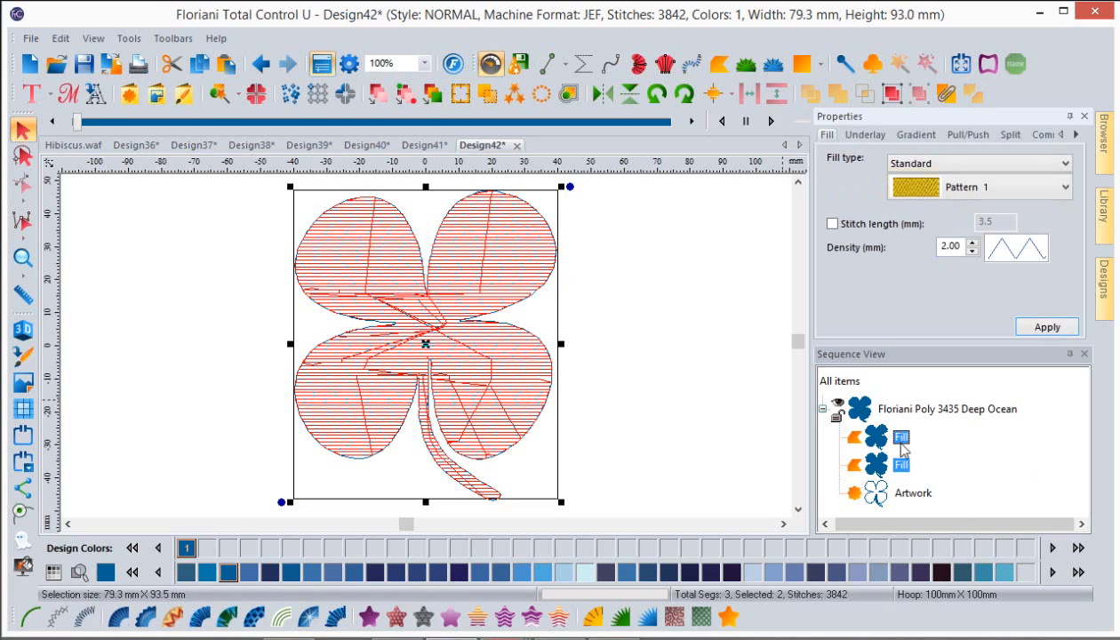
ctrl+click(902, 465)
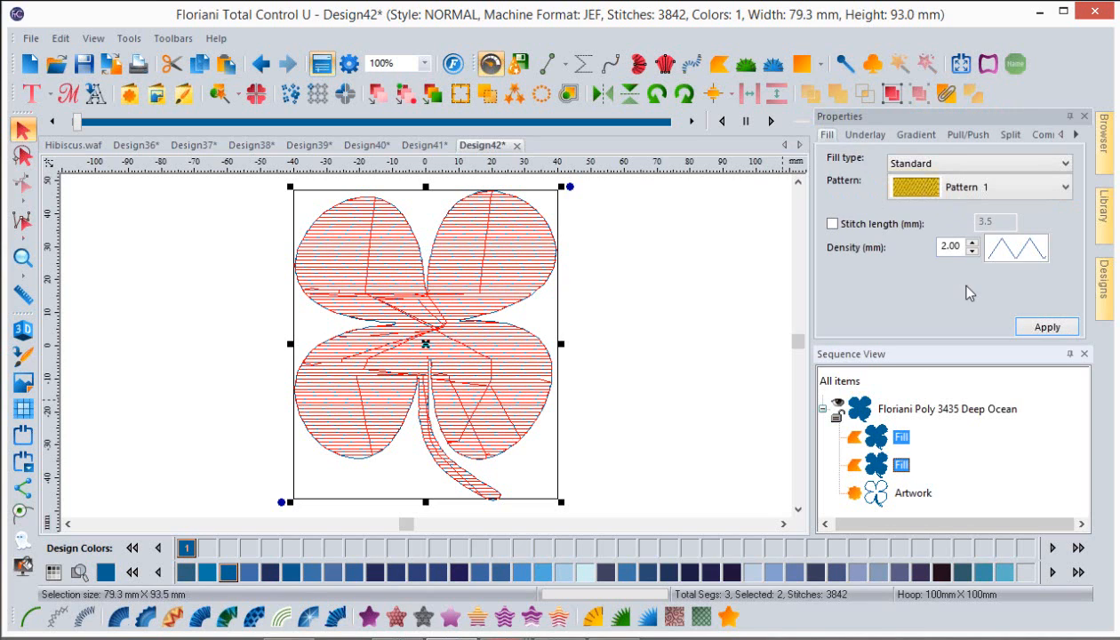
click(866, 138)
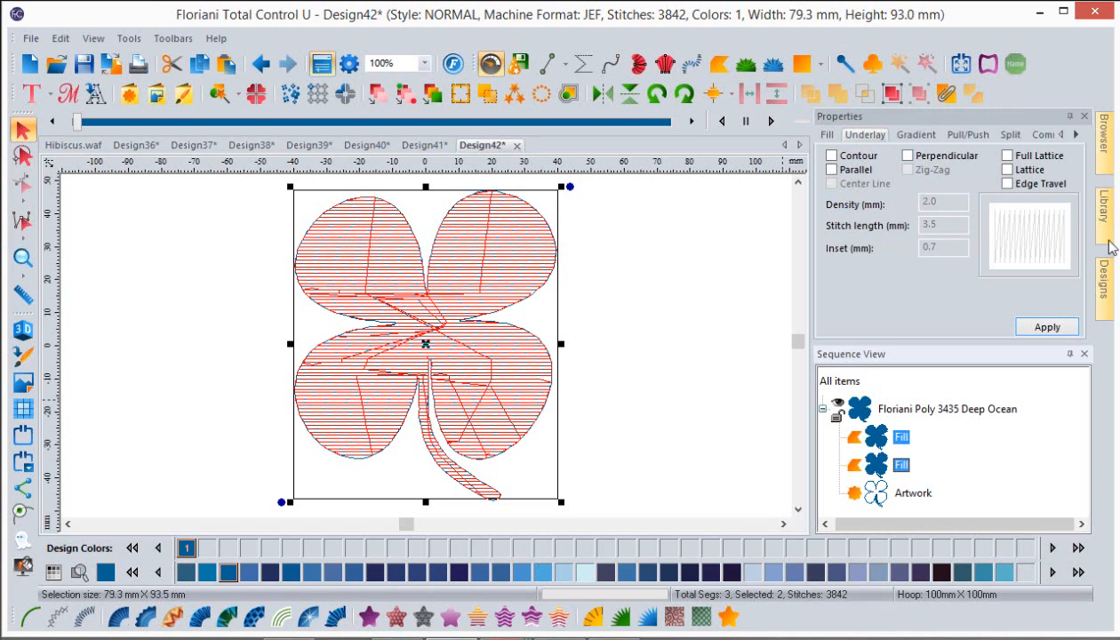
click(1006, 183)
click(1049, 325)
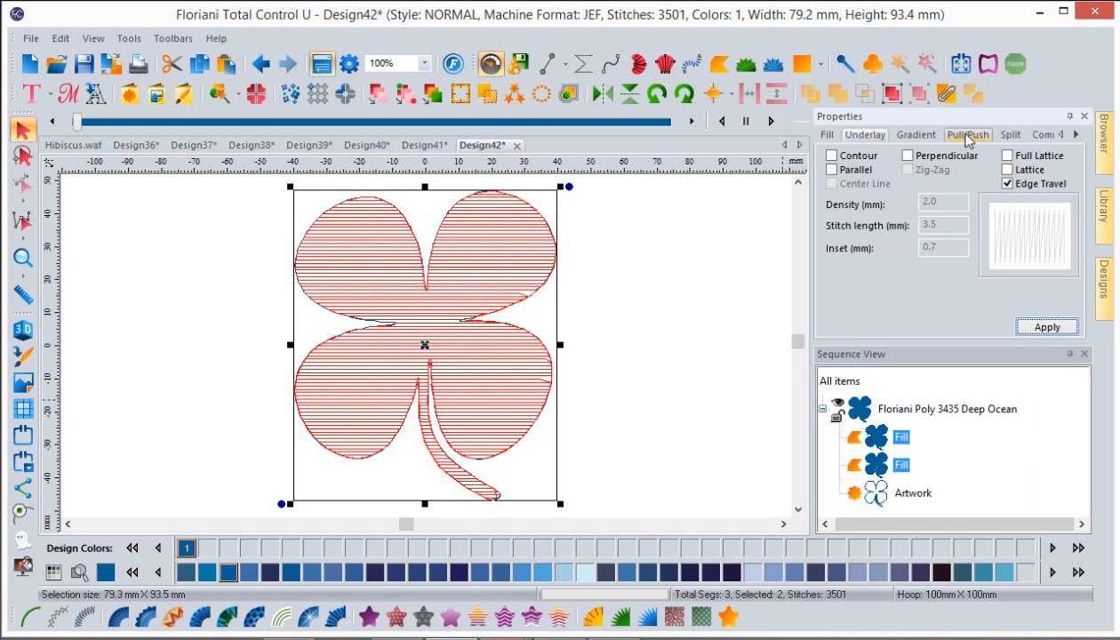
Set the absolute pull compensation of both clover fills to 0.6 mm
click(968, 139)
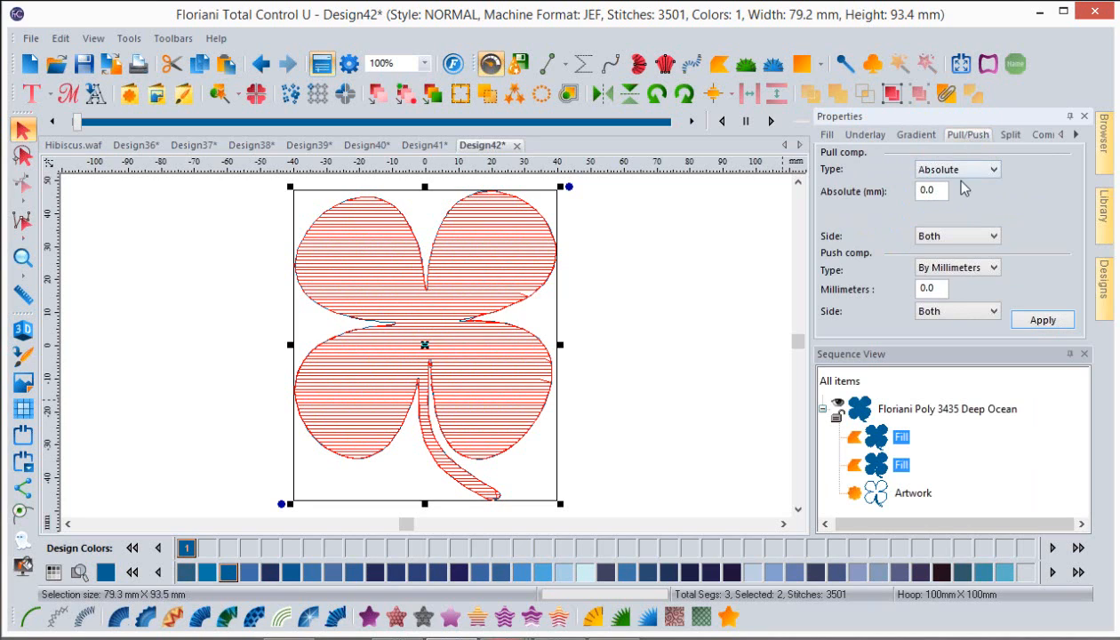
click(941, 190)
click(1040, 323)
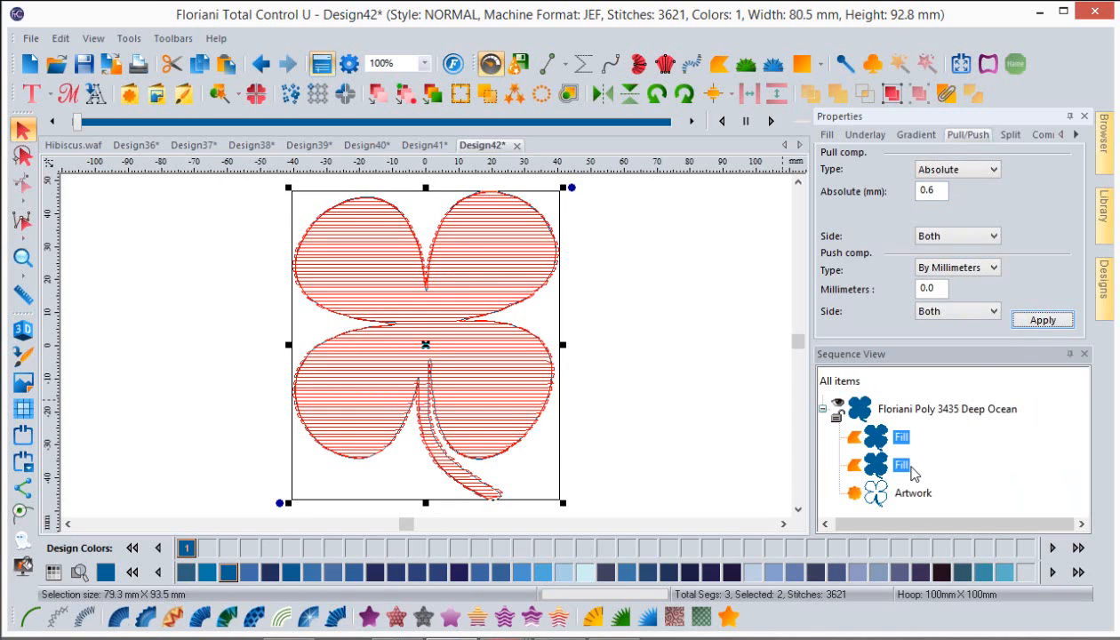
Set the stitch angle of the second clover fill to 90 degrees
click(903, 466)
click(903, 466)
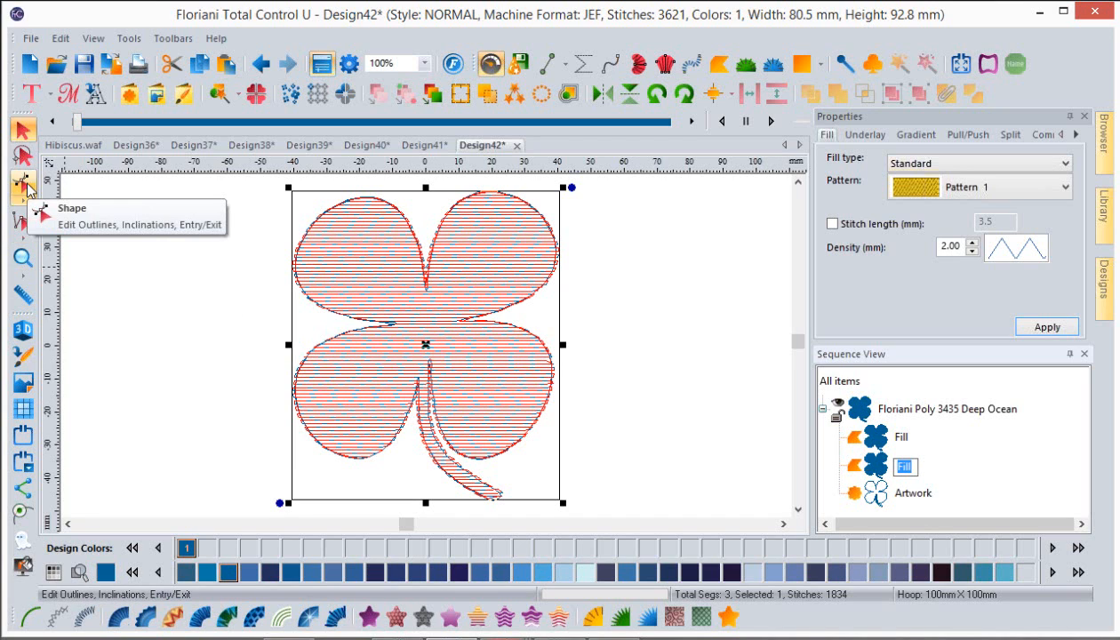
click(26, 187)
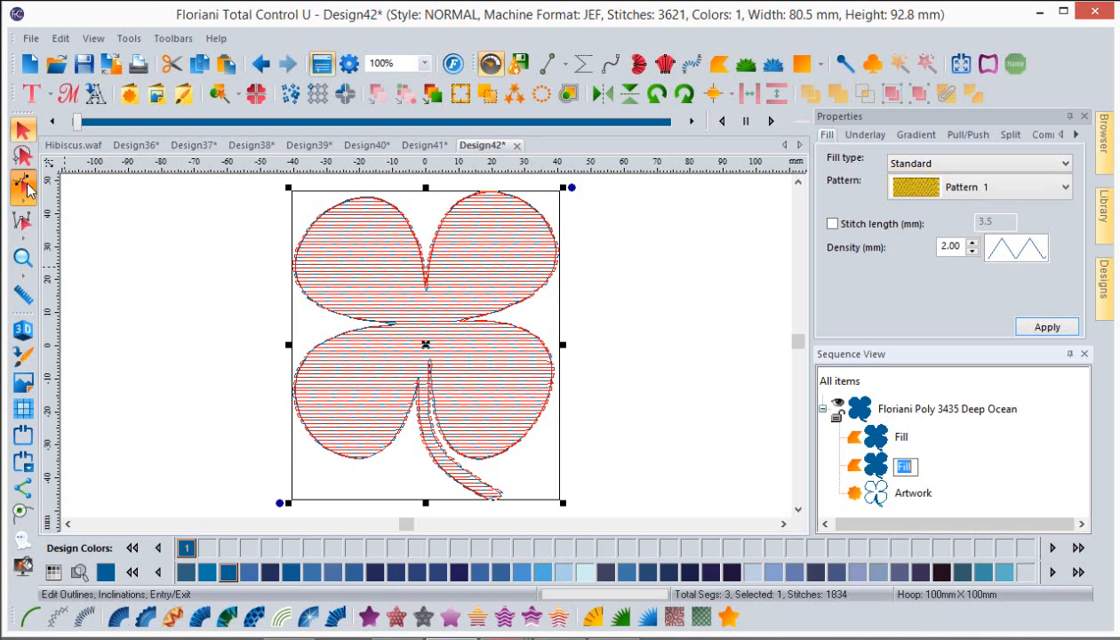
right_click(554, 390)
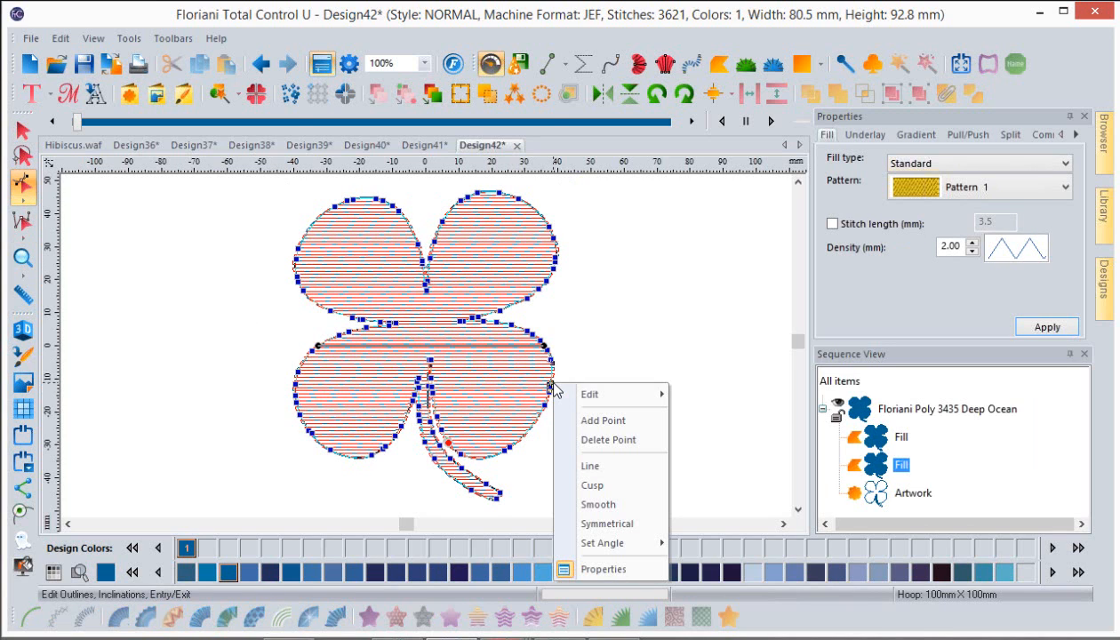
mouse_move(608, 547)
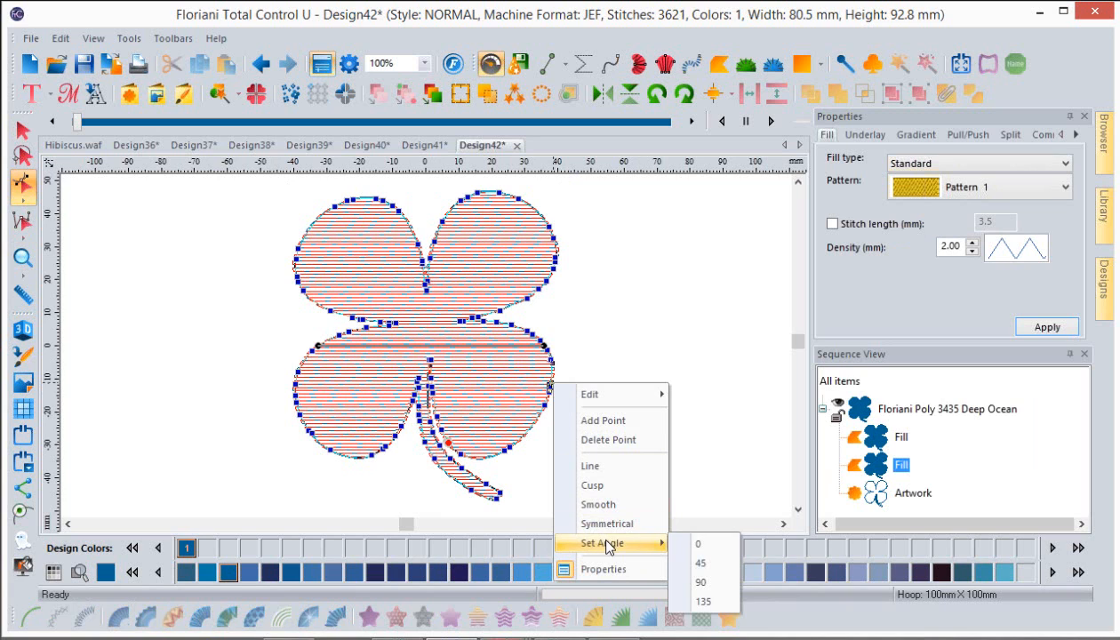
click(702, 583)
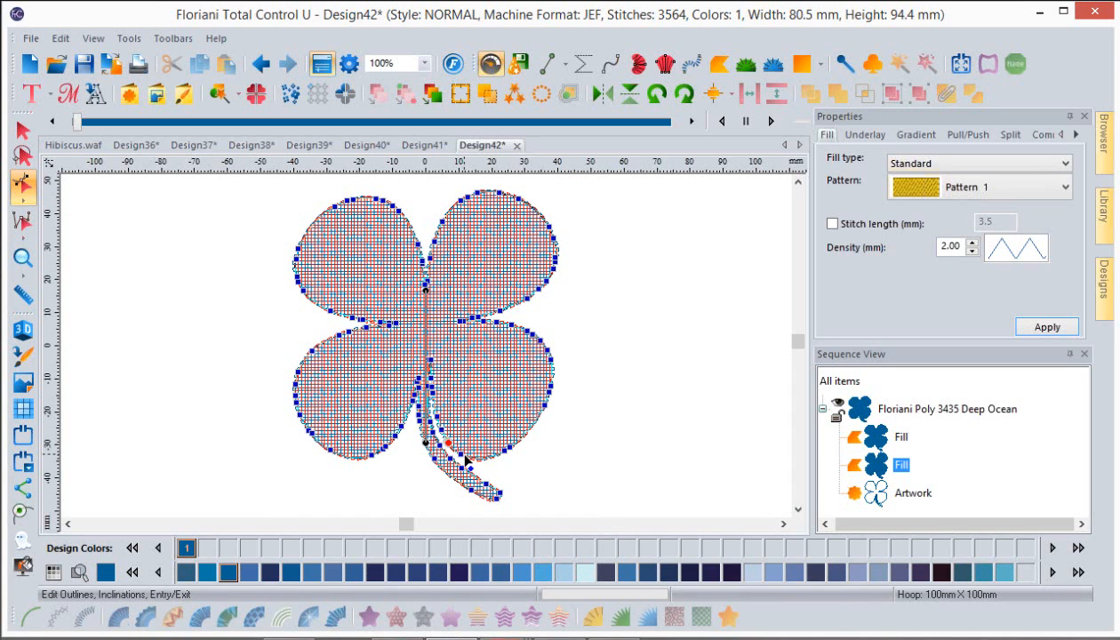
Convert the remaining clover artwork outline to a run stitch
click(913, 494)
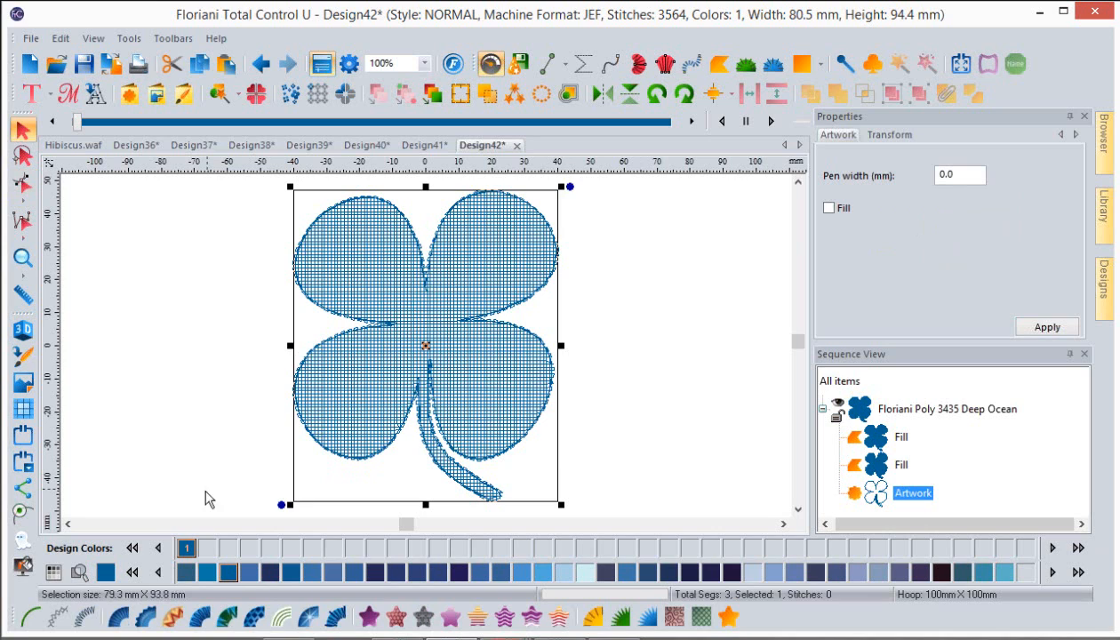
click(25, 618)
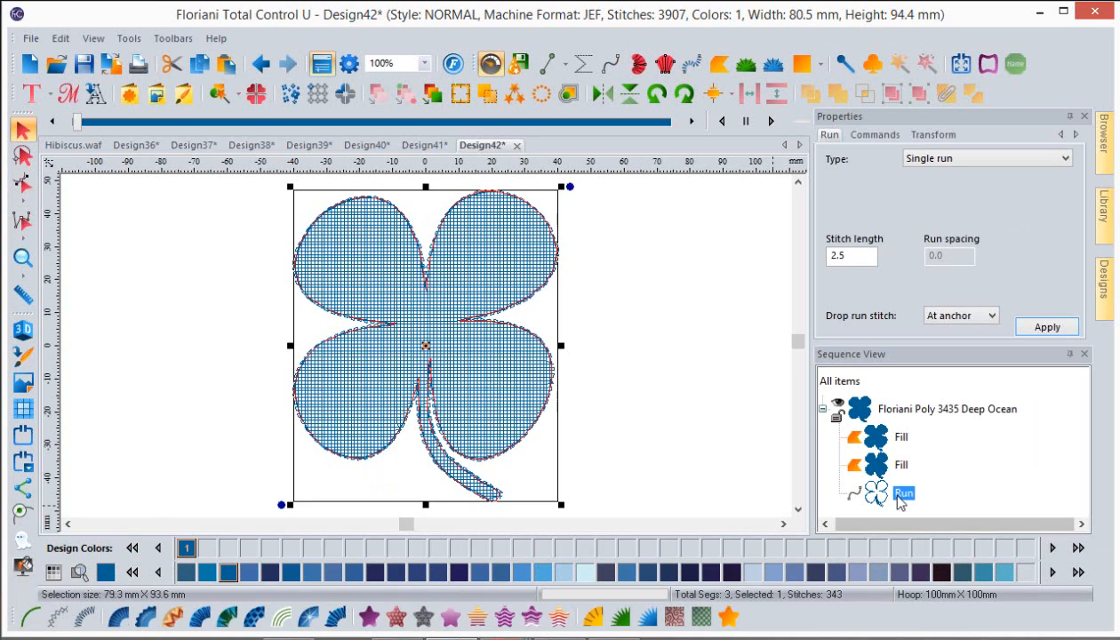
Try to give the clover's run outline the Bean stitch type with 7 repeats
click(1066, 159)
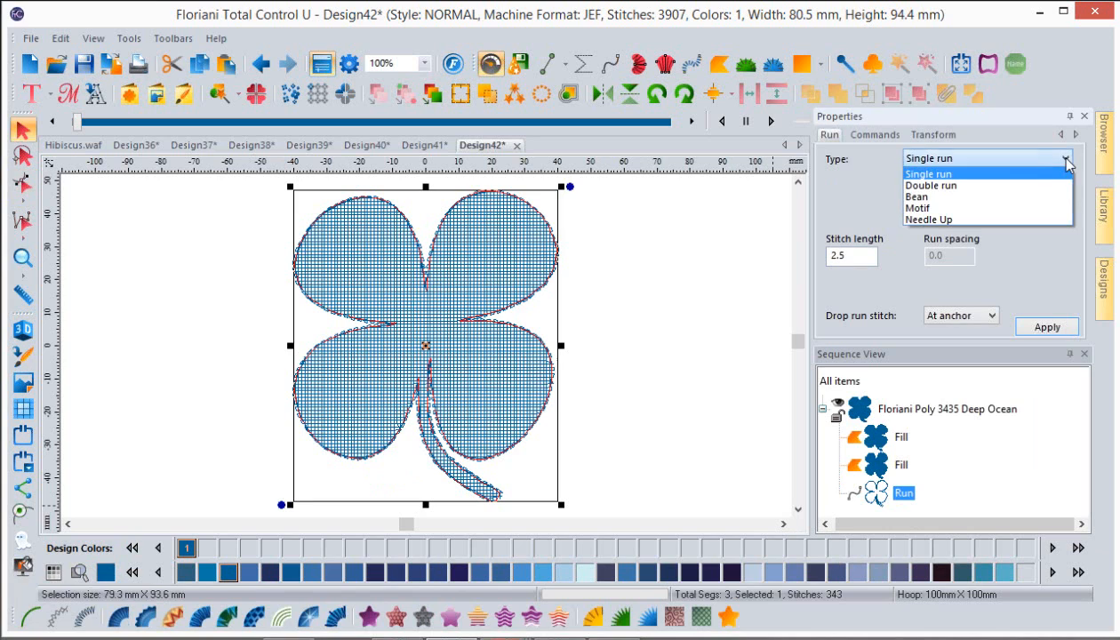
click(933, 197)
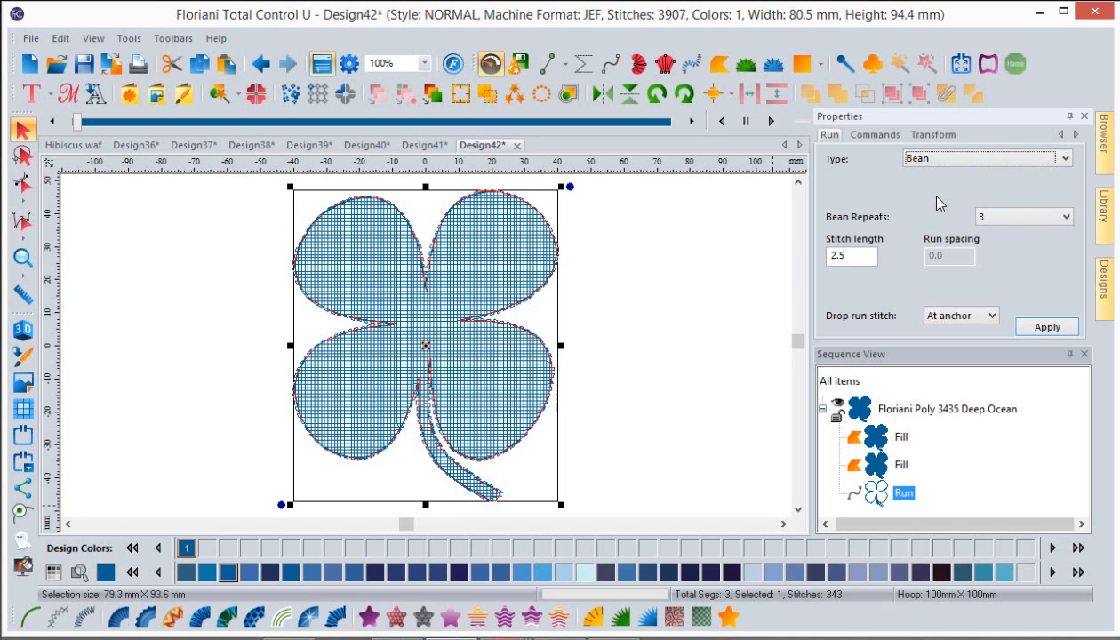
click(1067, 220)
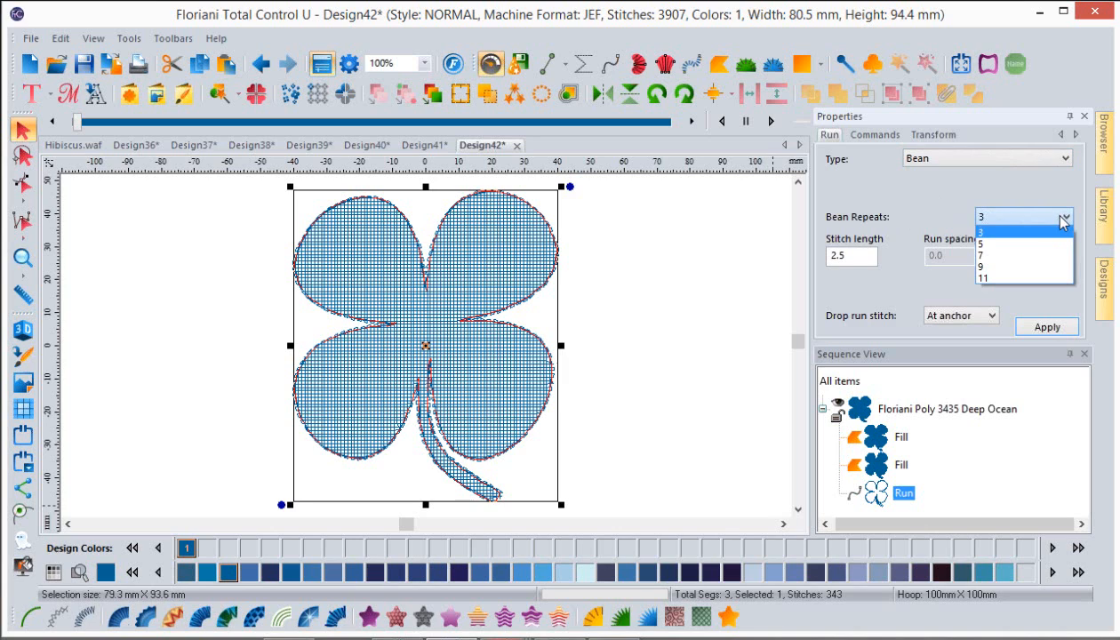
click(990, 256)
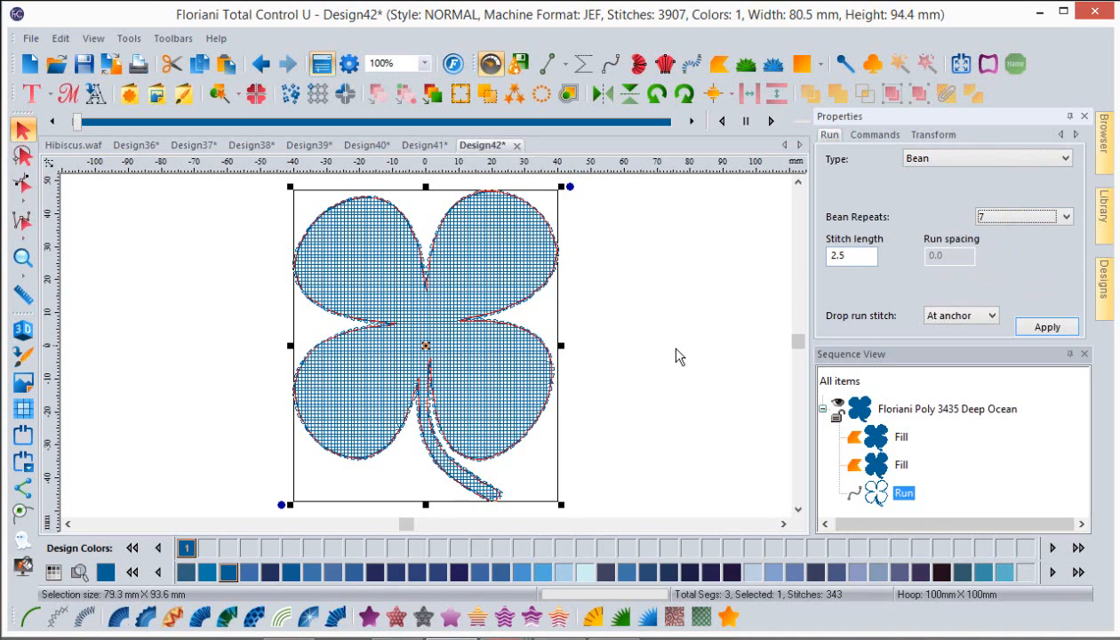
Recolor the clover's run outline with the thread Floriani Poly 307 Rocket Blue and clear the selection
click(271, 573)
click(610, 435)
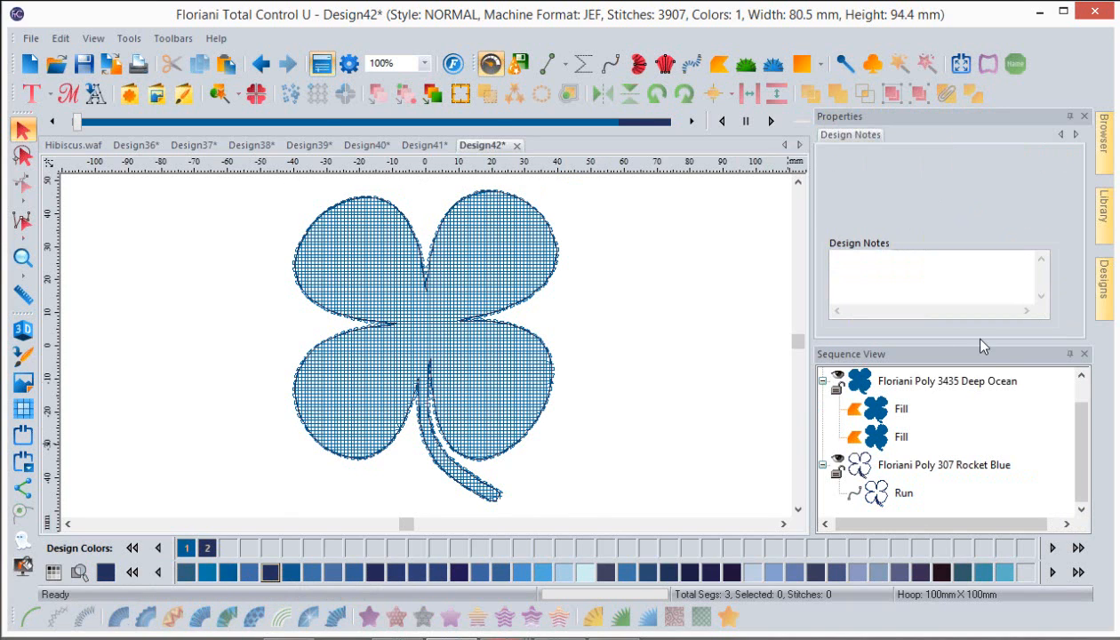
Give the clover's run outline the Bean stitch type with 7 repeats, apply it, and clear the selection
click(903, 492)
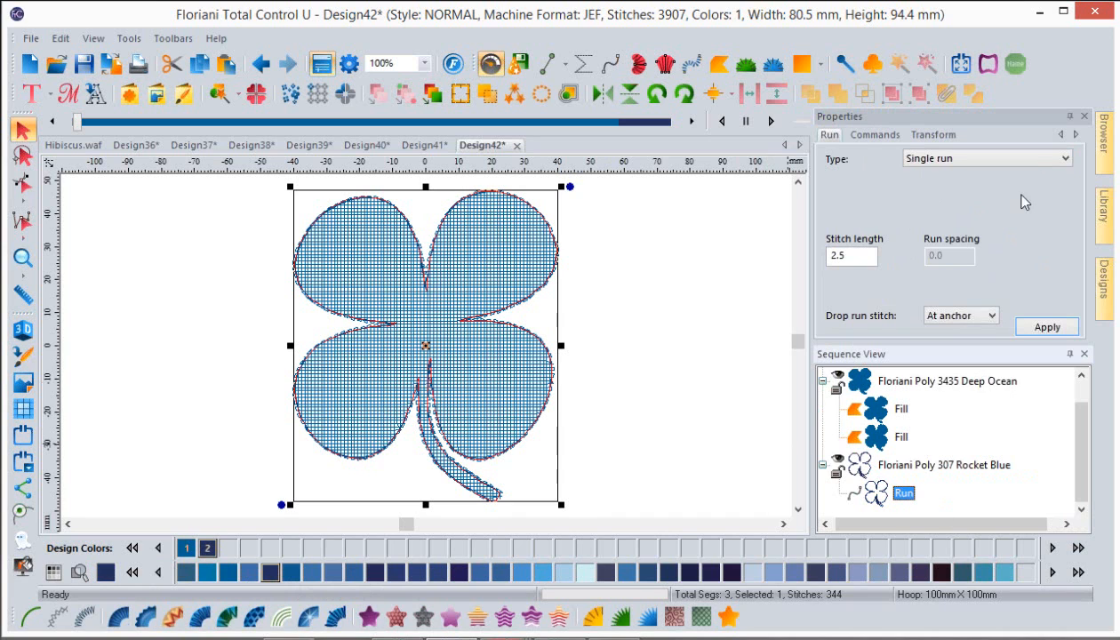
click(1067, 158)
click(931, 193)
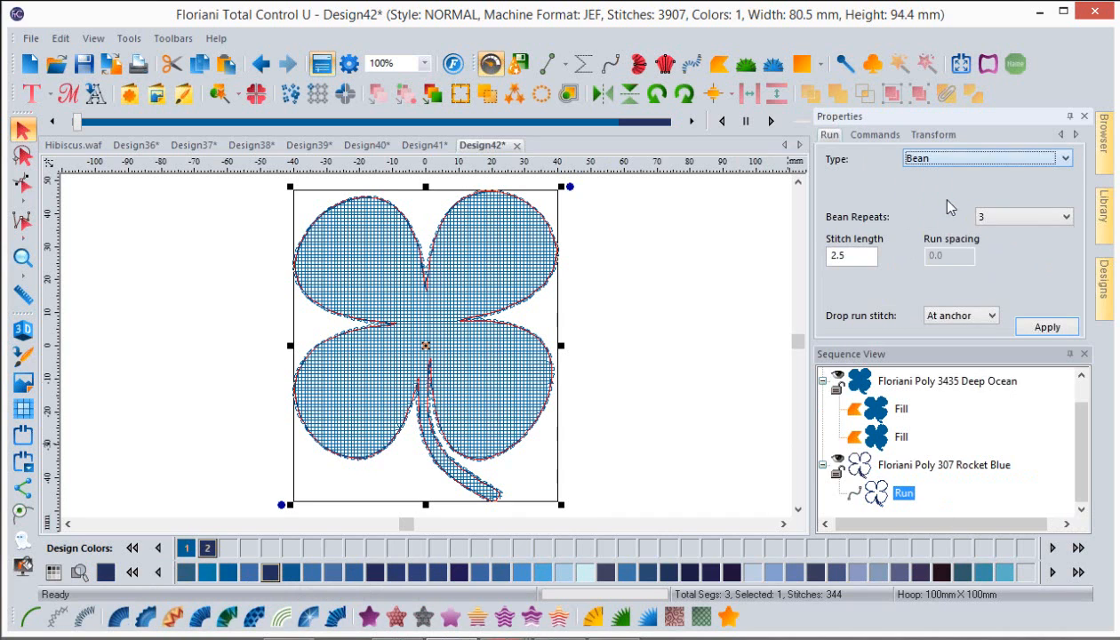
click(1021, 217)
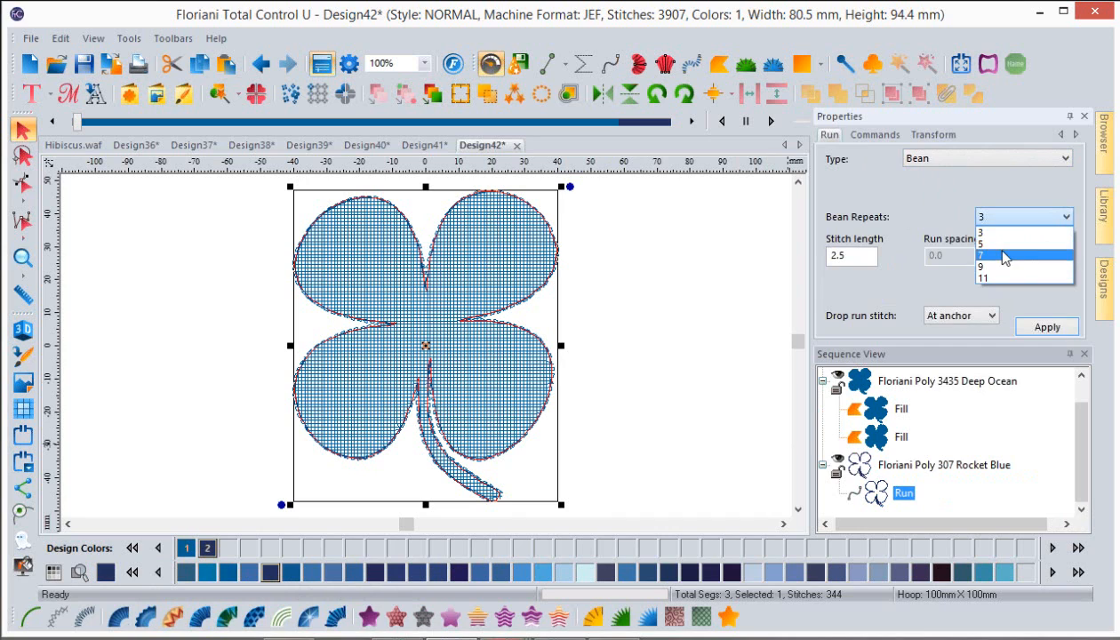
click(1003, 260)
click(1037, 327)
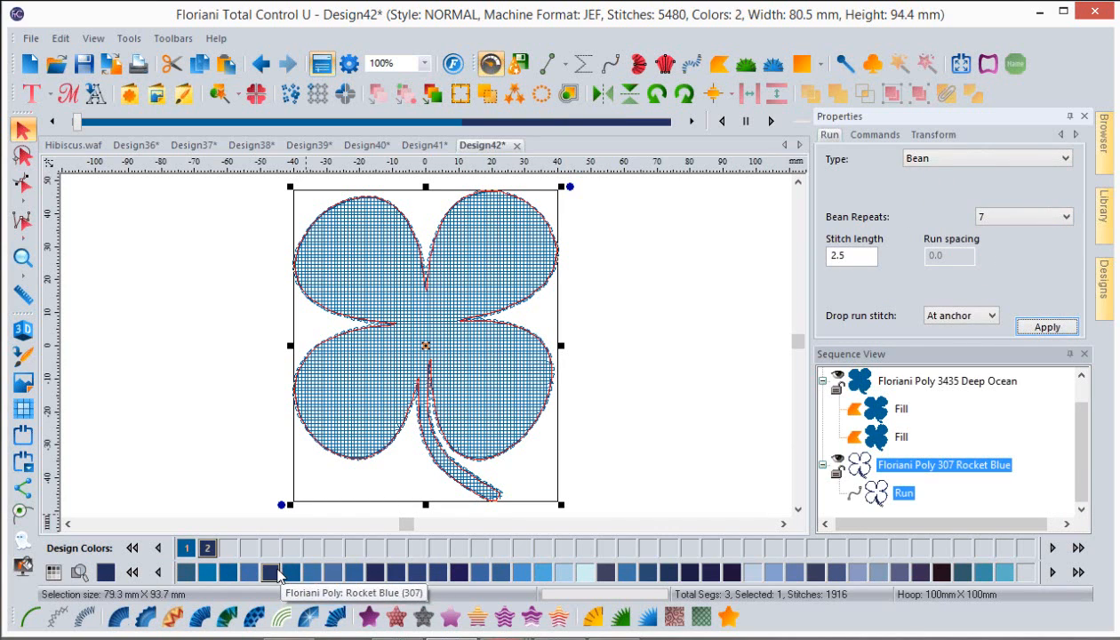
click(623, 314)
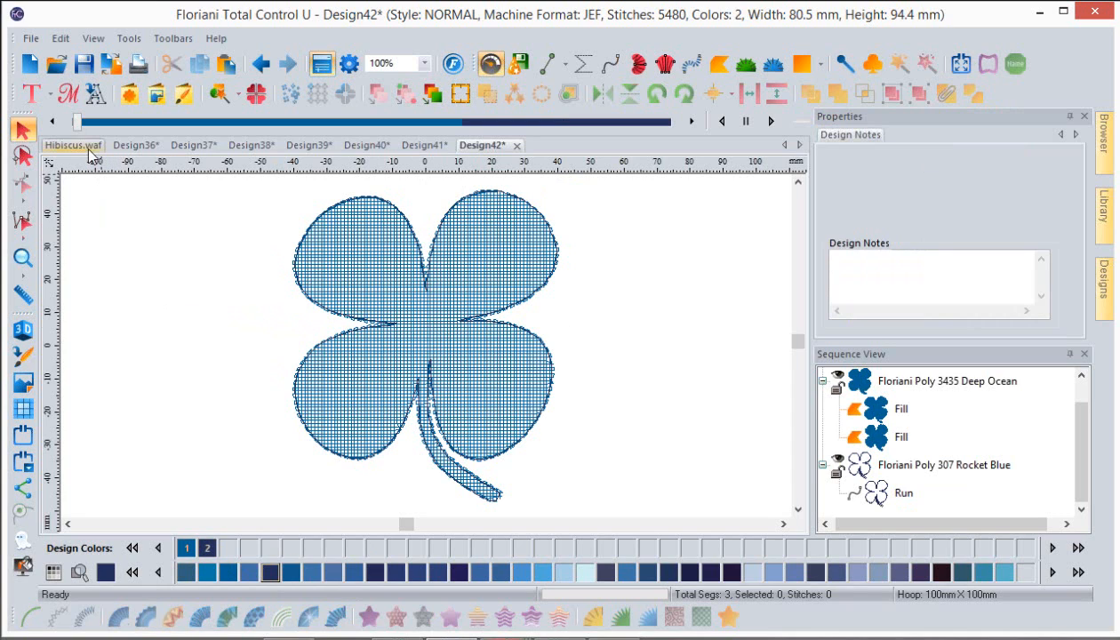
Simulate the clover's stitch-out from the start through both fills to the outline
click(77, 123)
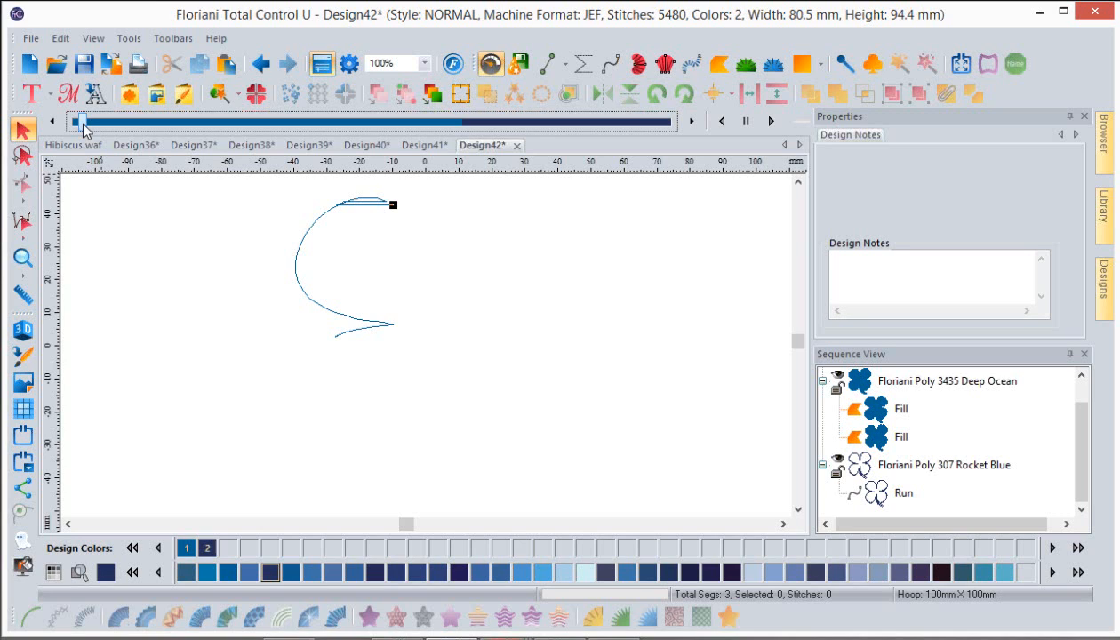
drag(83, 125, 274, 153)
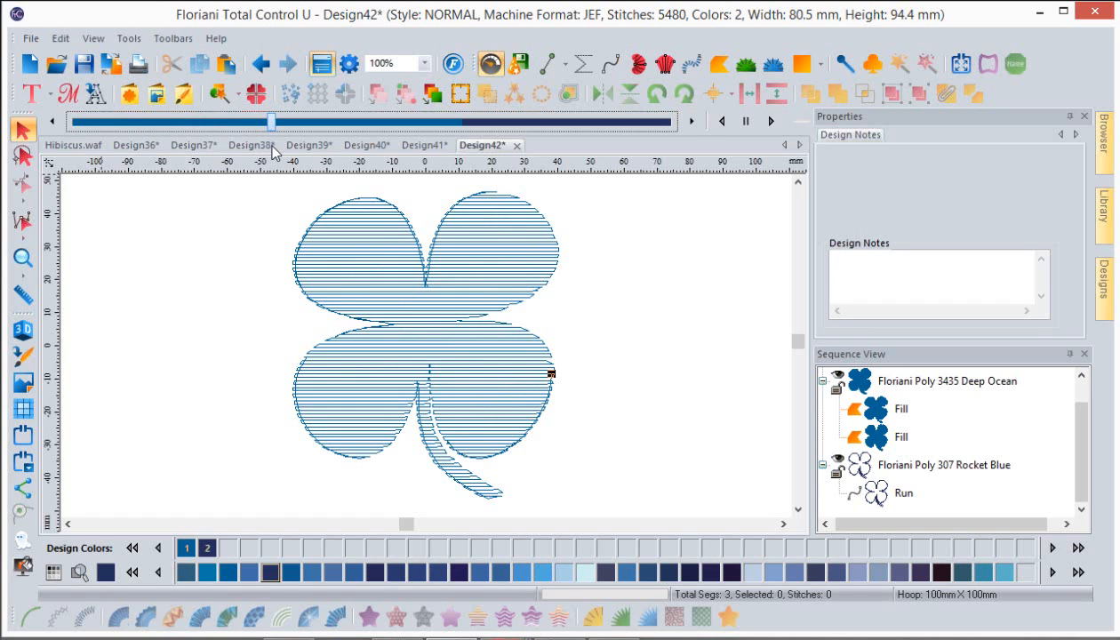
drag(274, 153, 495, 183)
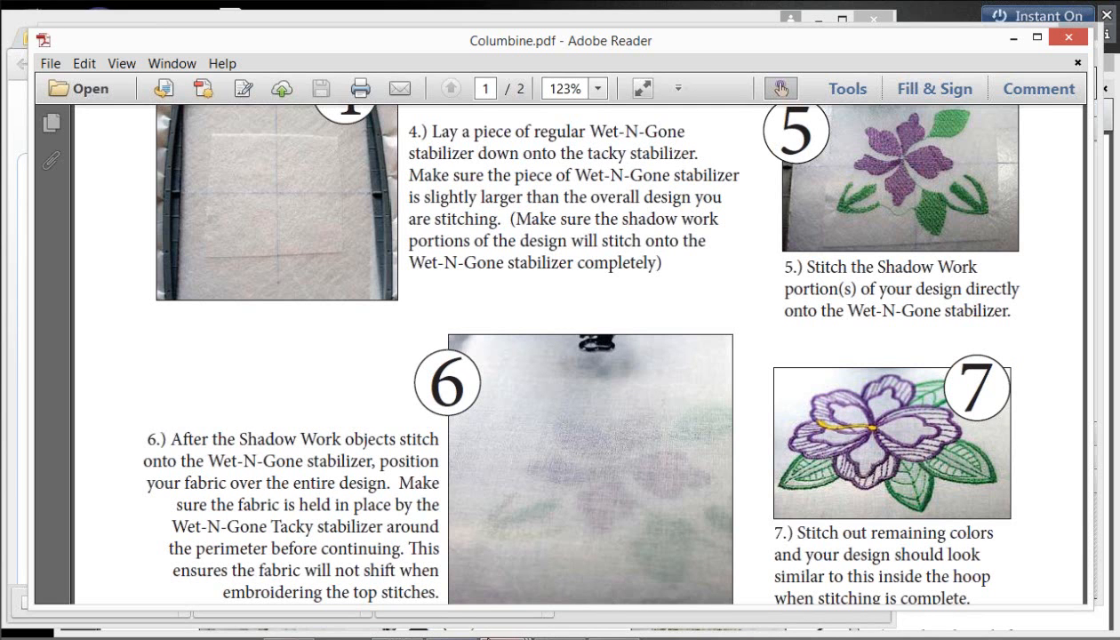
Switch to Clover Shadow Works.pdf in Adobe Reader and examine directions 1 to 4 on hooping and preparing the stabilizer
click(503, 634)
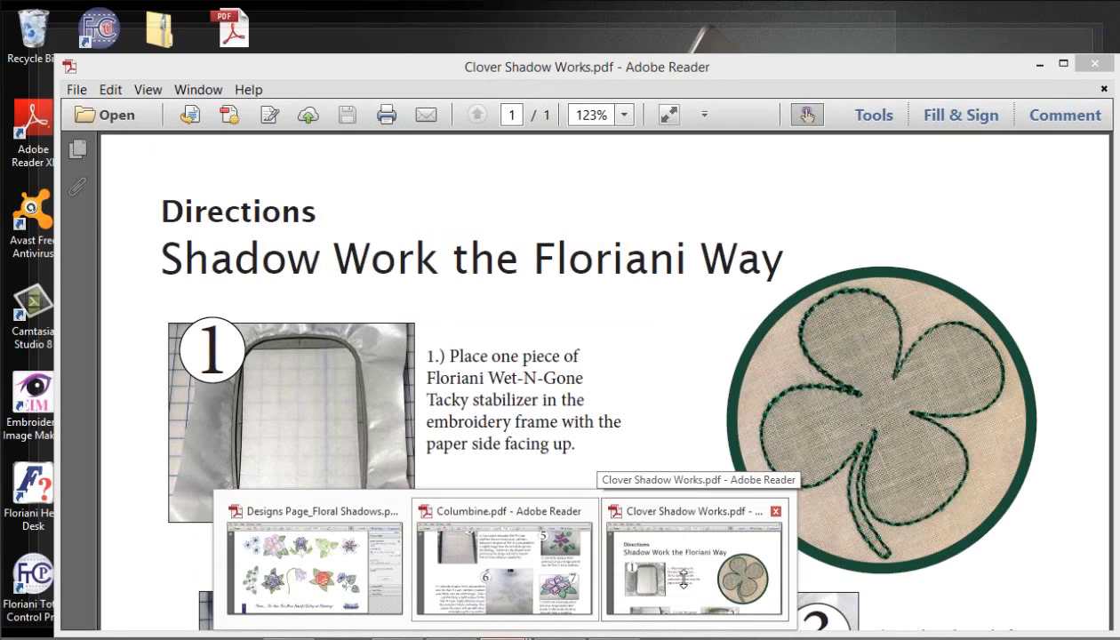
click(686, 579)
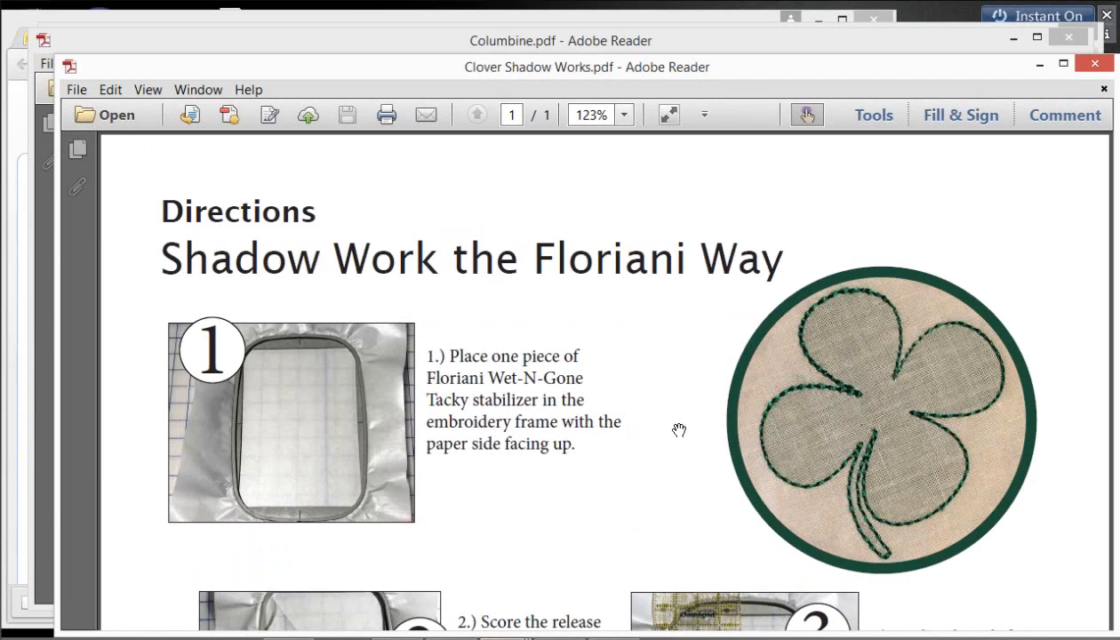
scroll(674, 427, down, 1)
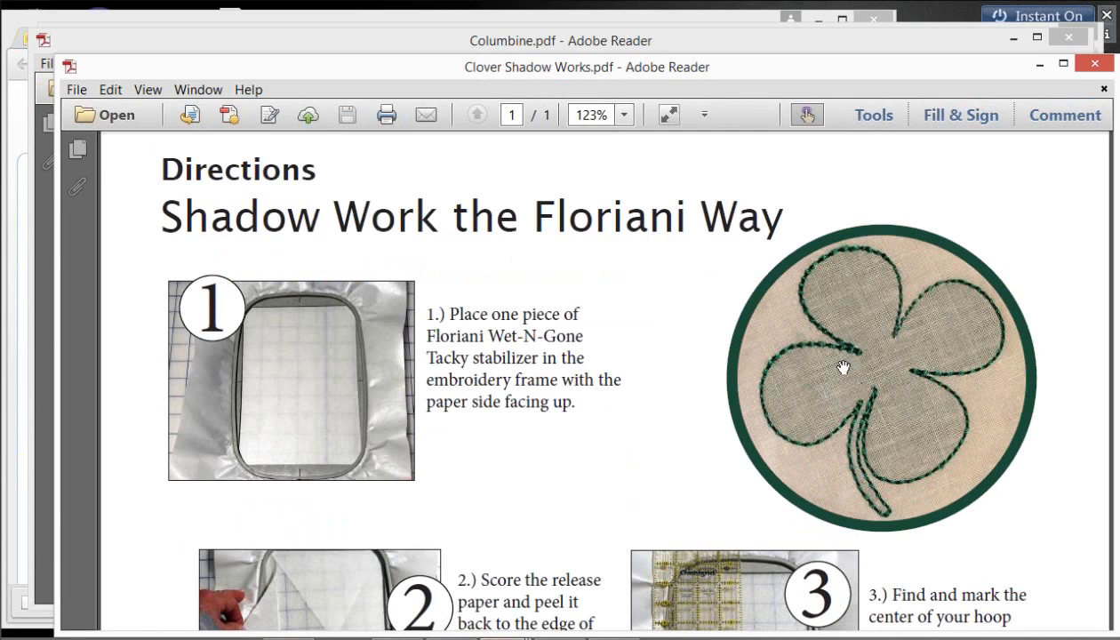
scroll(647, 432, down, 1)
scroll(648, 432, down, 1)
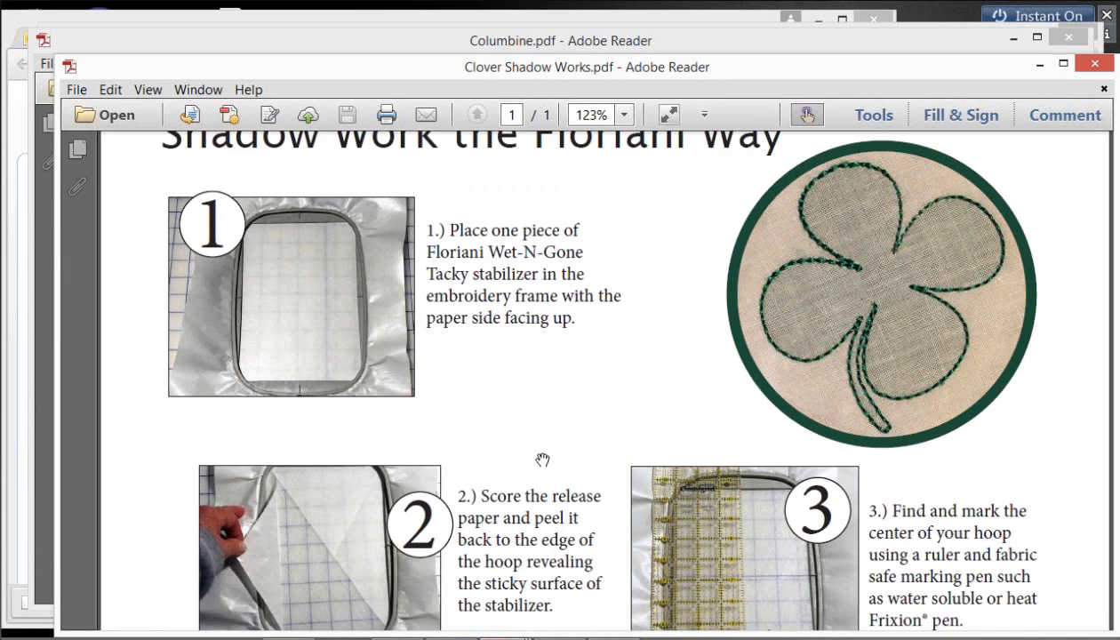
scroll(542, 457, down, 2)
scroll(544, 456, down, 2)
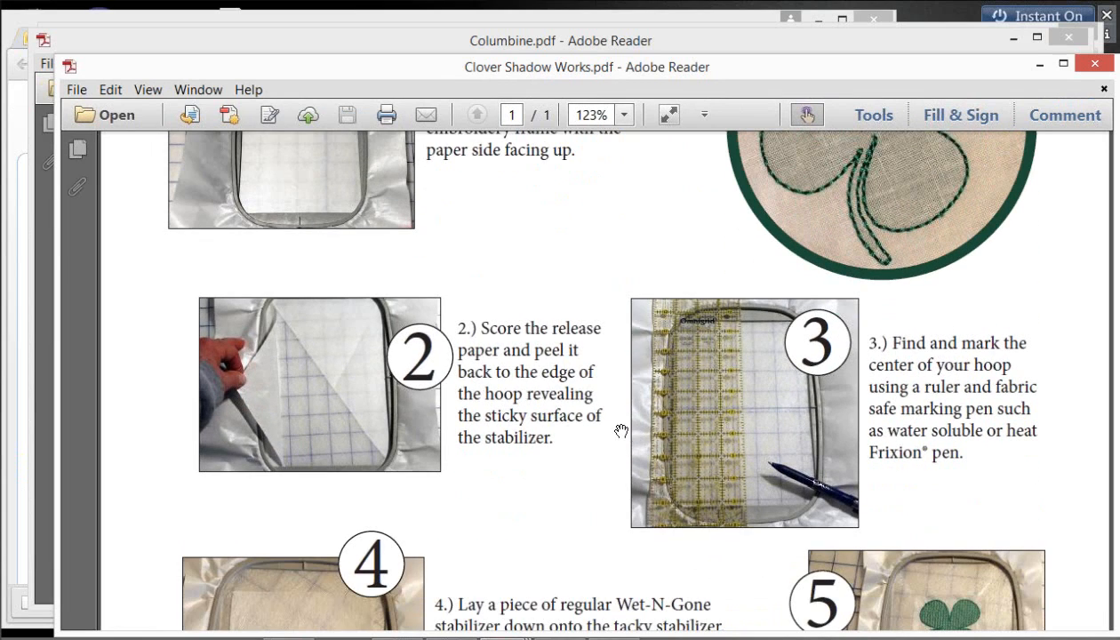
scroll(619, 431, down, 2)
scroll(620, 431, down, 2)
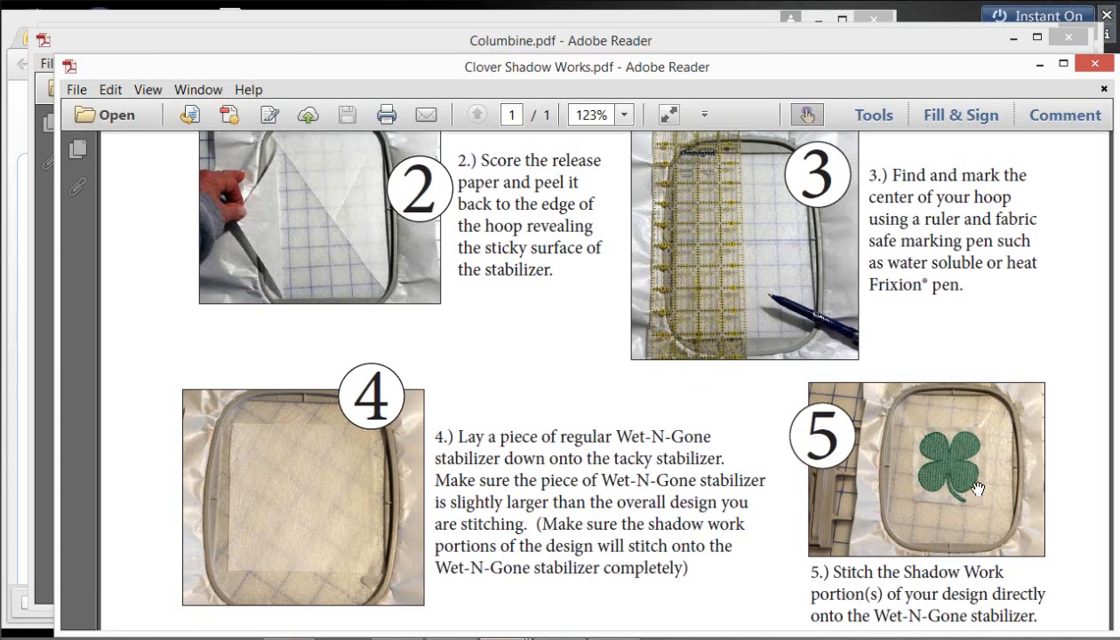
Examine directions 5 to 7 on stitching the shadow work and placing the fabric, and return to the page's beginning
scroll(975, 488, down, 1)
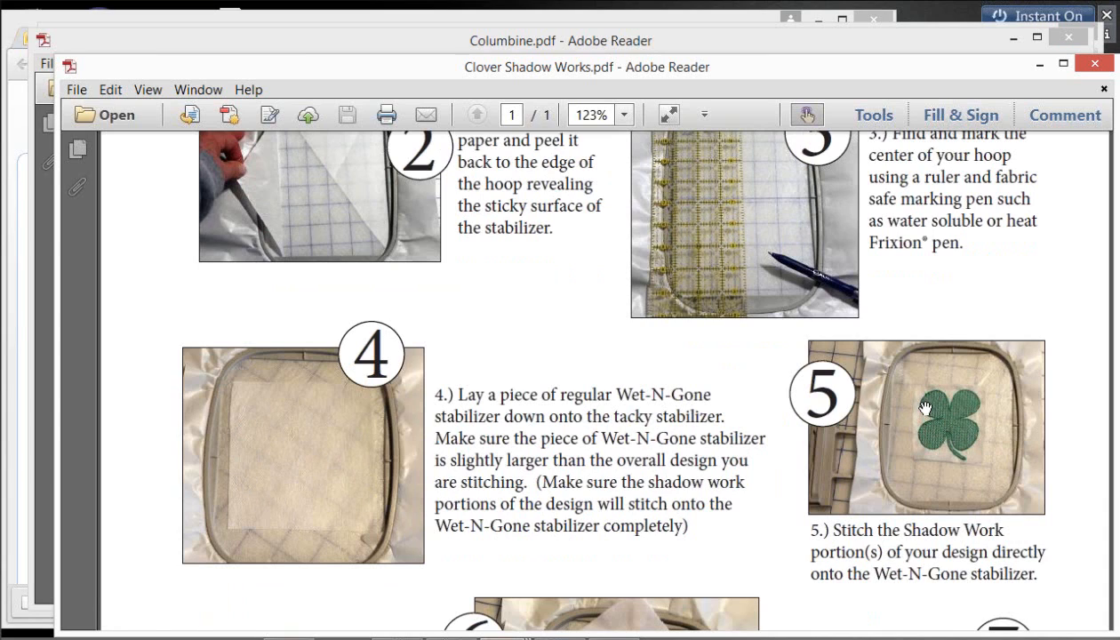
scroll(938, 449, down, 1)
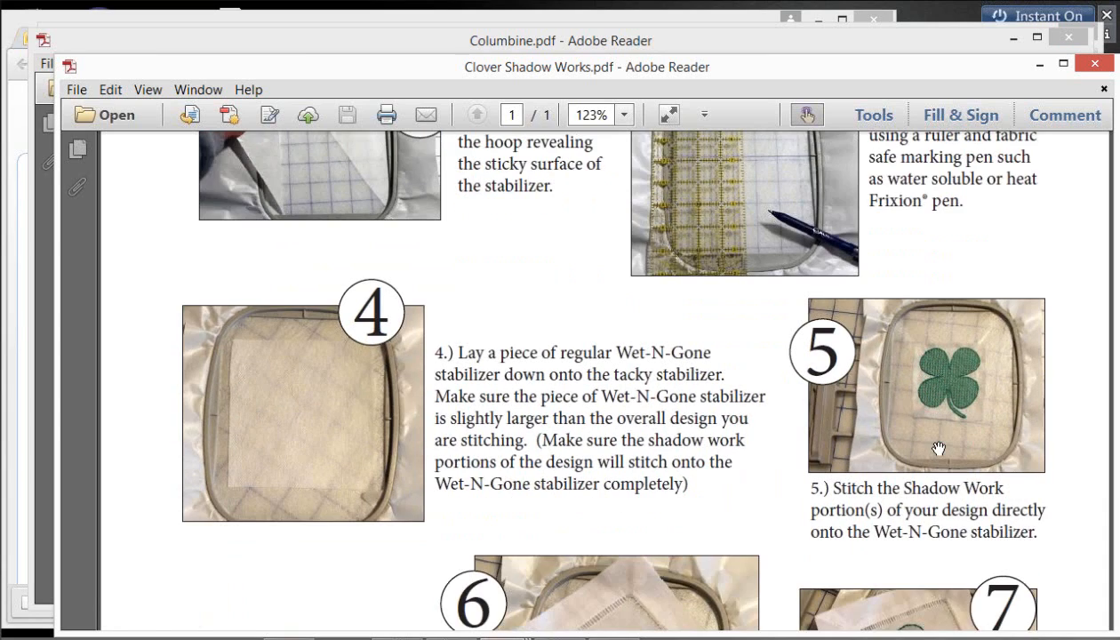
scroll(939, 449, down, 1)
scroll(938, 447, down, 2)
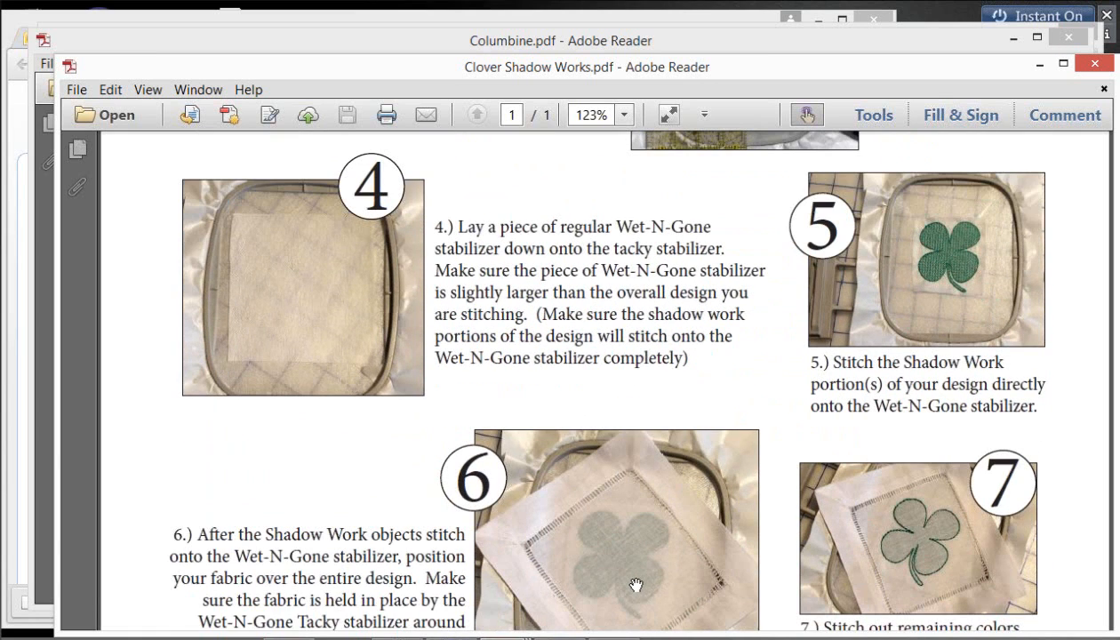
scroll(636, 585, down, 1)
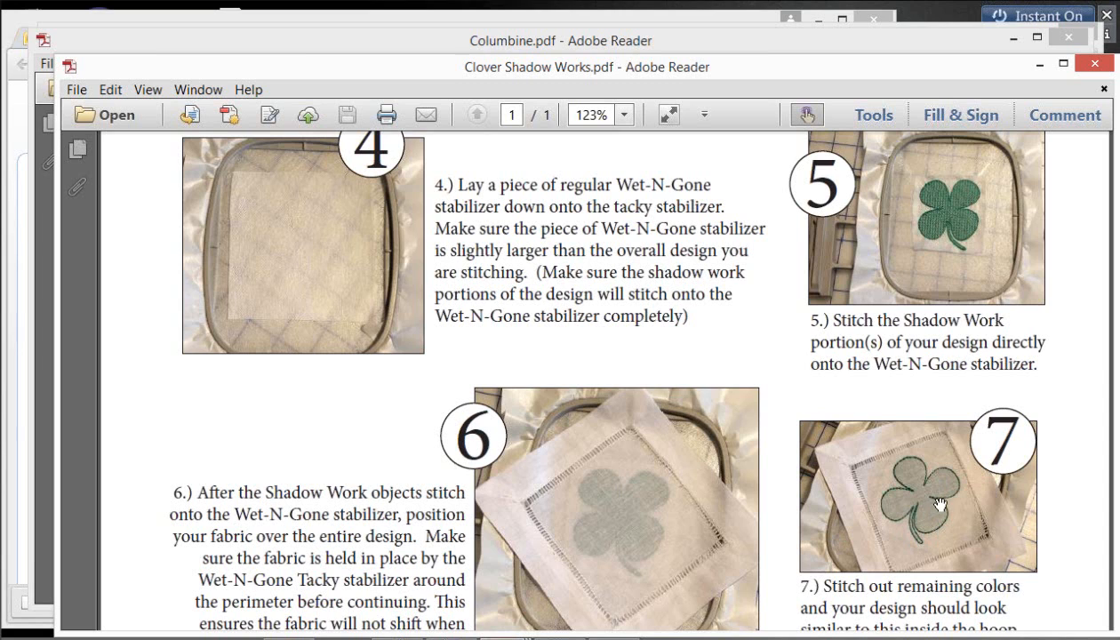
scroll(945, 500, down, 3)
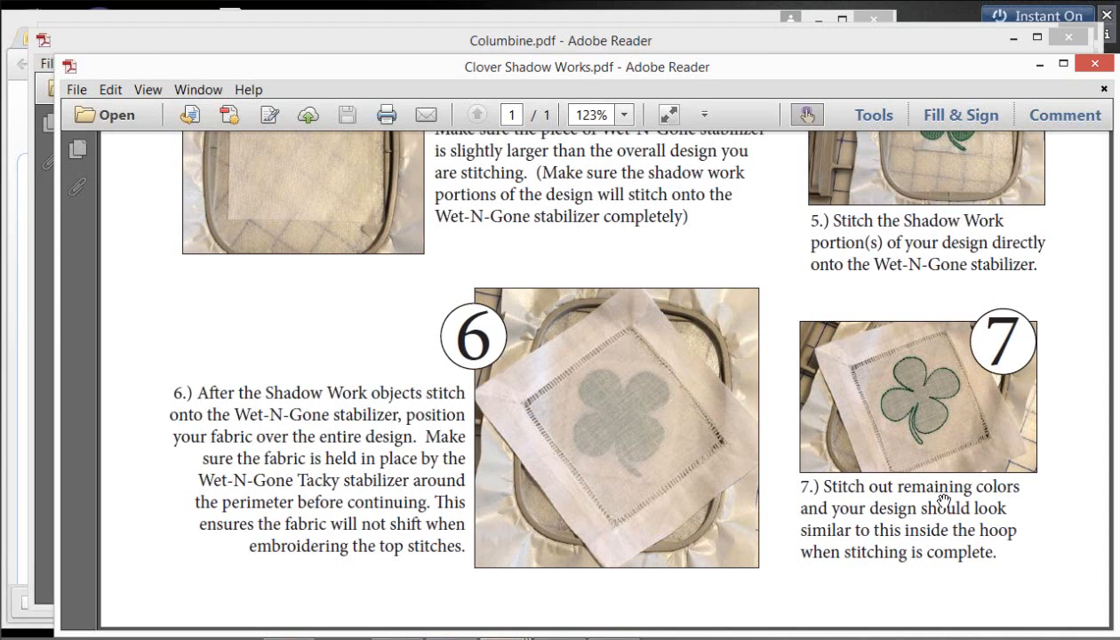
scroll(943, 500, up, 12)
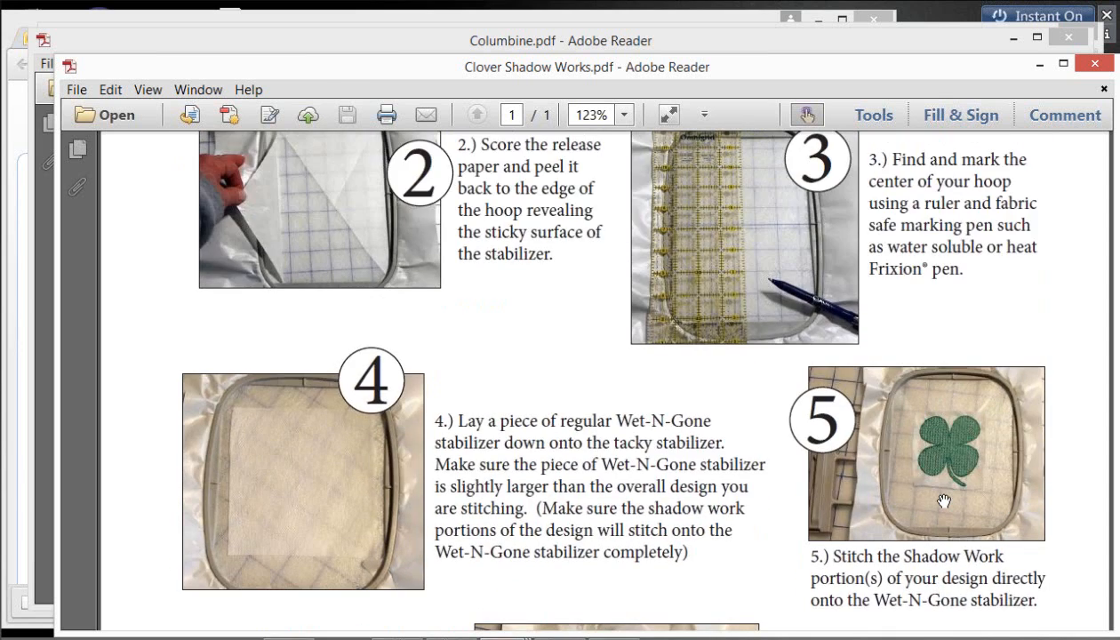
scroll(943, 500, up, 8)
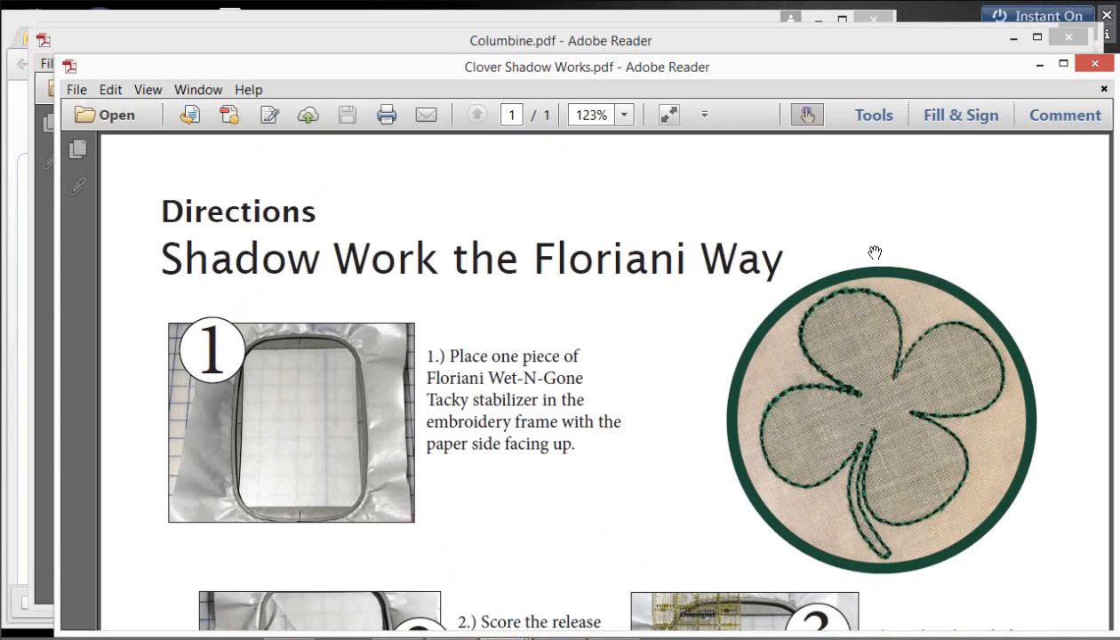
Switch back to Floriani Total Control U and insert the custom shape "bird" on a new design page
right_click(452, 638)
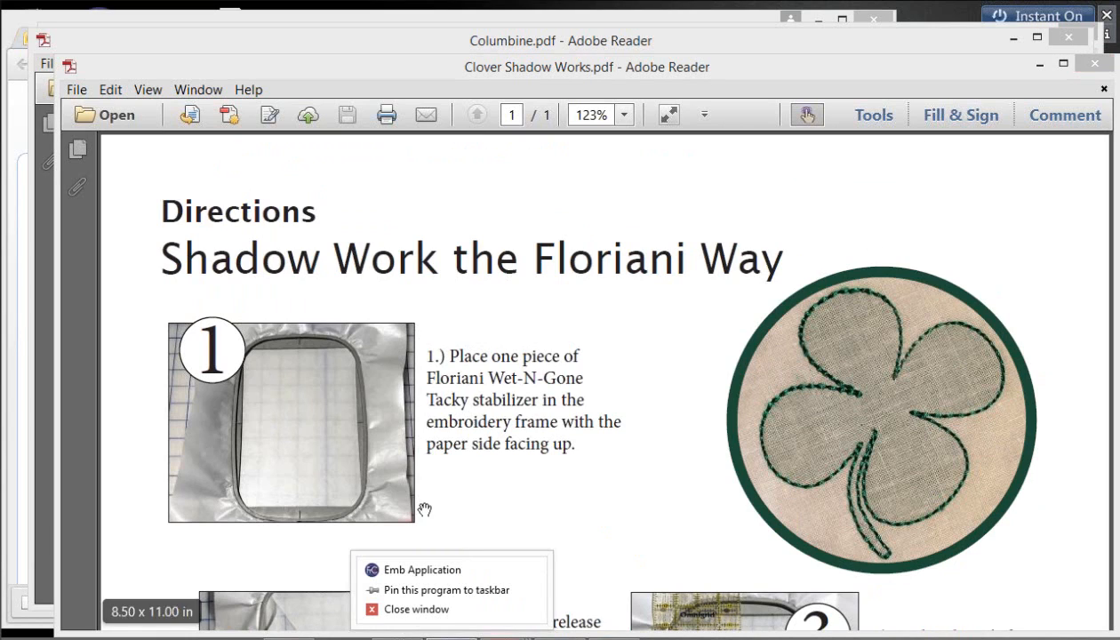
click(422, 569)
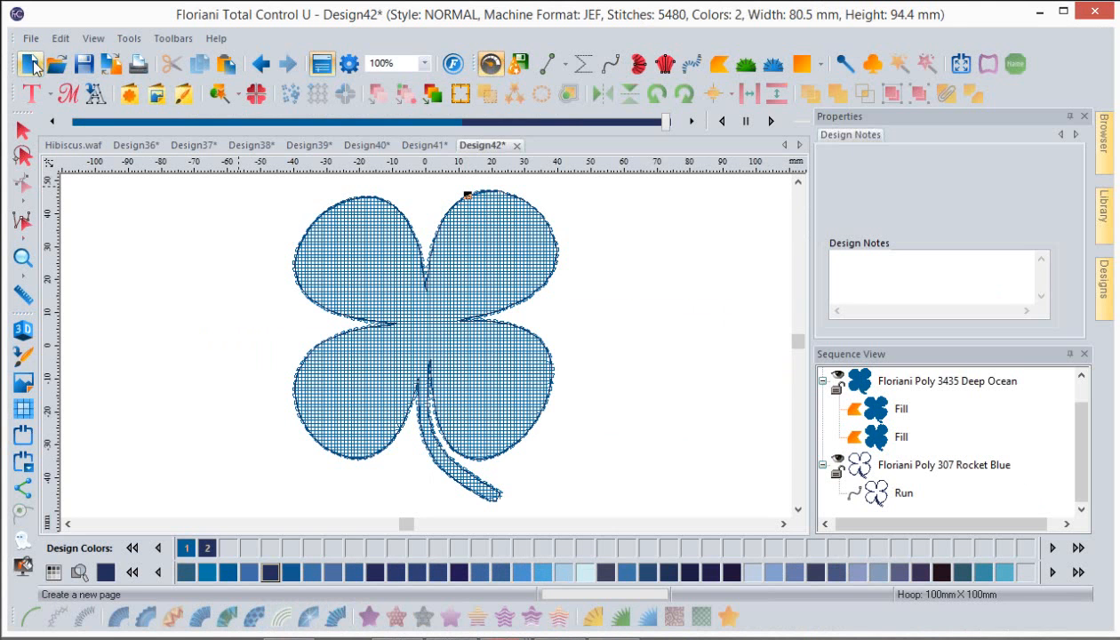
click(33, 66)
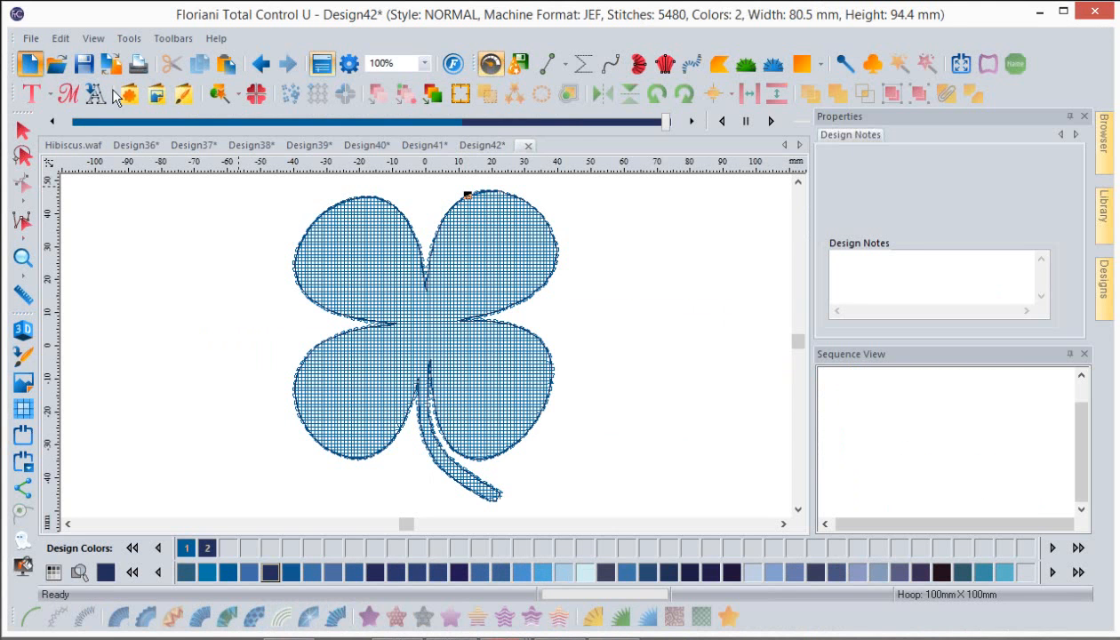
click(134, 98)
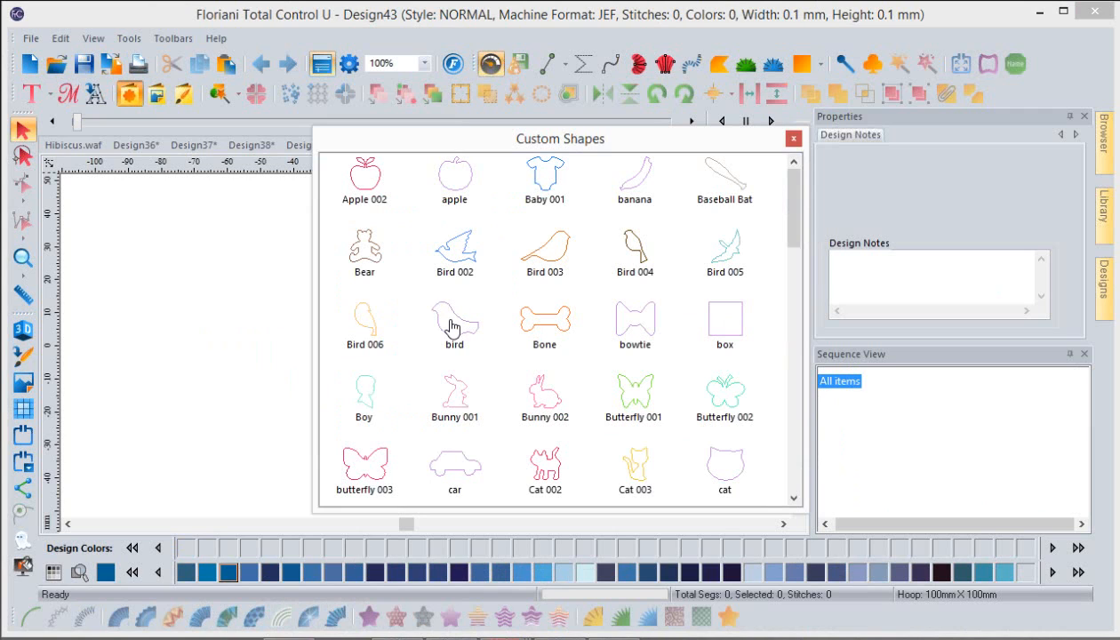
double_click(451, 327)
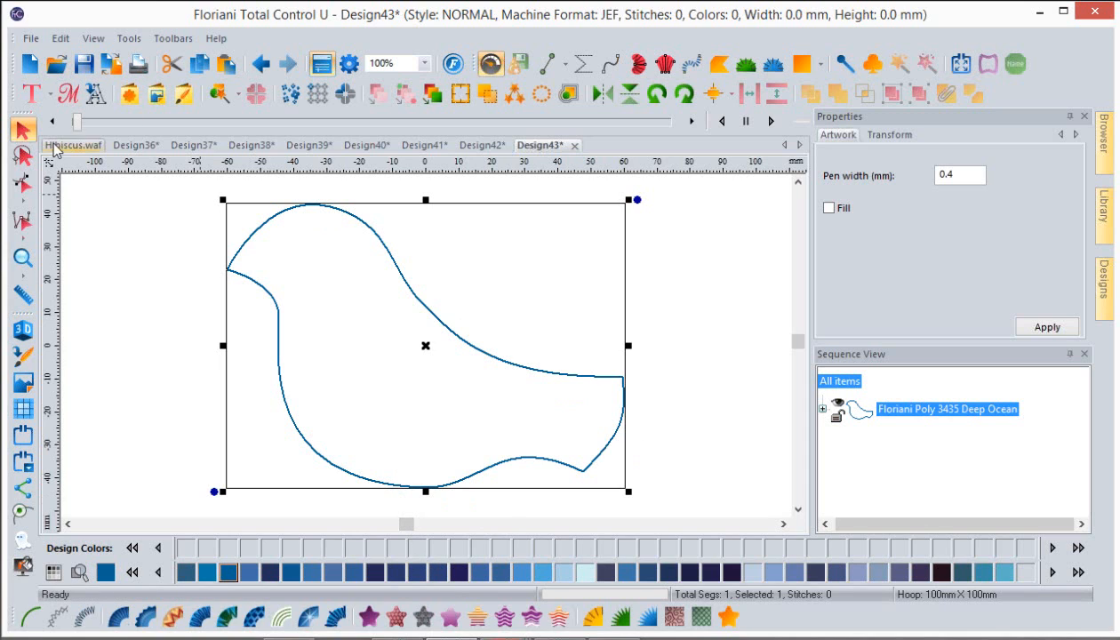
Convert the bird artwork to a fill stitch, expand its thread group in the sequence, and clear the selection
click(371, 619)
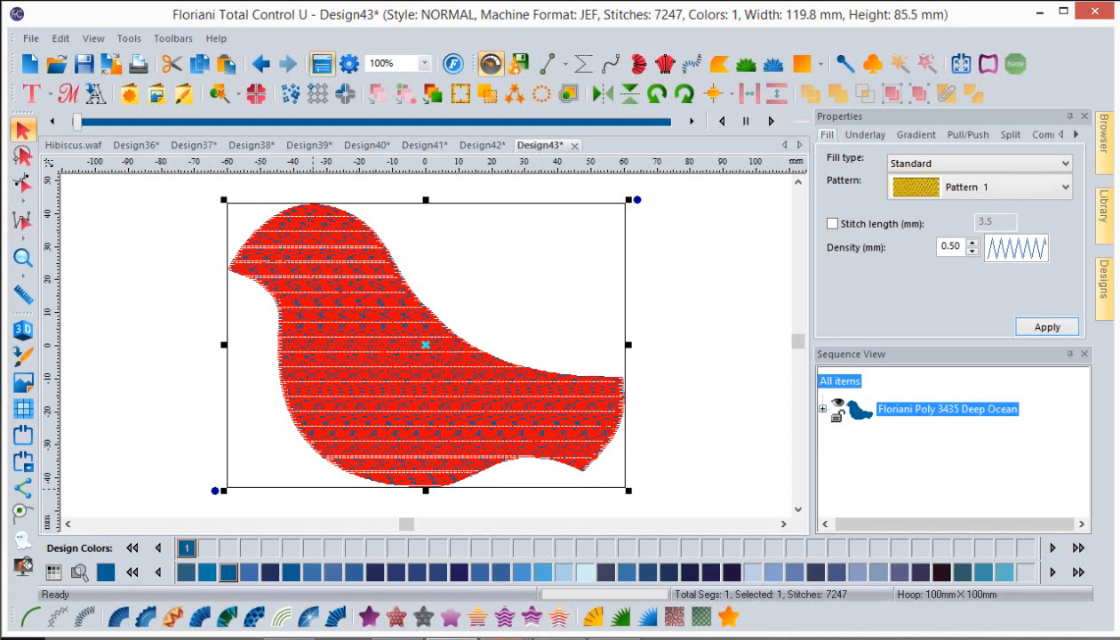
click(822, 408)
click(631, 468)
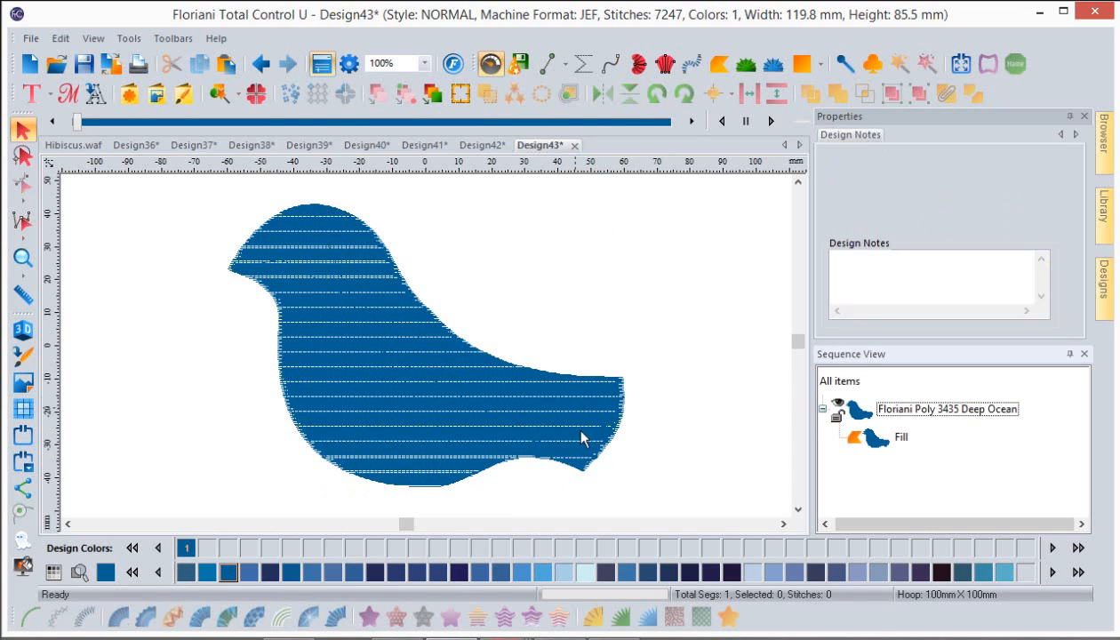
Copy the bird fill and paste two duplicates of it in place
click(613, 411)
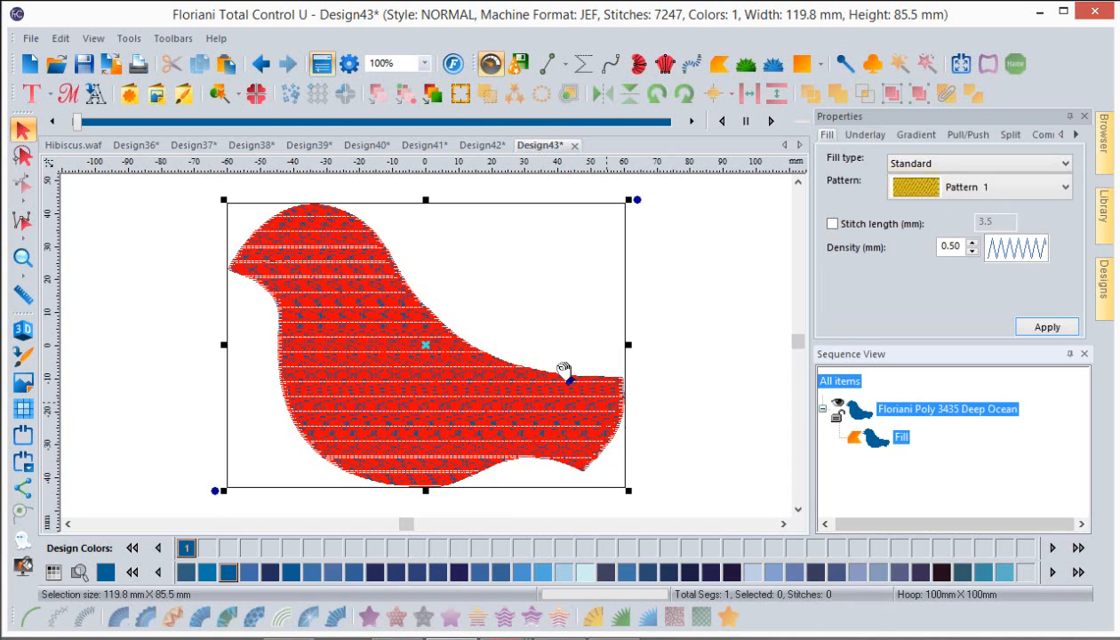
click(200, 69)
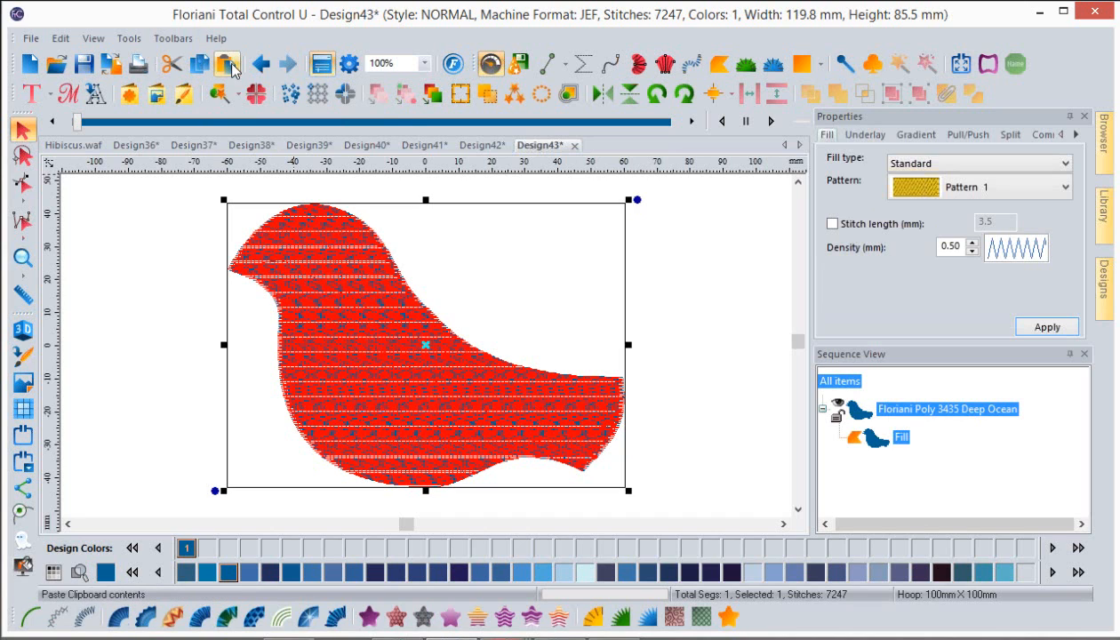
click(228, 66)
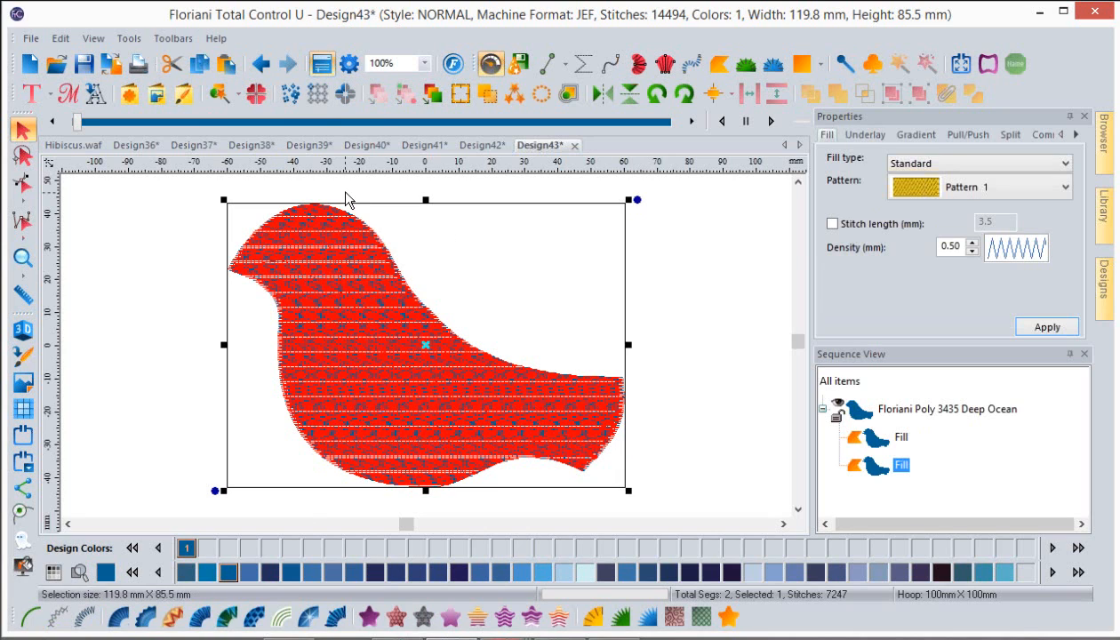
click(226, 67)
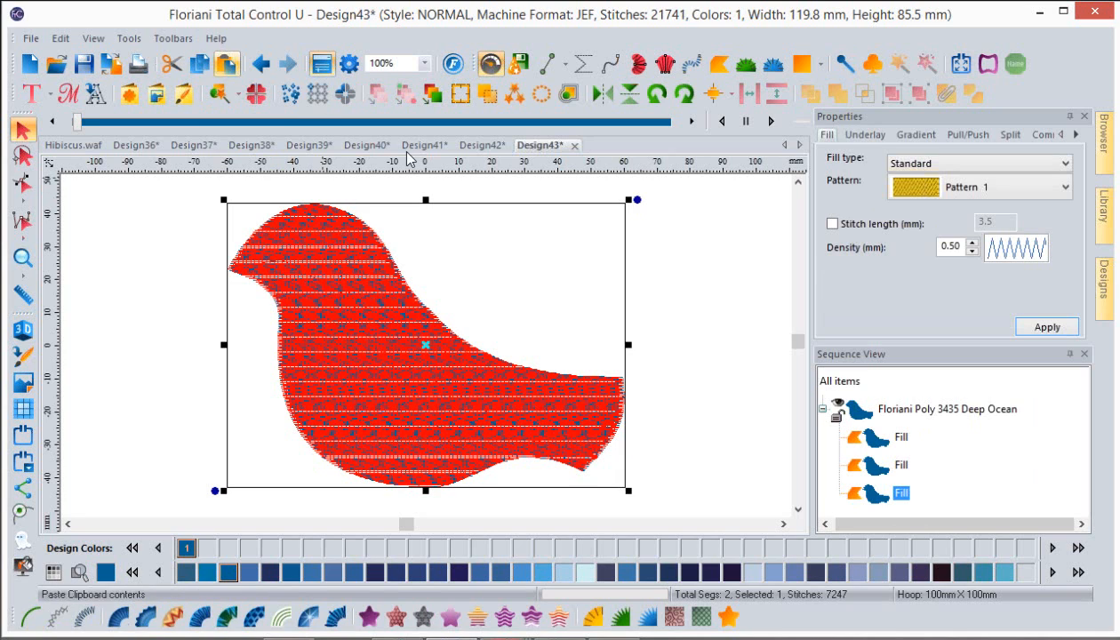
Convert the last bird fill in the sequence to a run stitch
click(904, 498)
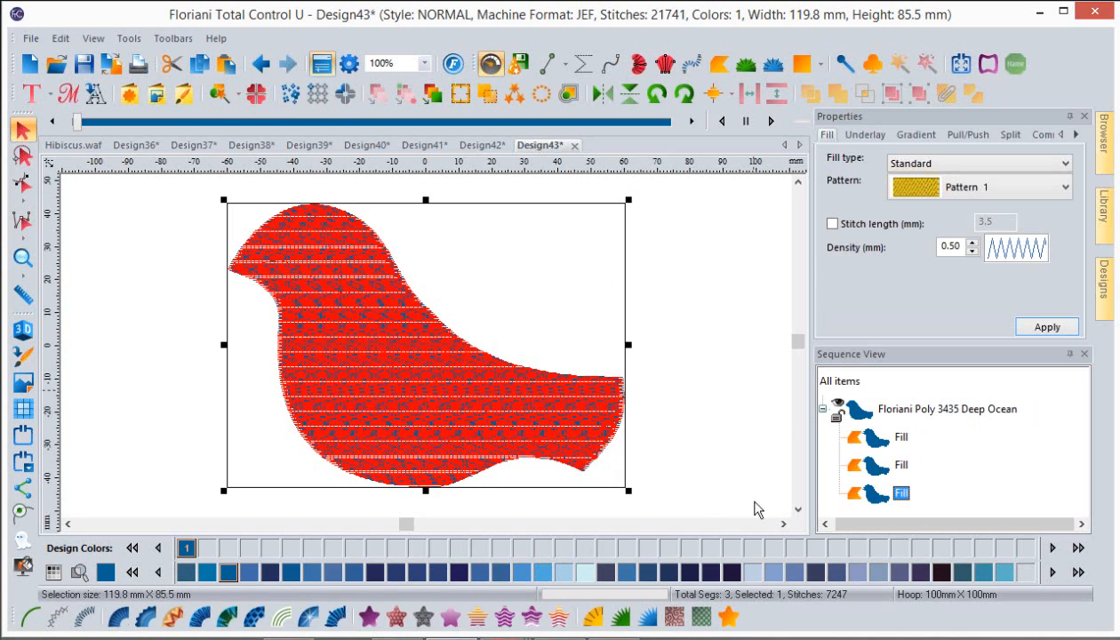
click(31, 615)
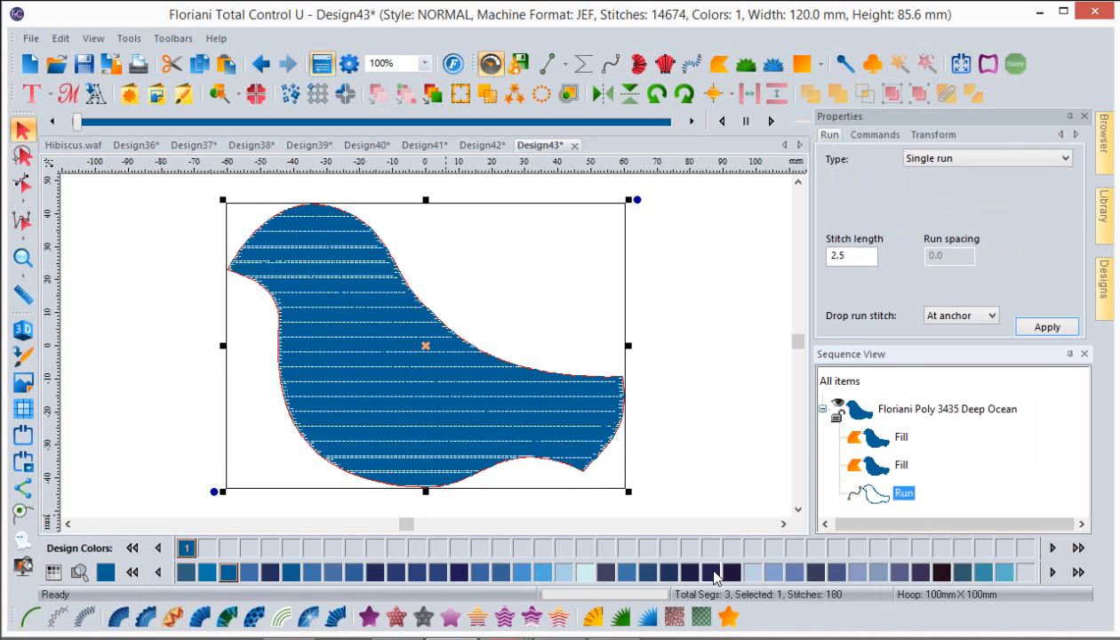
Set the density of both bird fills to 2 mm and remove their Perpendicular underlay
click(901, 437)
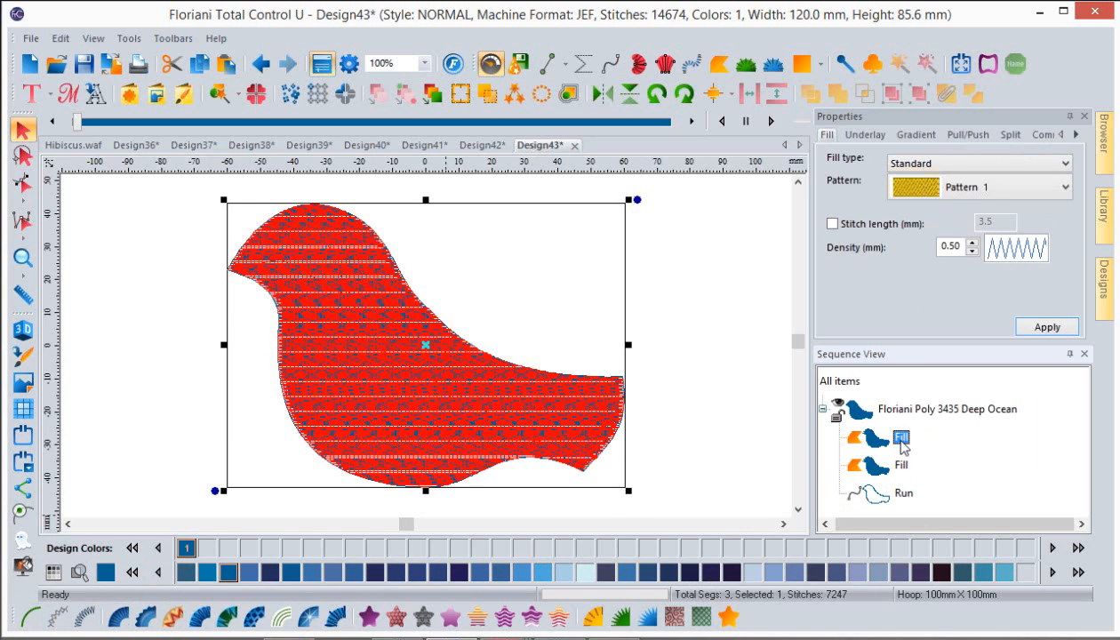
ctrl+click(900, 467)
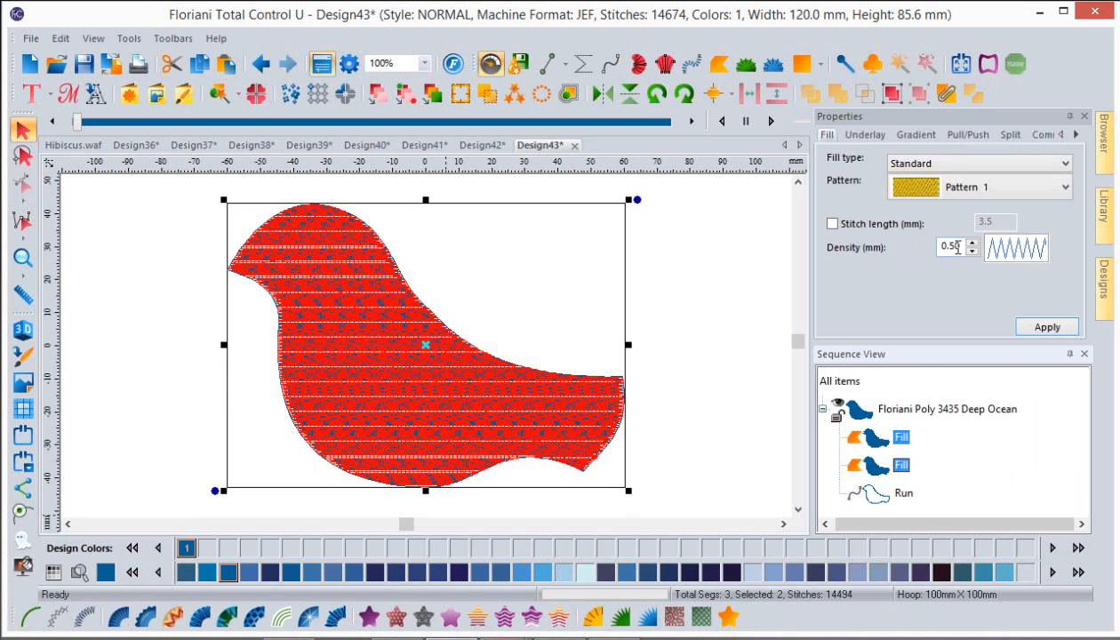
drag(958, 246, 925, 247)
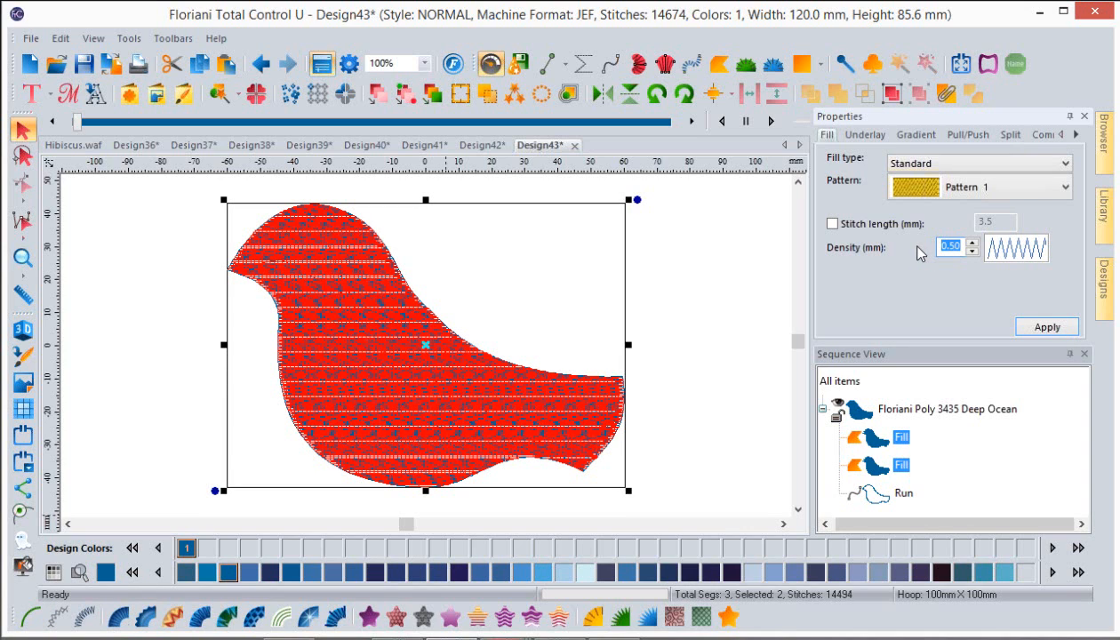
text(2)
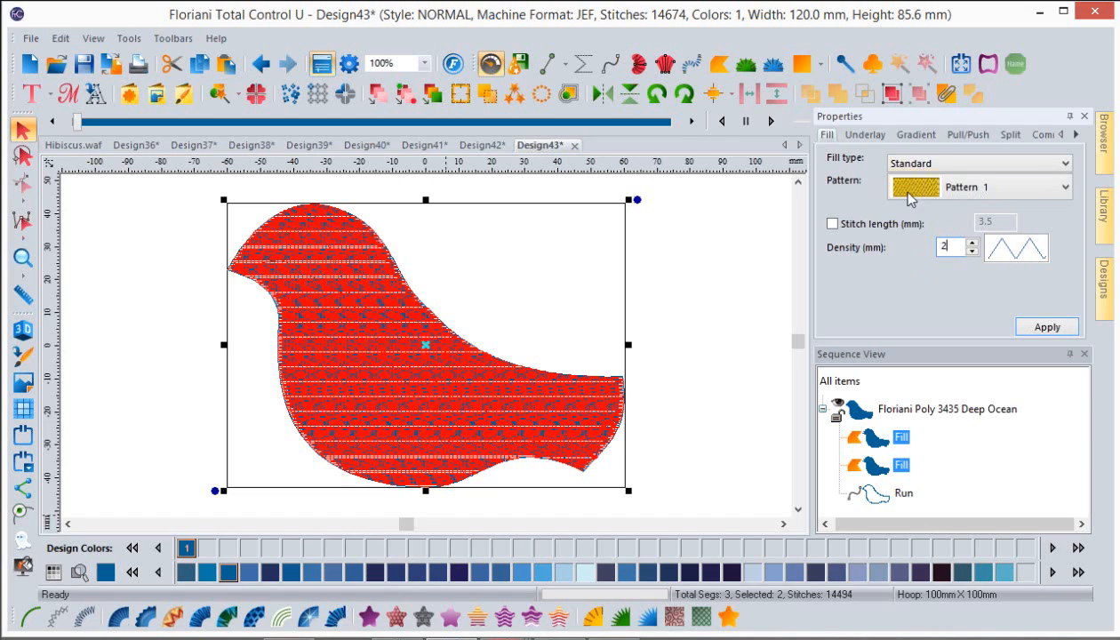
click(866, 136)
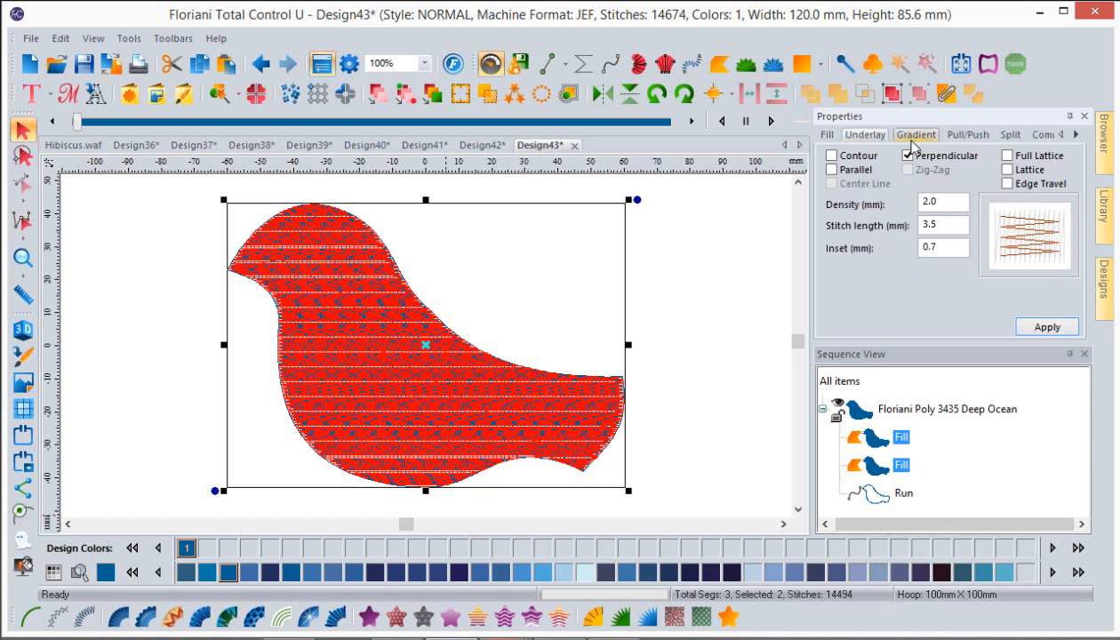
click(1041, 325)
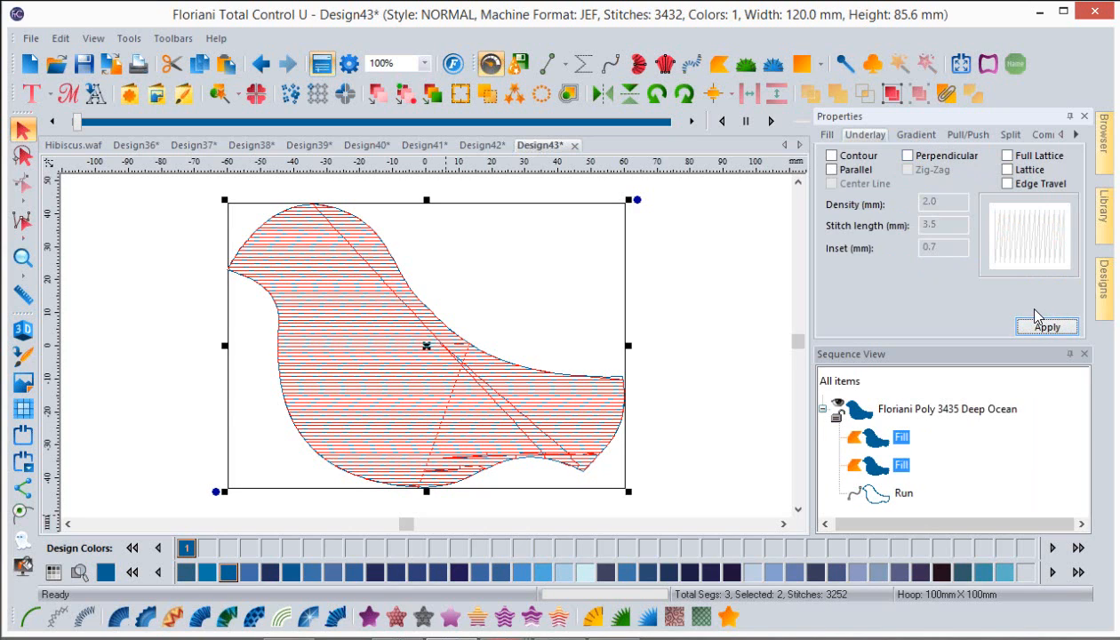
Enable Edge Travel for both bird fills and set their absolute pull compensation to 0.6 mm
click(1008, 184)
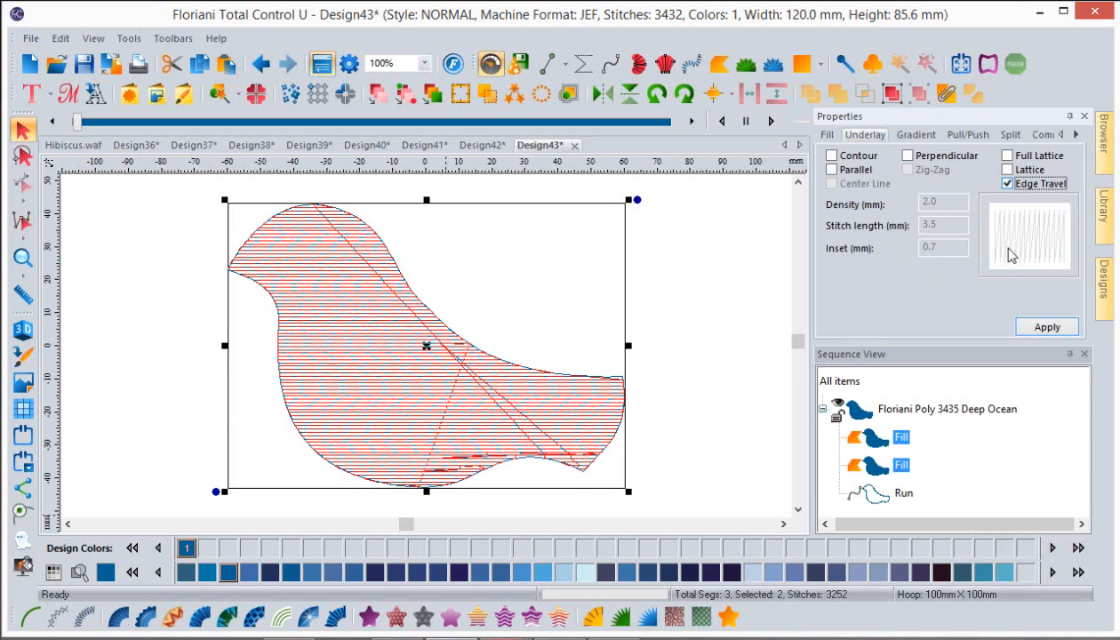
click(1047, 327)
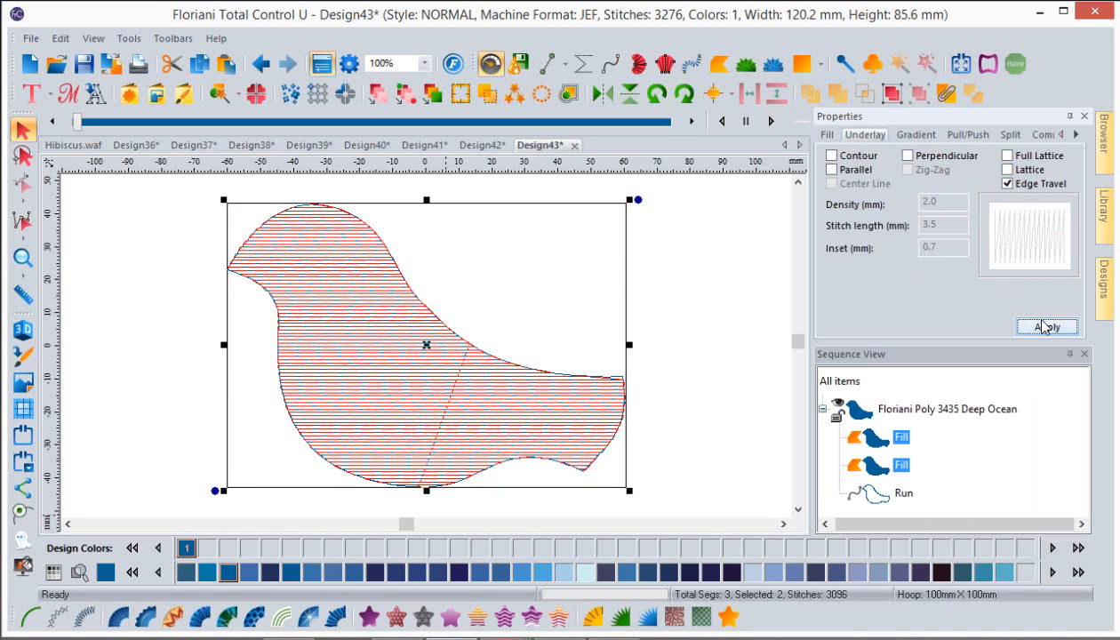
click(967, 135)
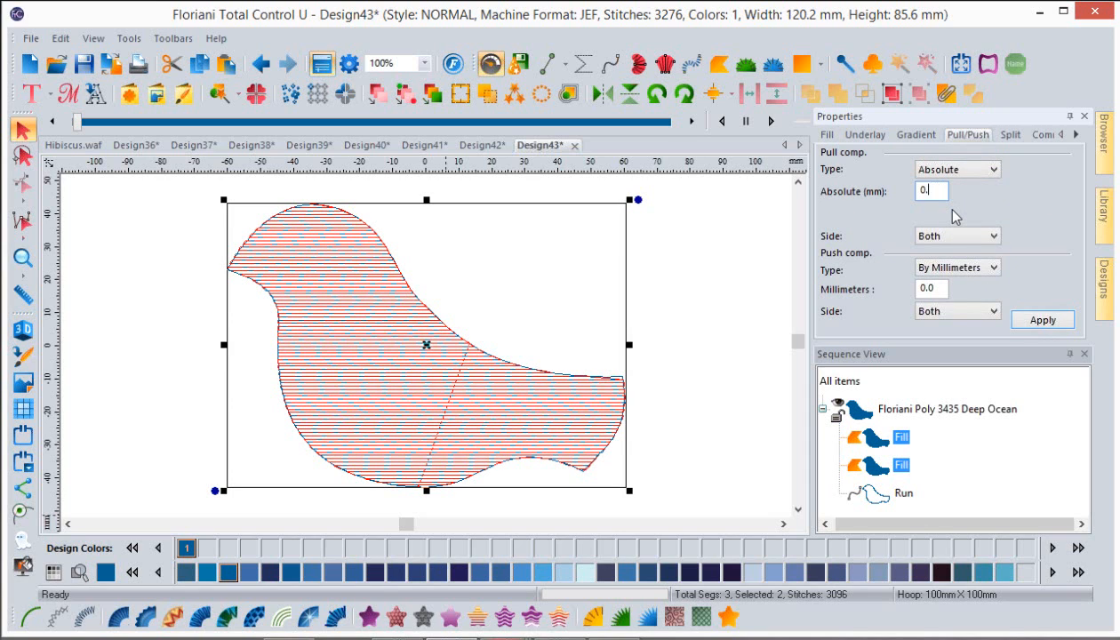
click(1037, 320)
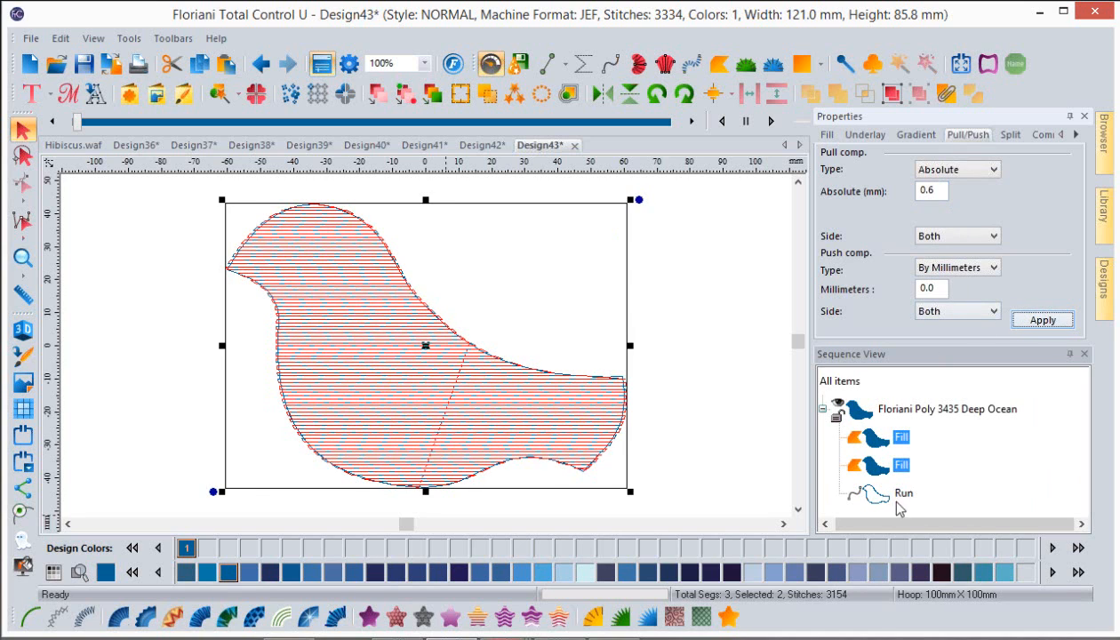
Set the stitch angle of the second bird fill to 90 degrees for a crosshatch
click(900, 468)
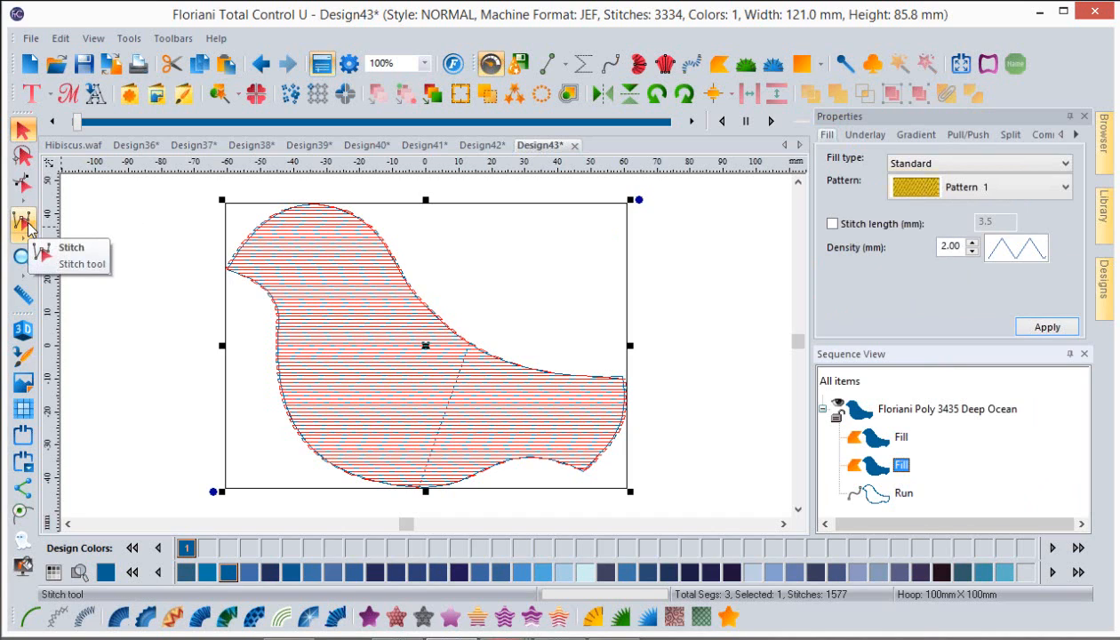
click(23, 184)
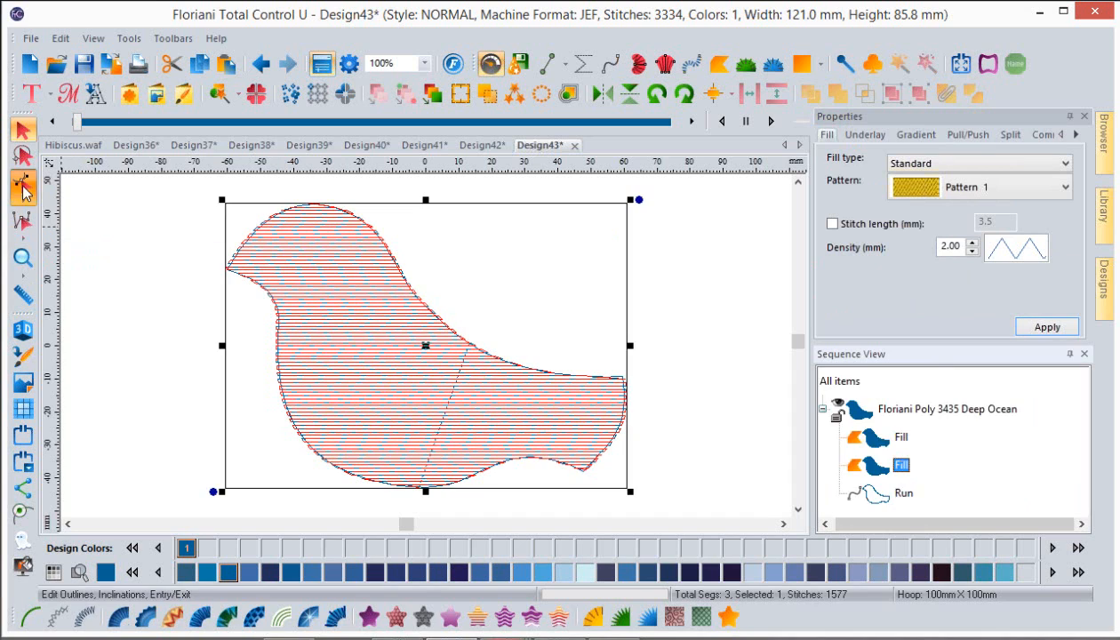
right_click(625, 423)
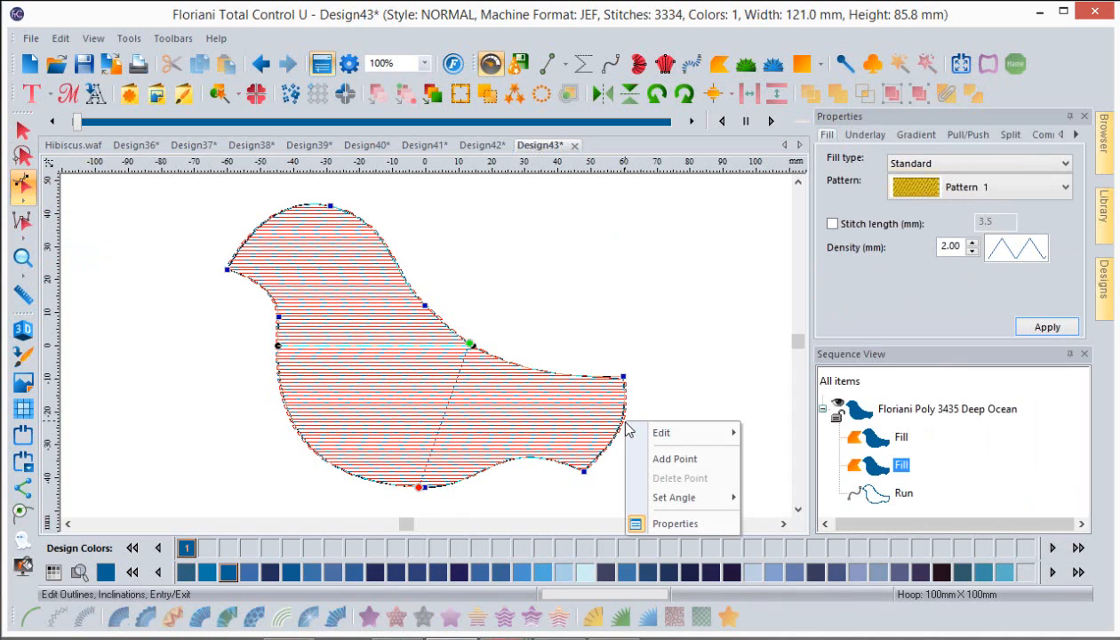
mouse_move(668, 502)
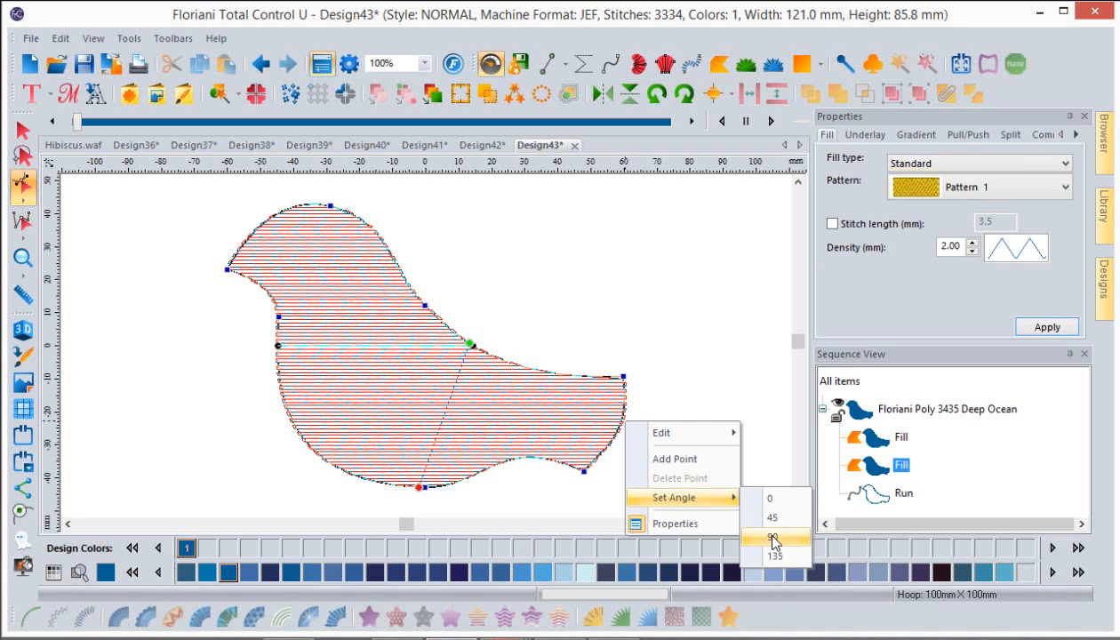
click(773, 539)
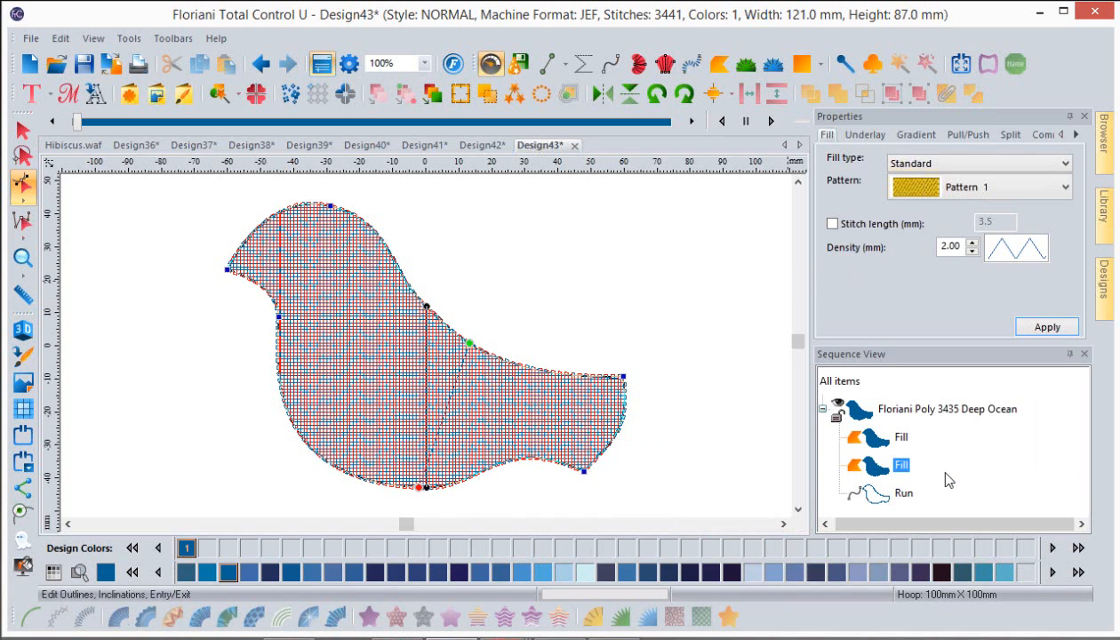
click(903, 494)
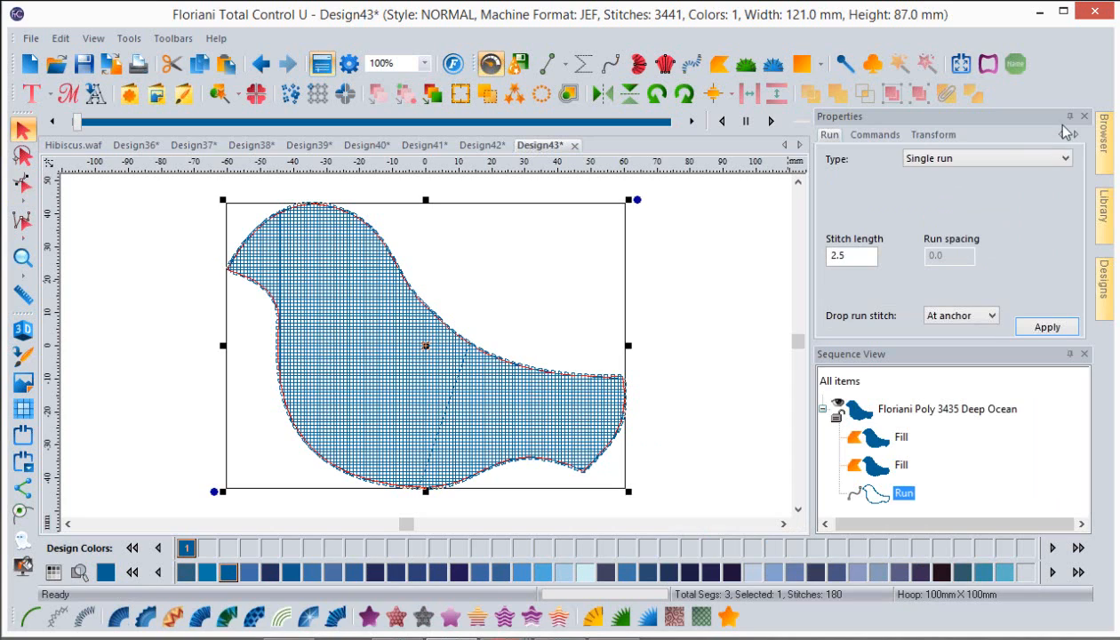
click(1059, 163)
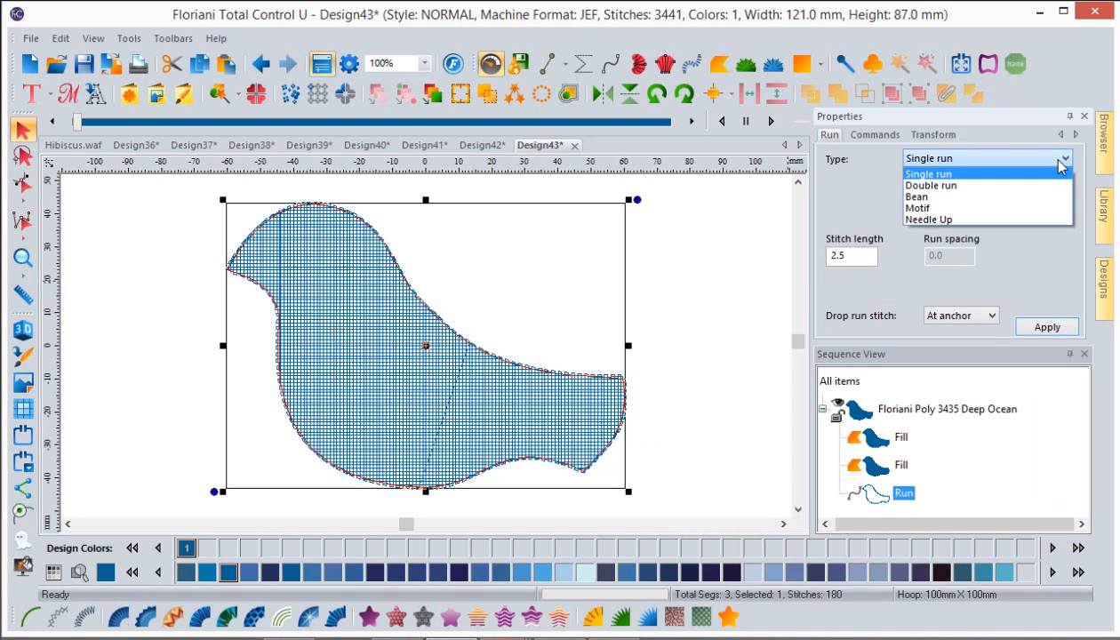
click(922, 197)
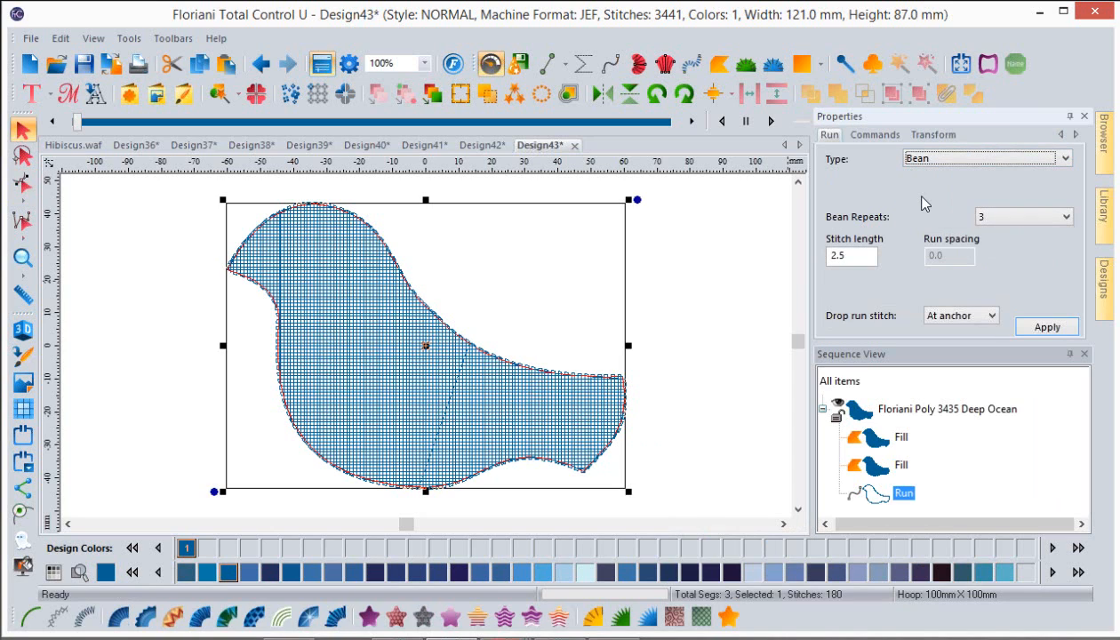
click(1064, 159)
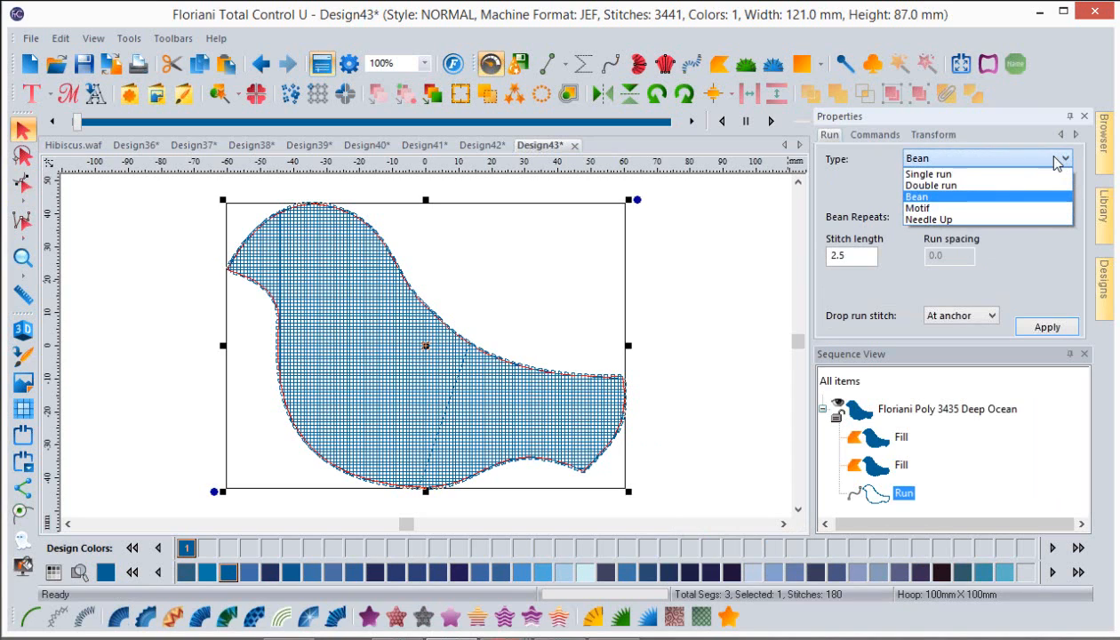
click(911, 168)
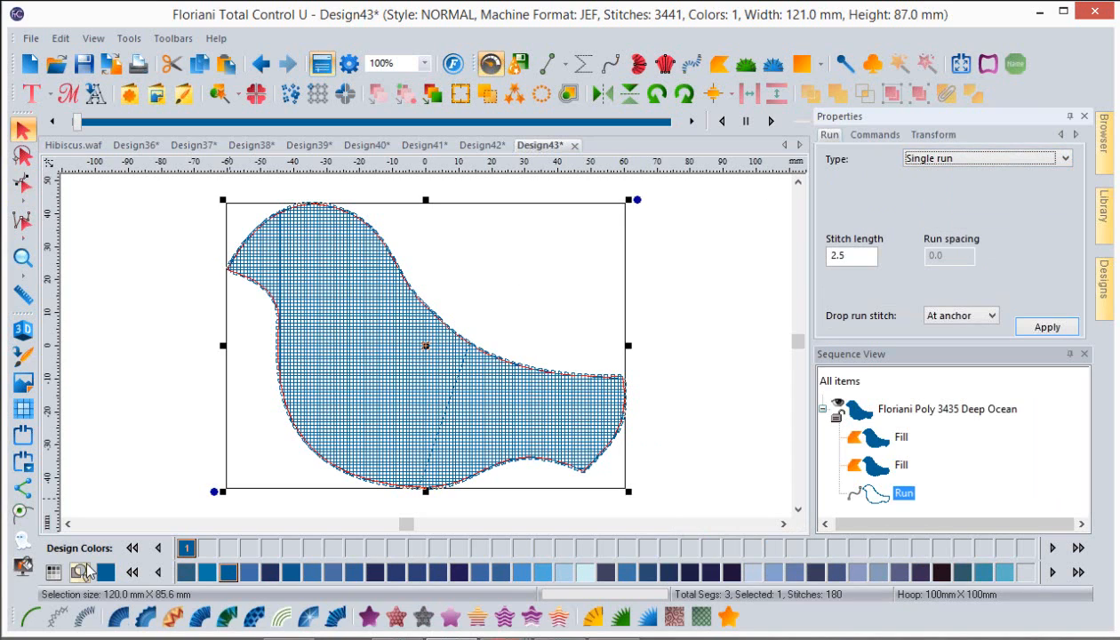
Convert the bird's run outline to a Steil stitch and clear the selection
click(87, 616)
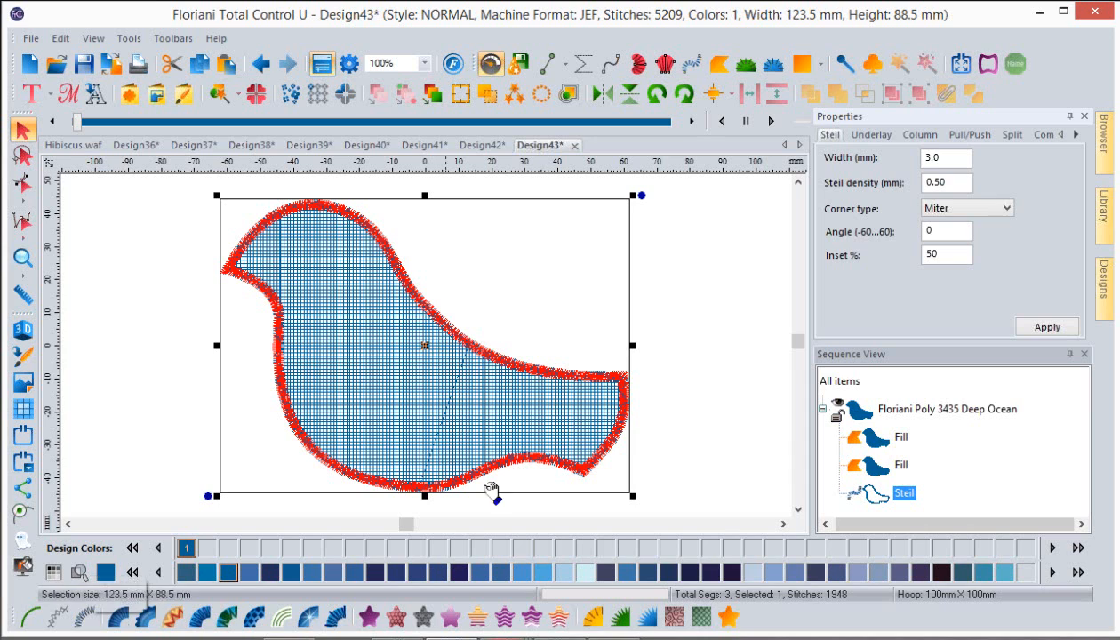
click(718, 444)
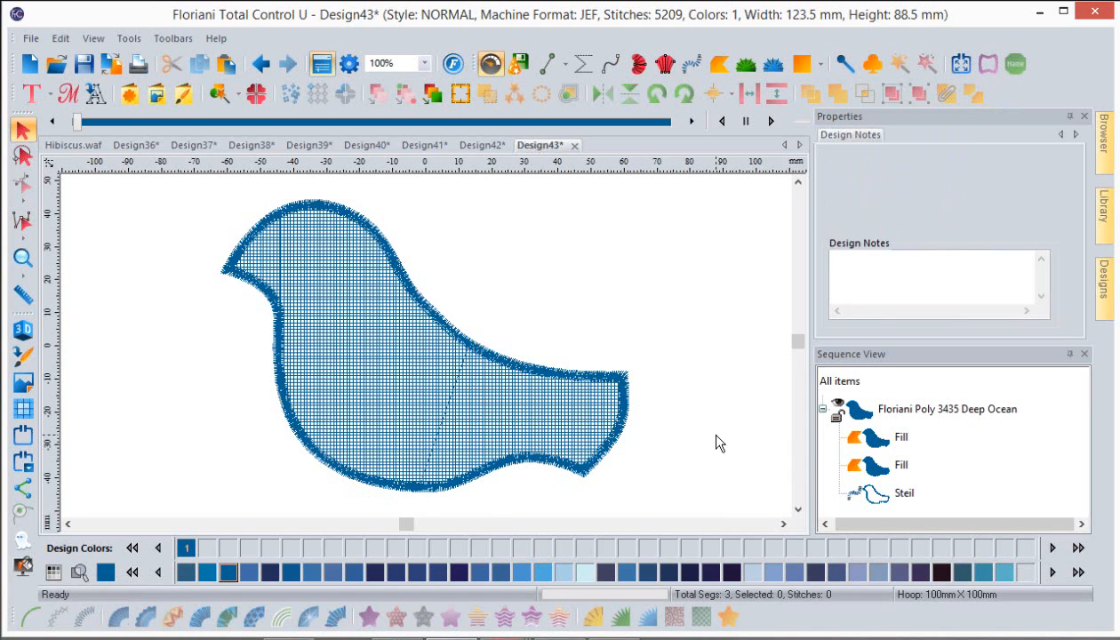
Recolour the second bird fill to Floriani Poly 3335 Blue Dusk and clear the selection
click(328, 474)
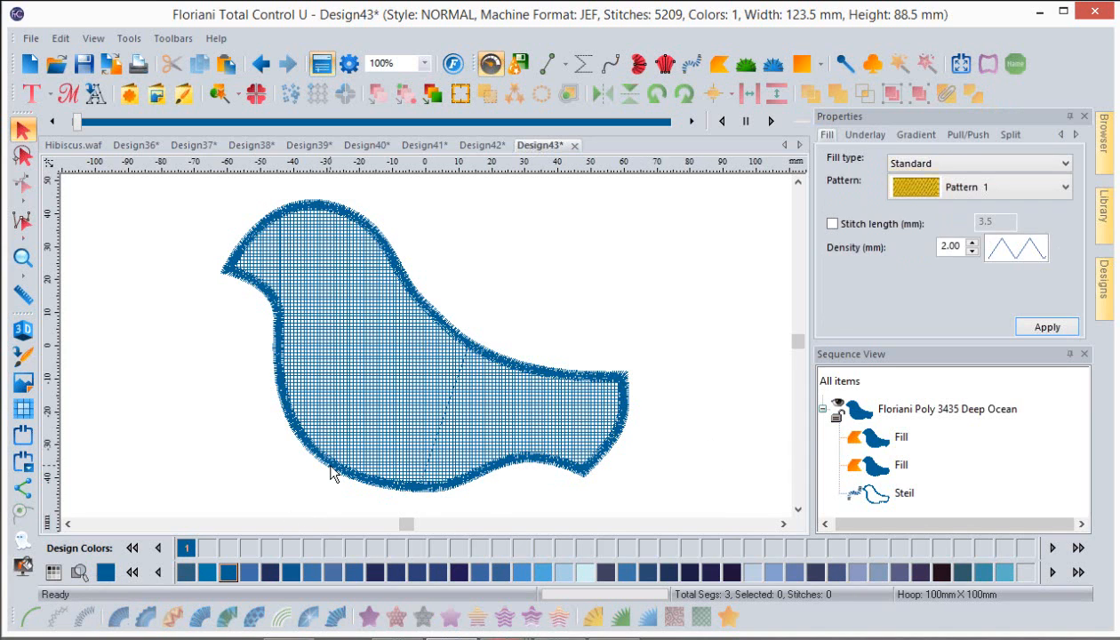
click(354, 571)
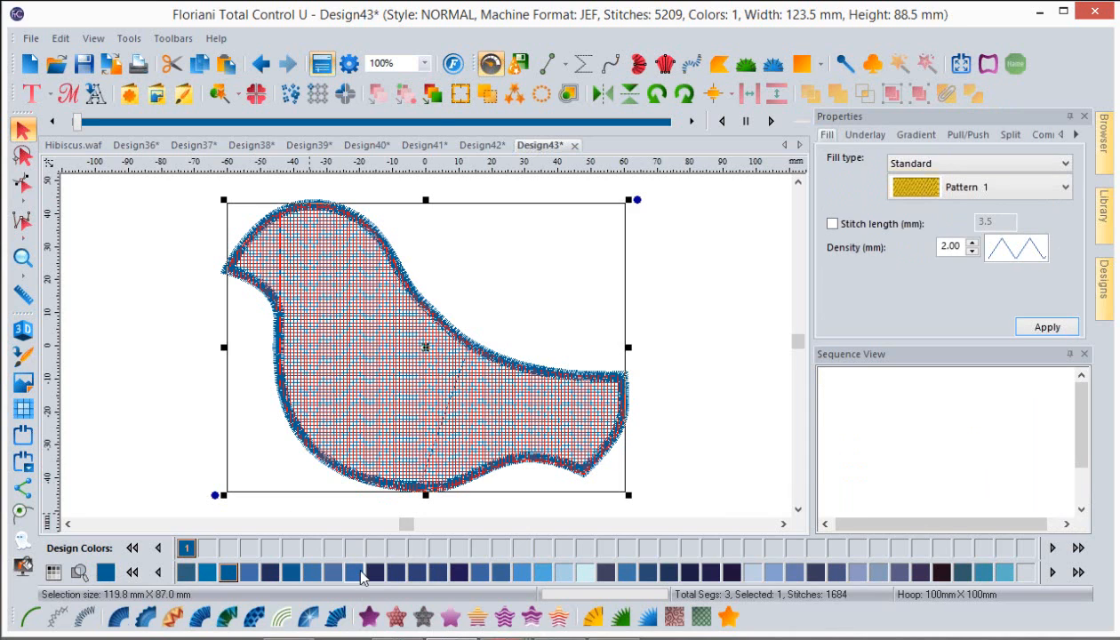
click(707, 416)
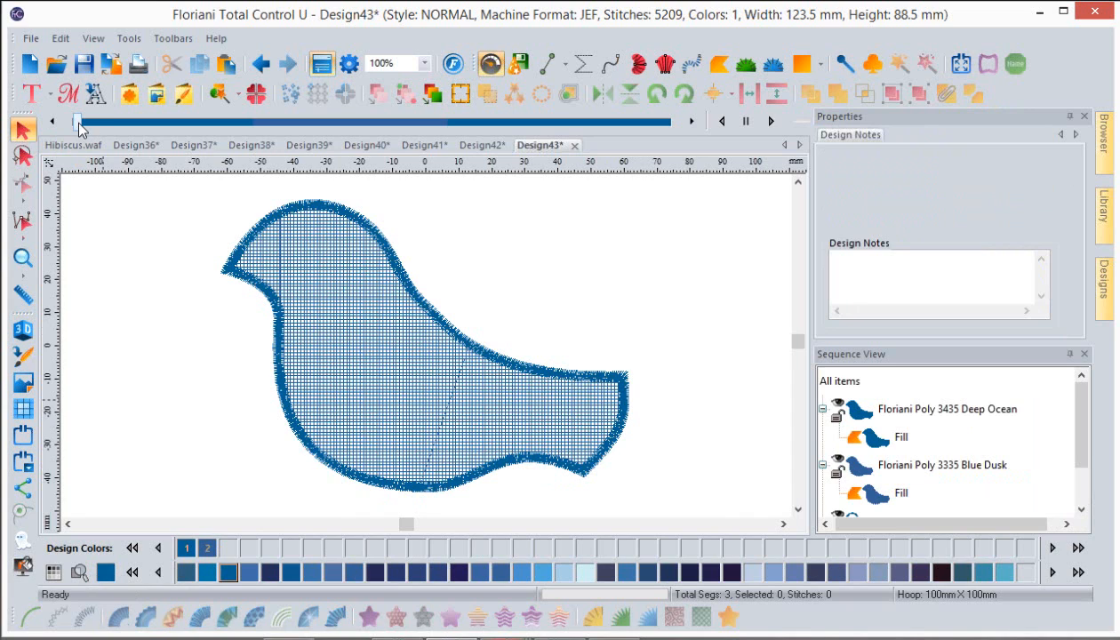
Play through the bird design's stitch-out simulation from start to end
drag(78, 121, 675, 213)
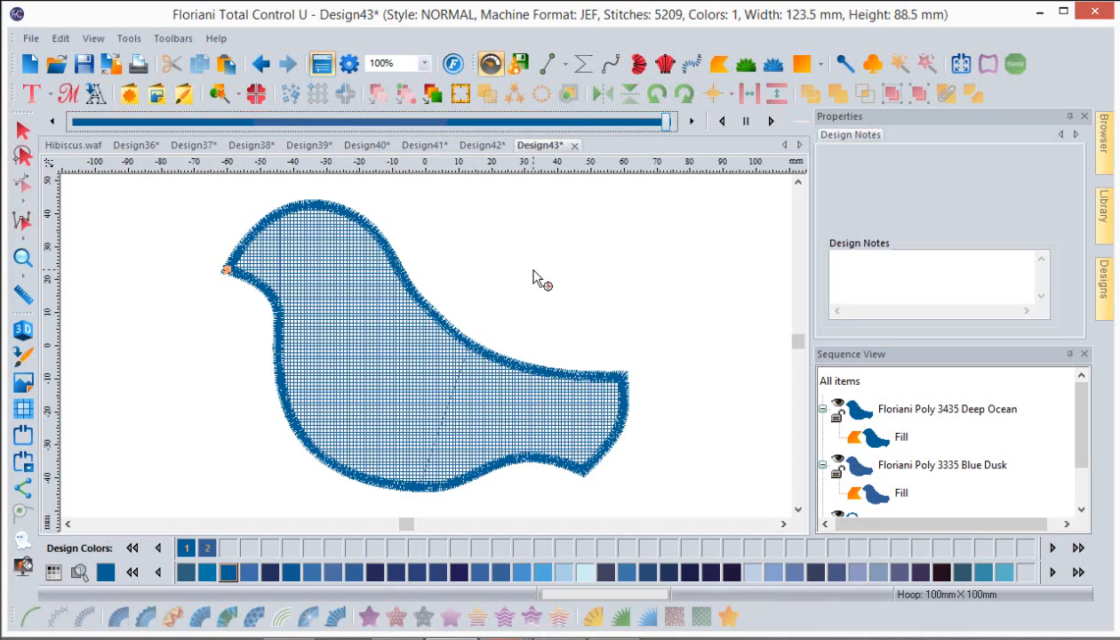